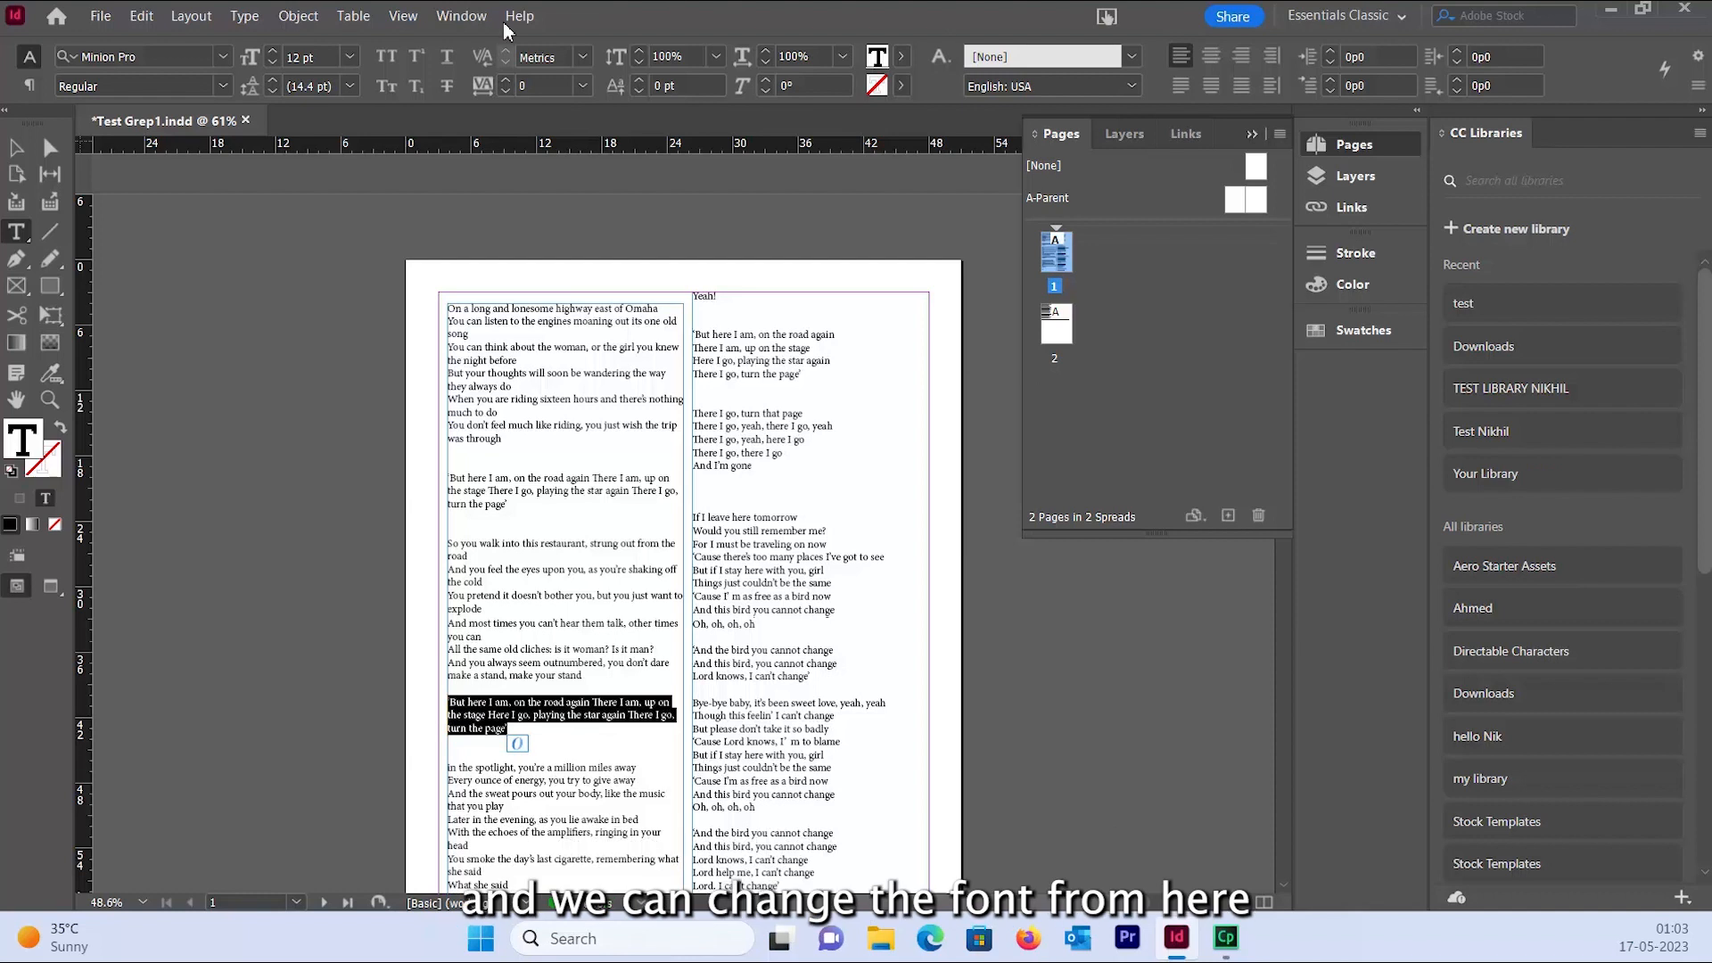
click(223, 86)
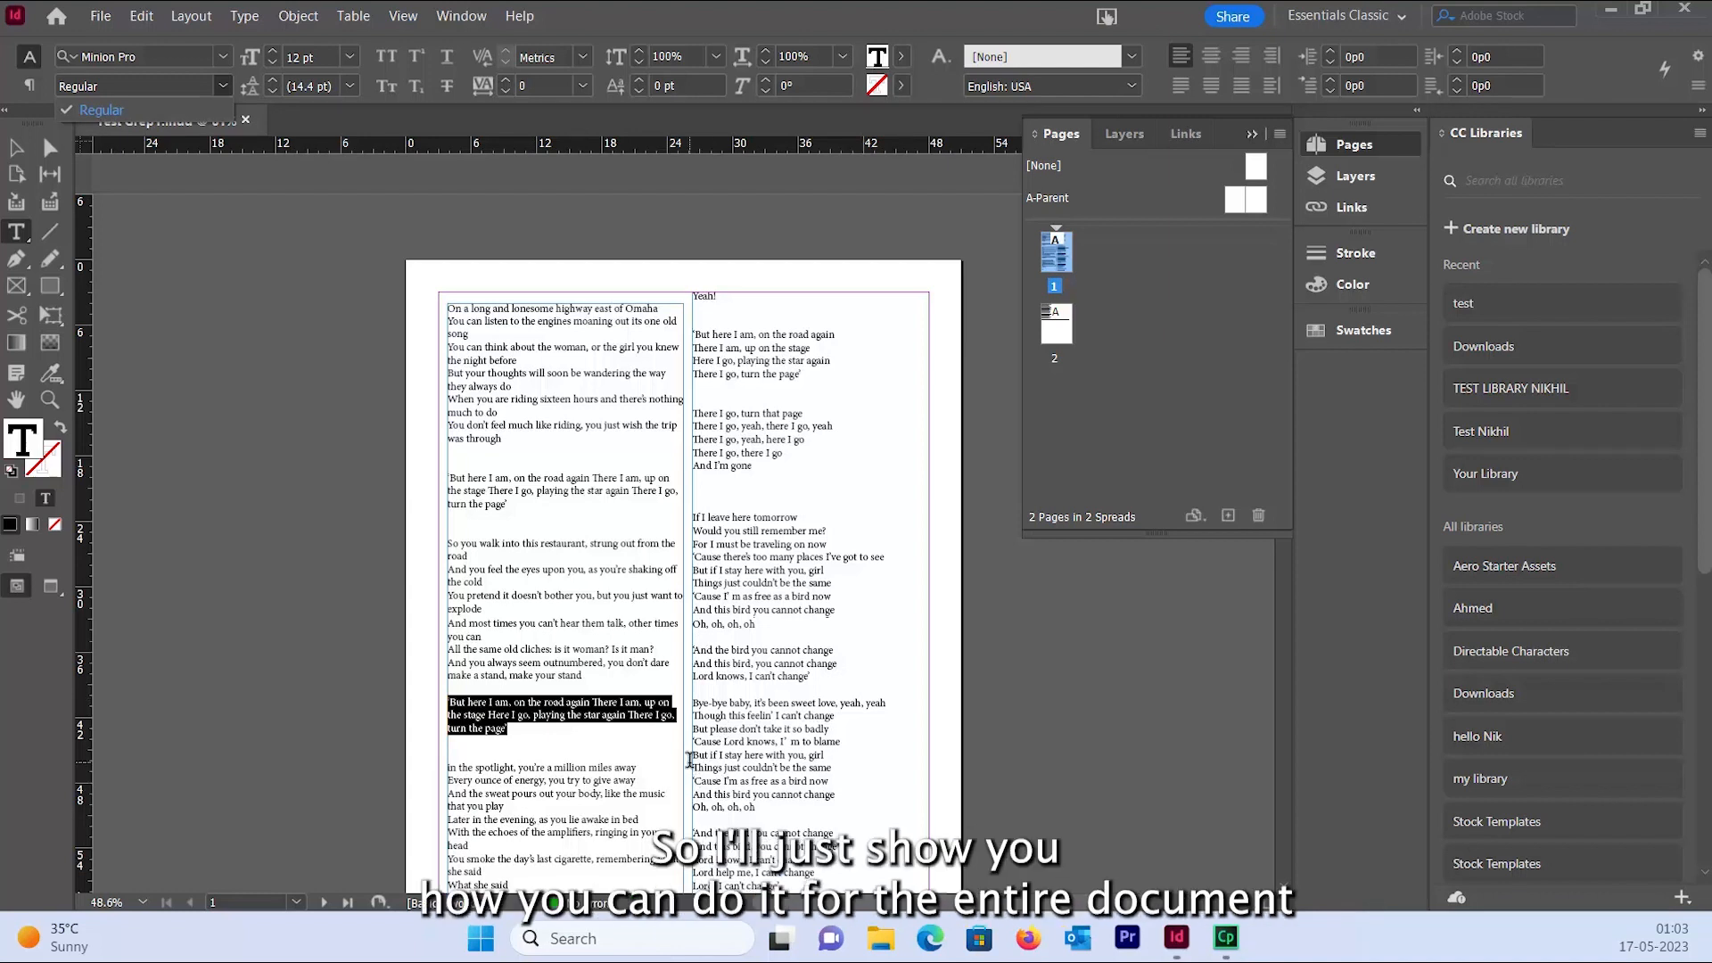
click(610, 645)
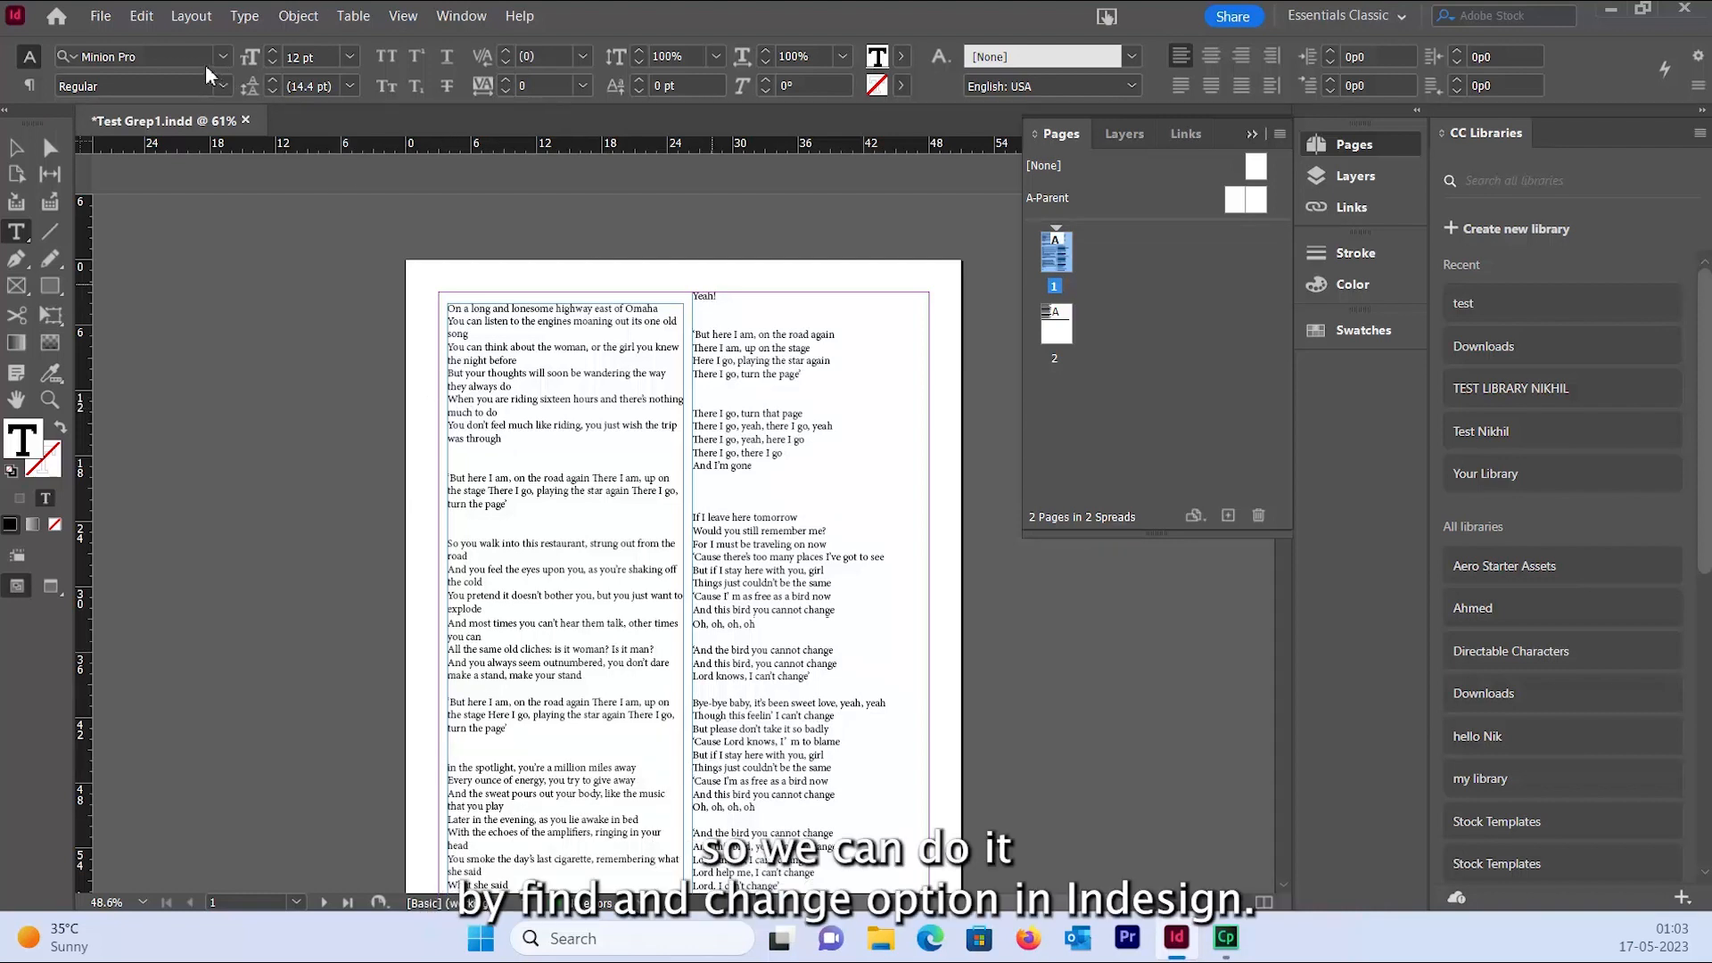
Step: Open Find/Change and set it up for a GREP search
click(141, 17)
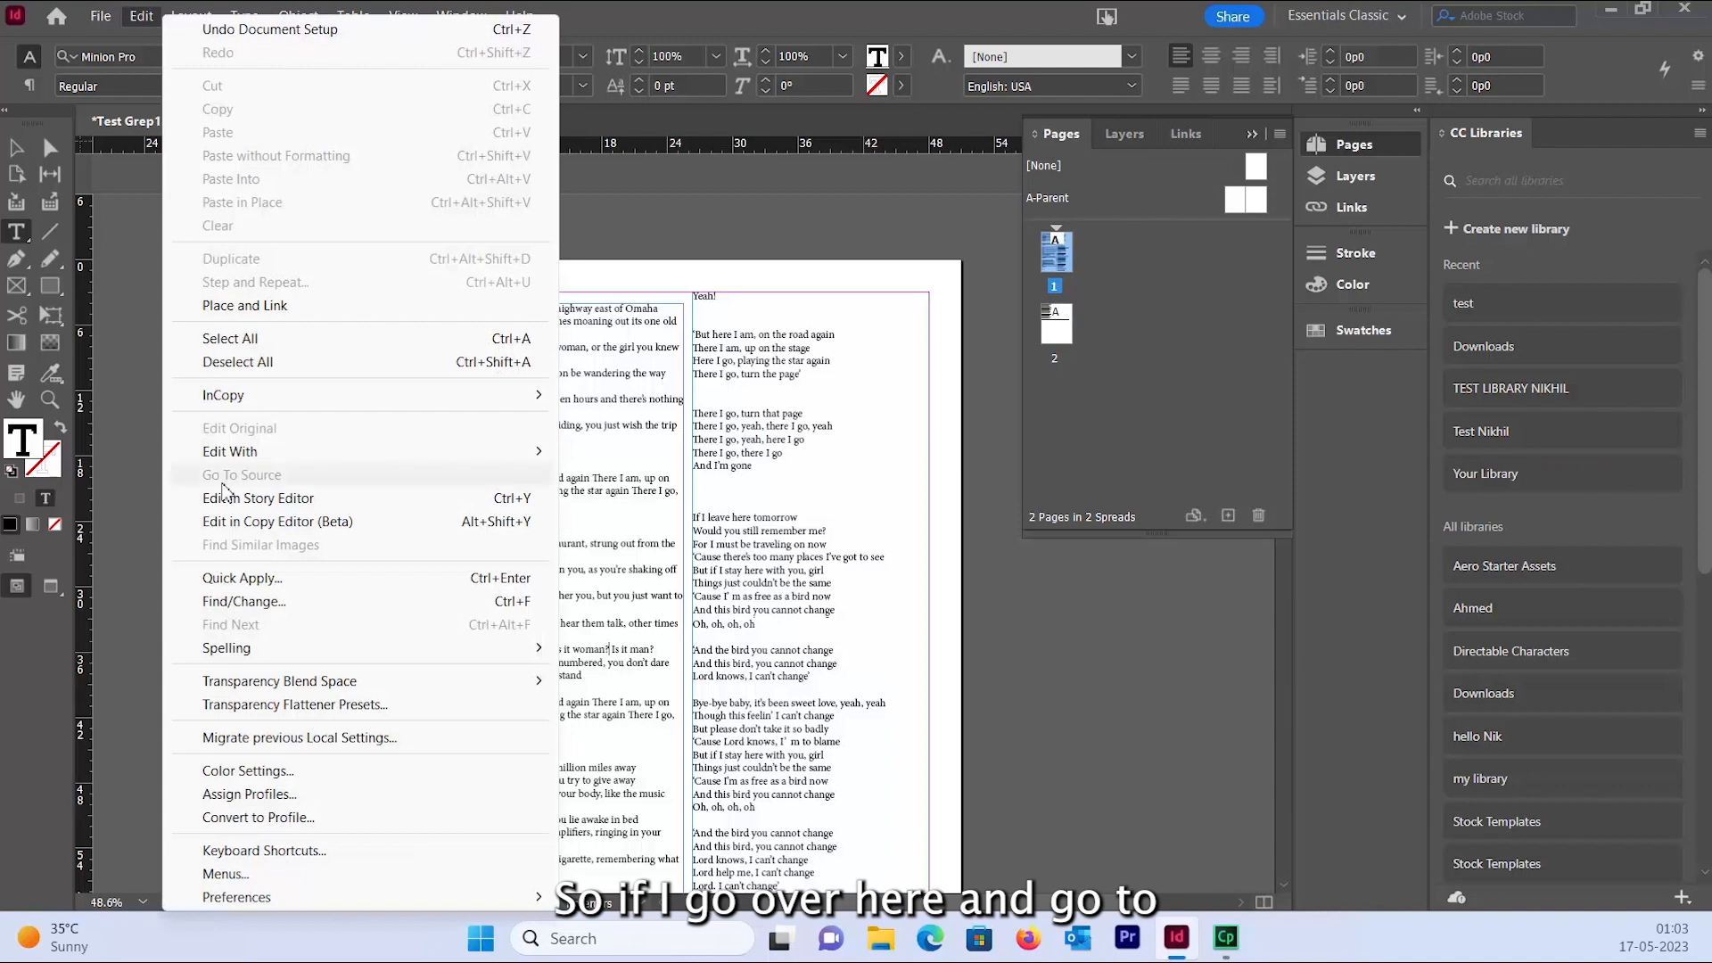
click(272, 603)
click(943, 284)
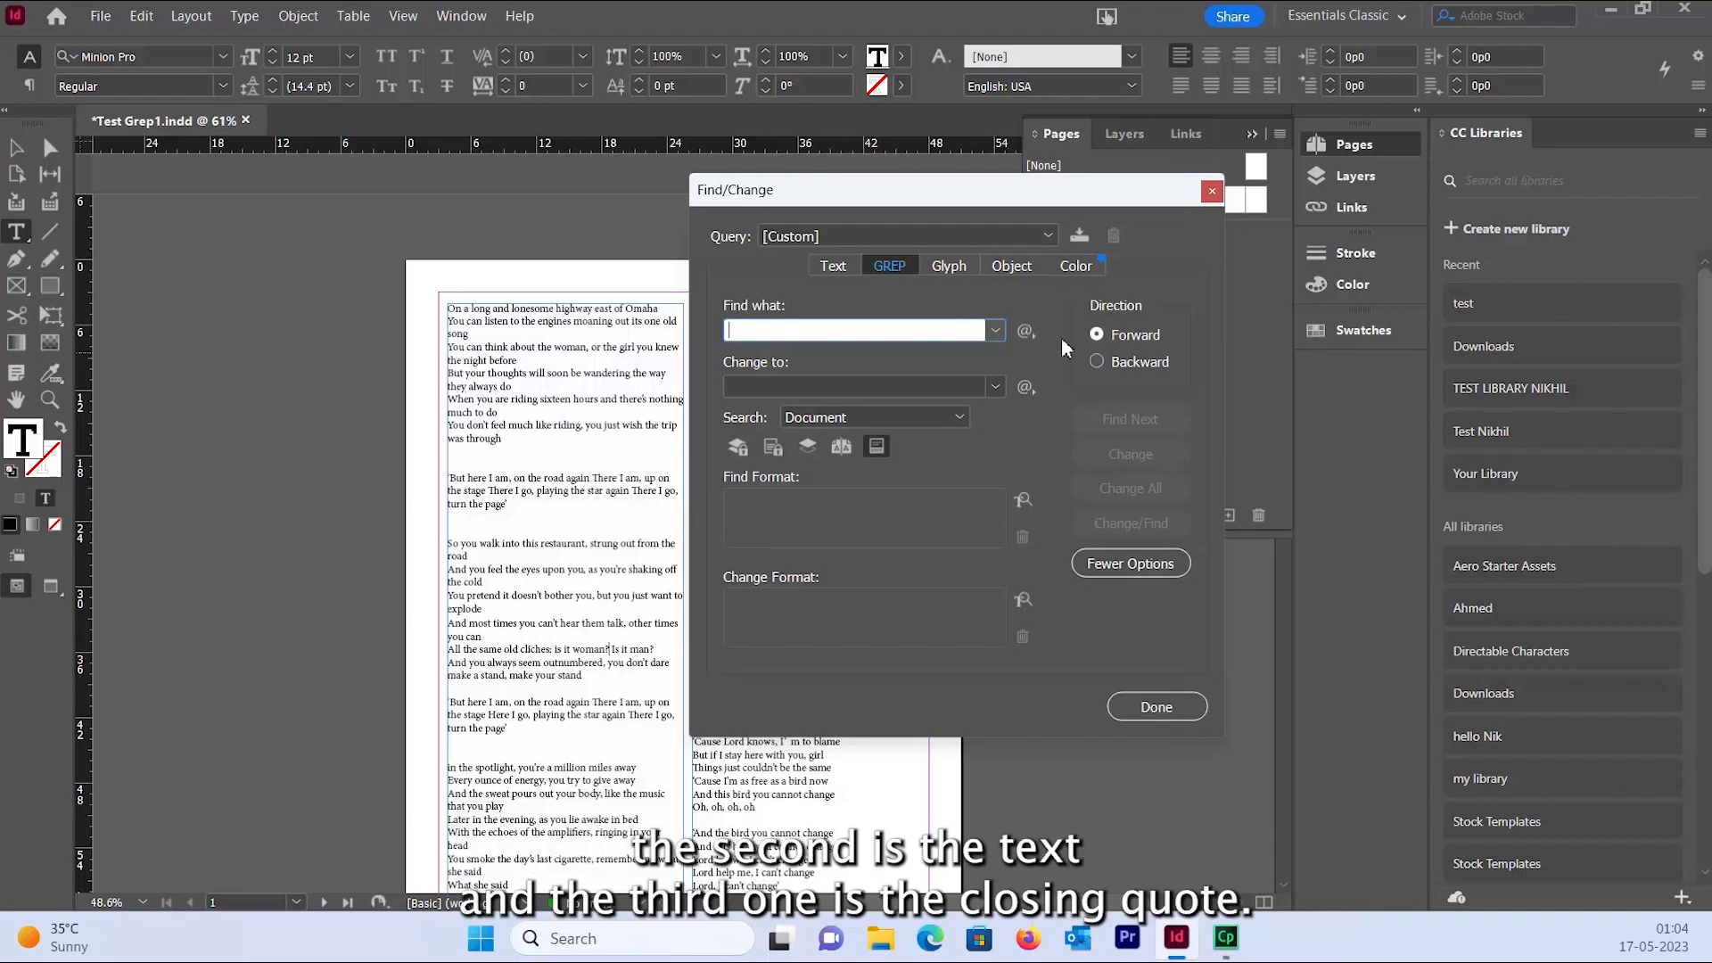
Step: Build the find expression from any single quotation mark, any character, and another any single quotation mark
click(1024, 332)
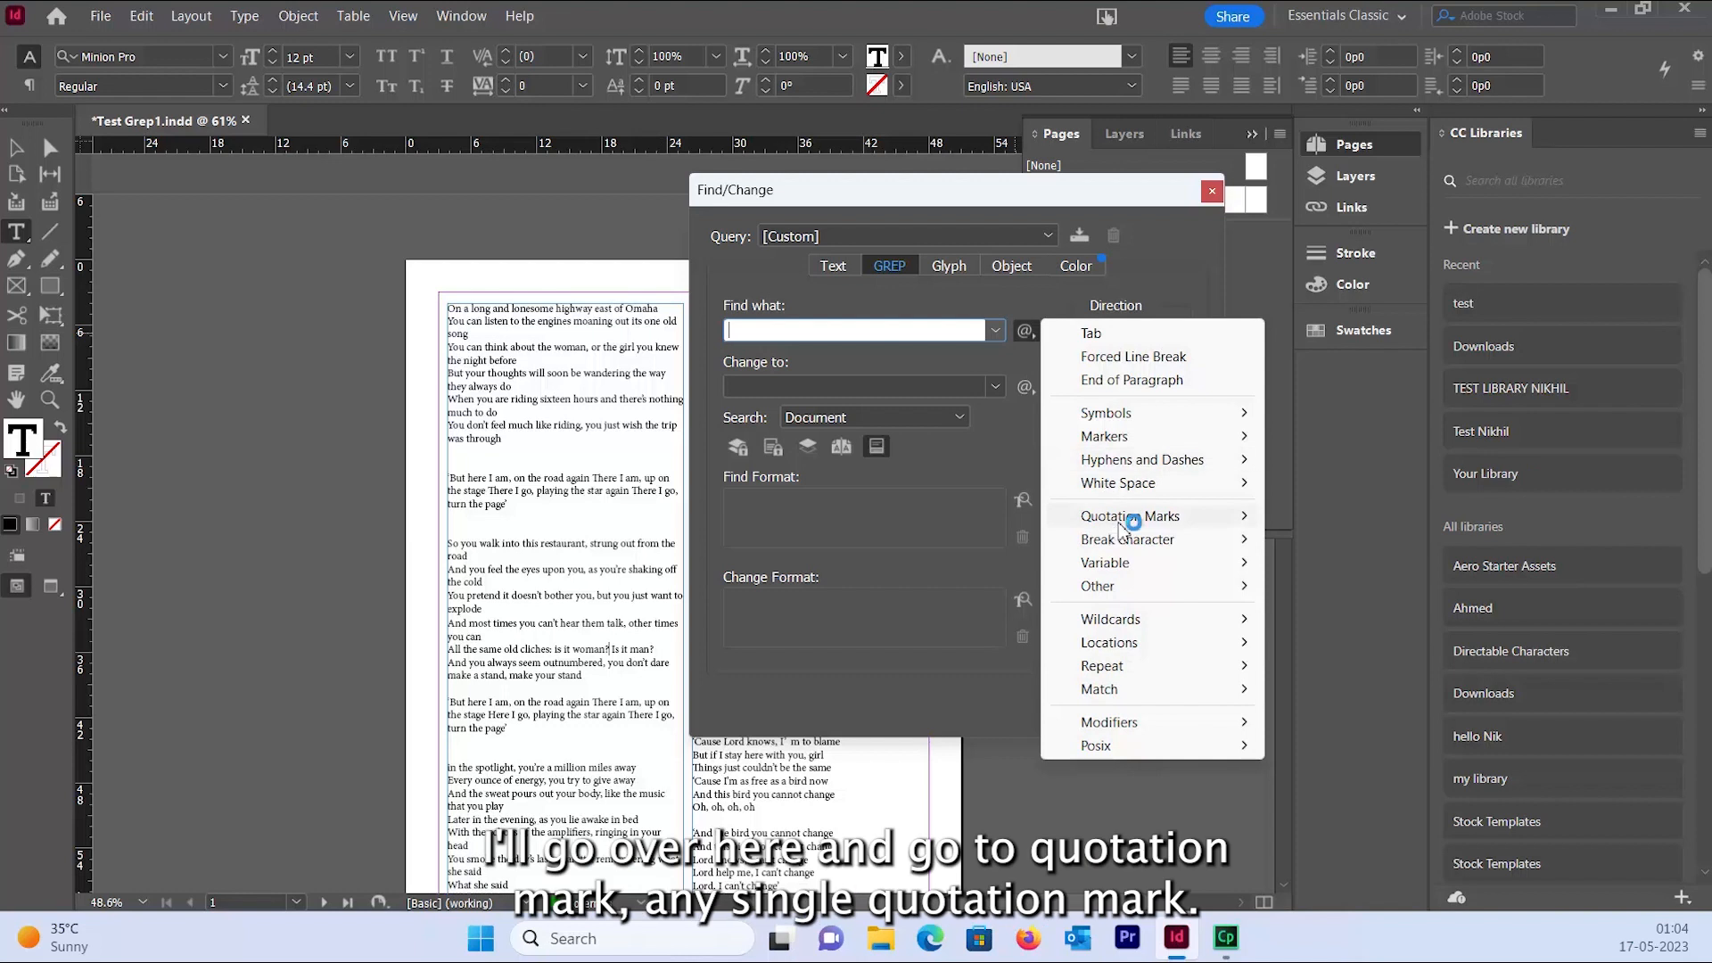
mouse_move(1132, 521)
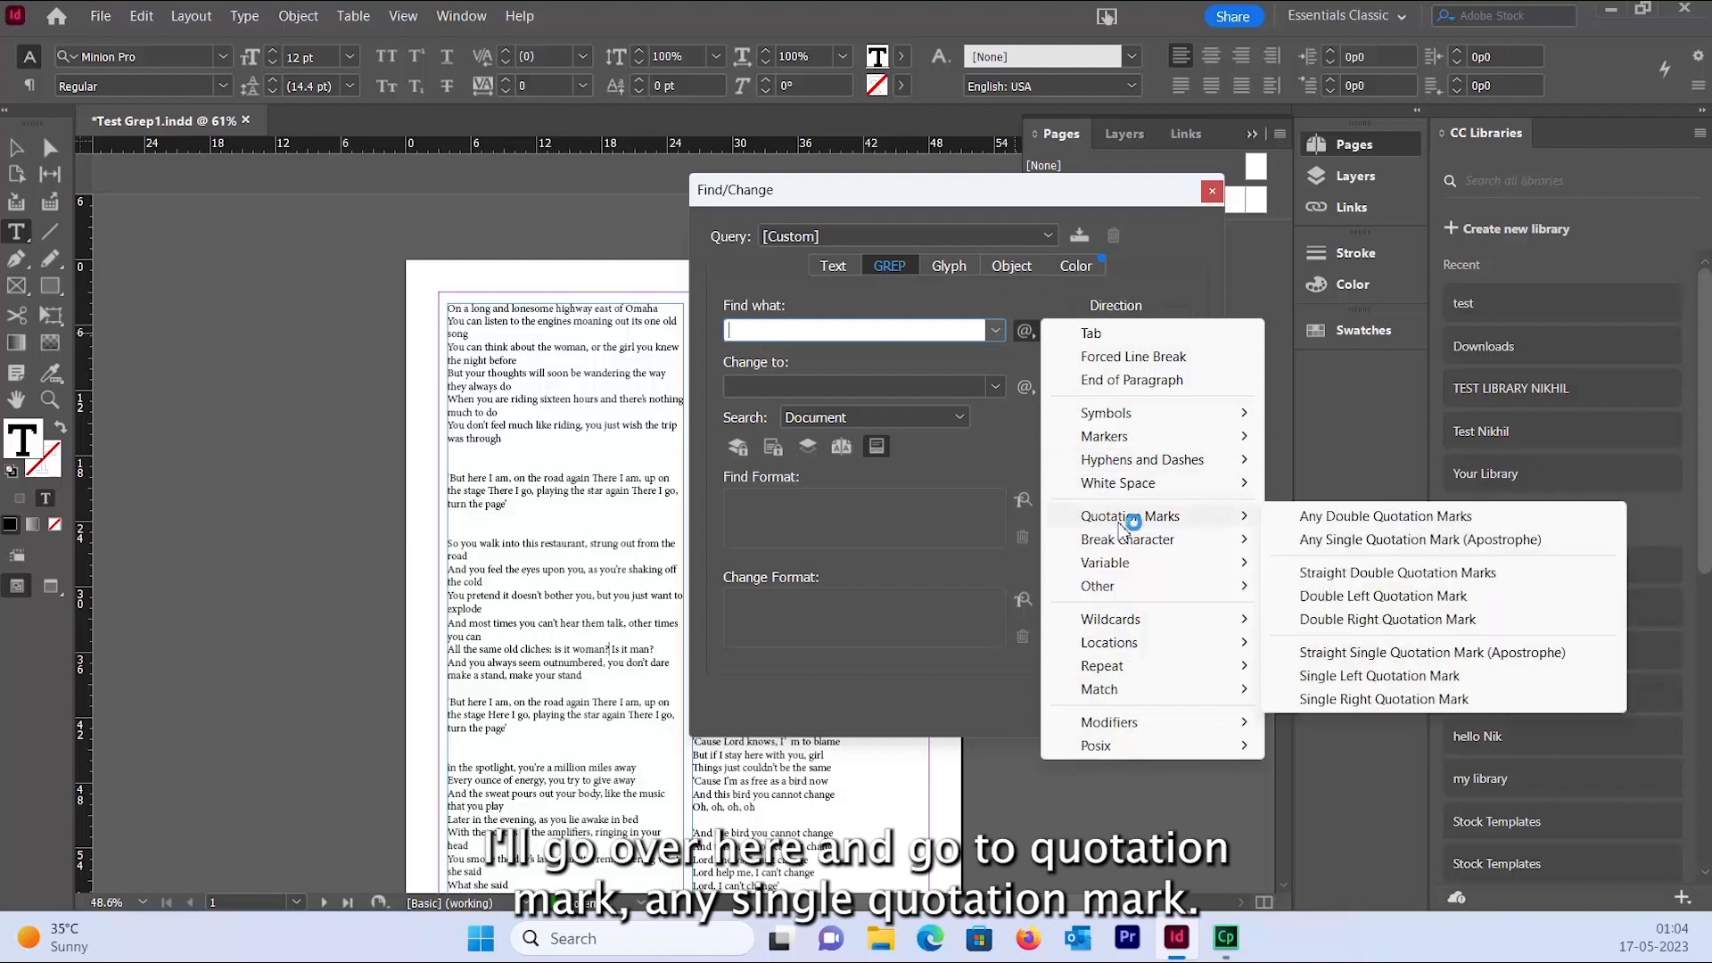
click(1331, 540)
click(1025, 331)
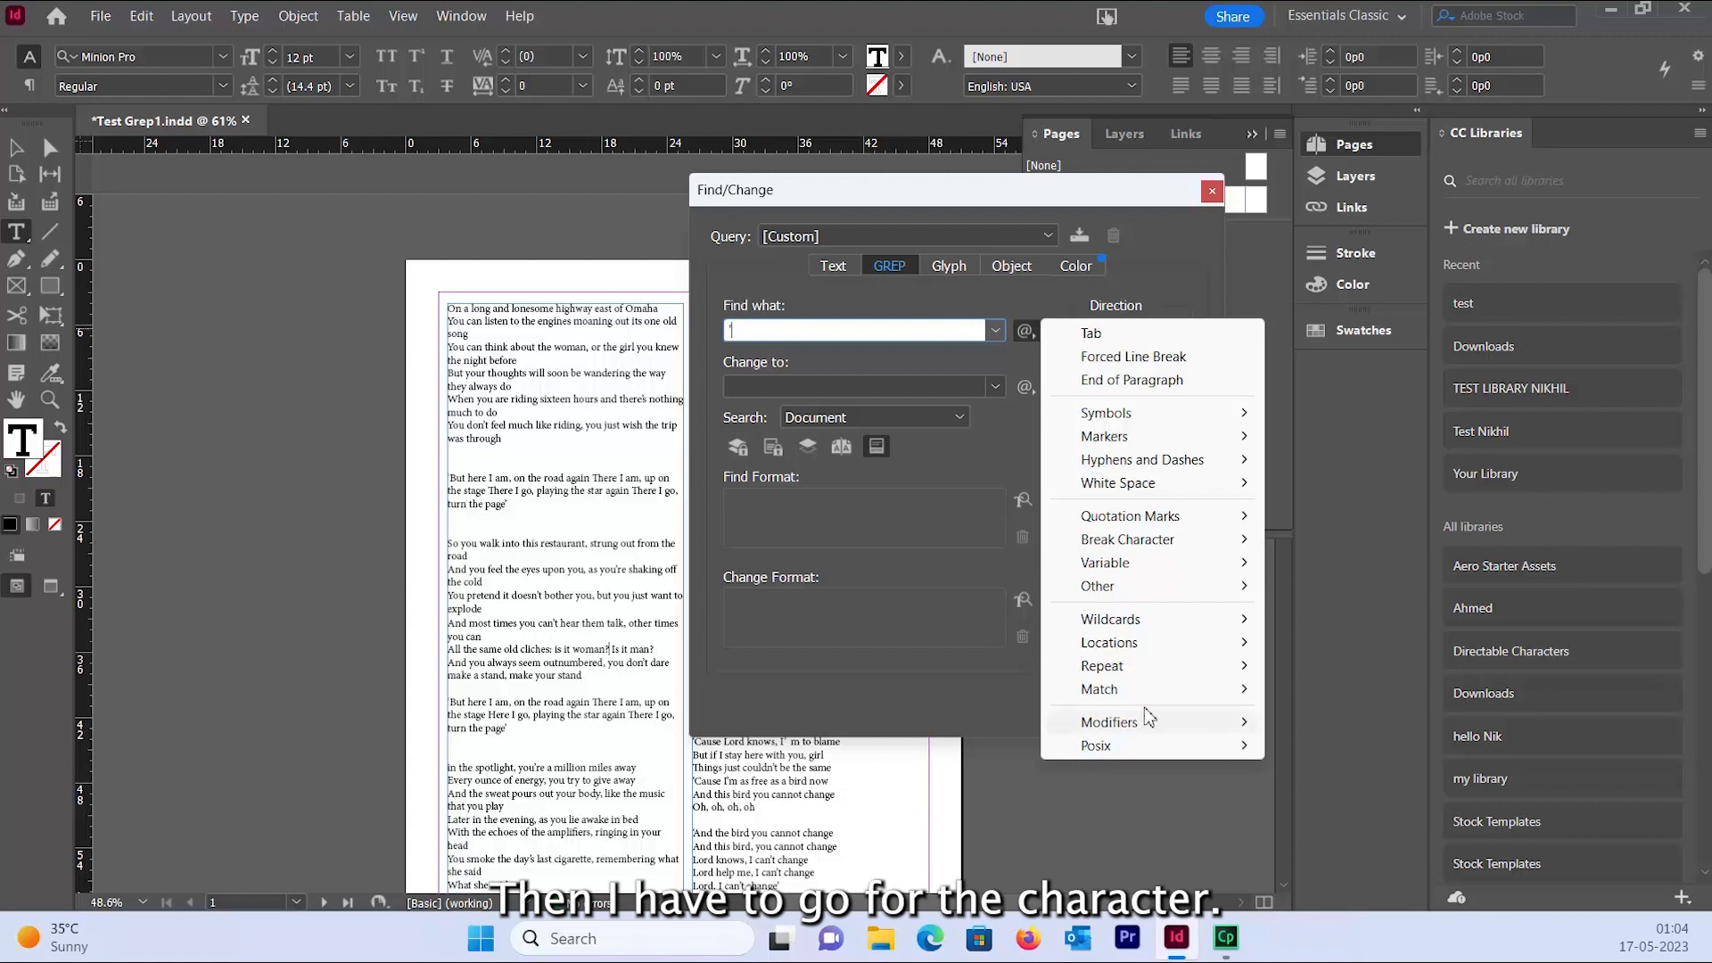
mouse_move(1209, 622)
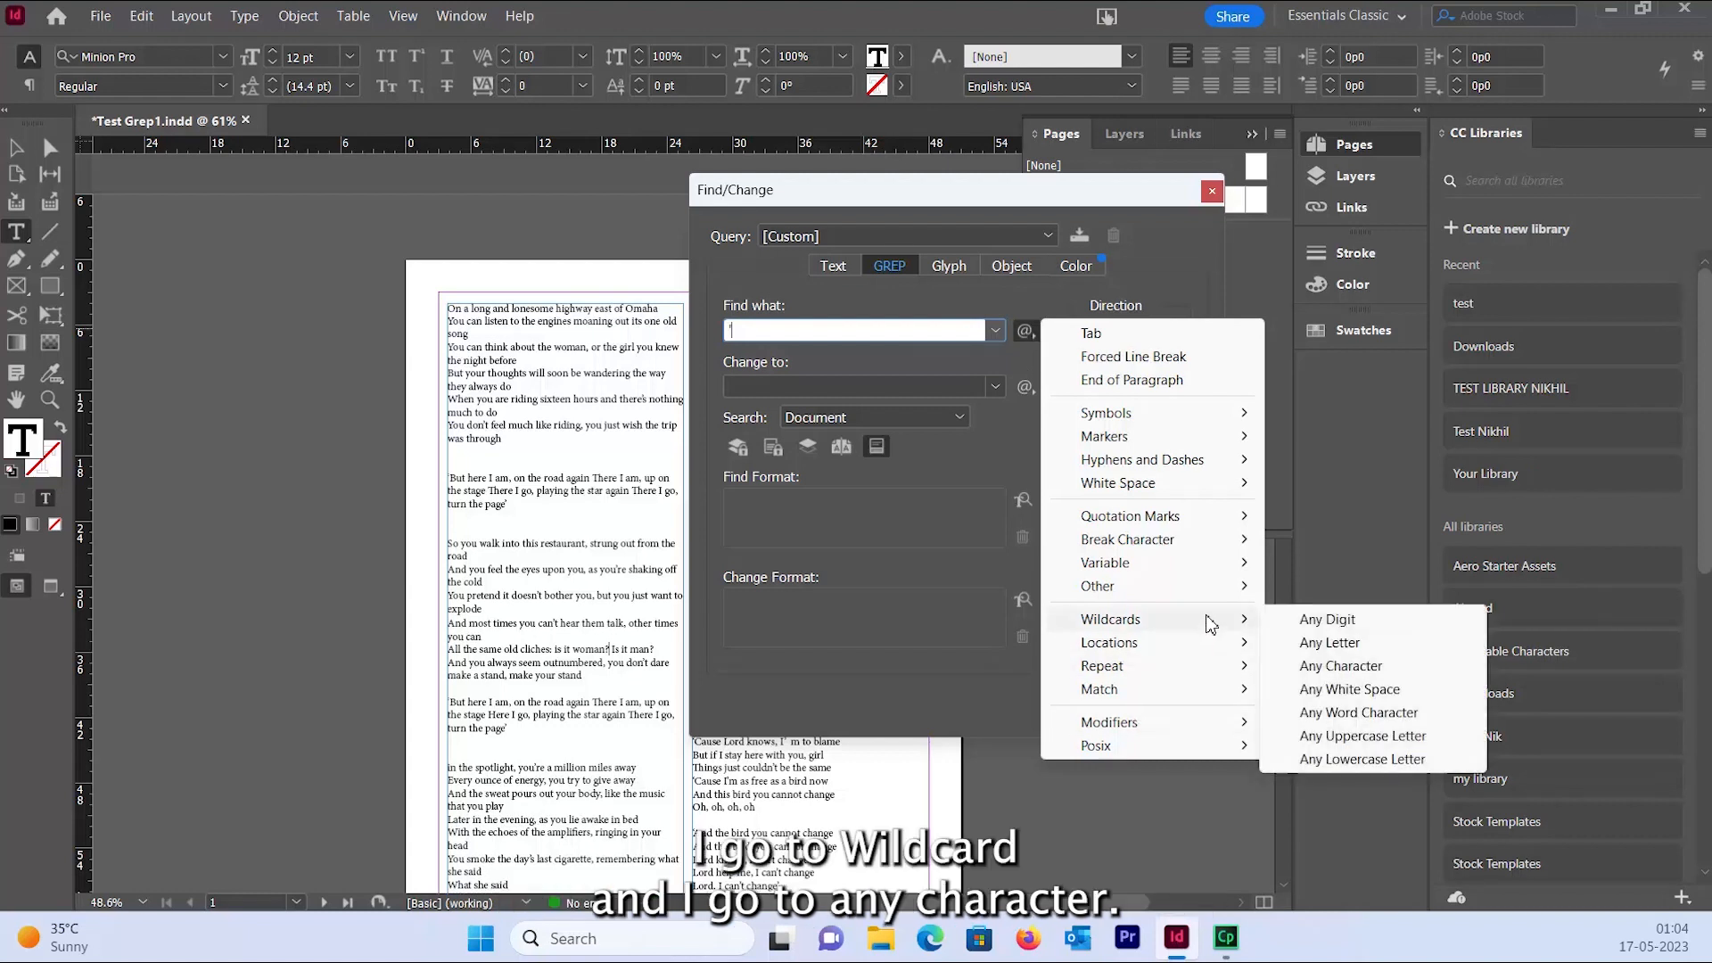
click(1347, 666)
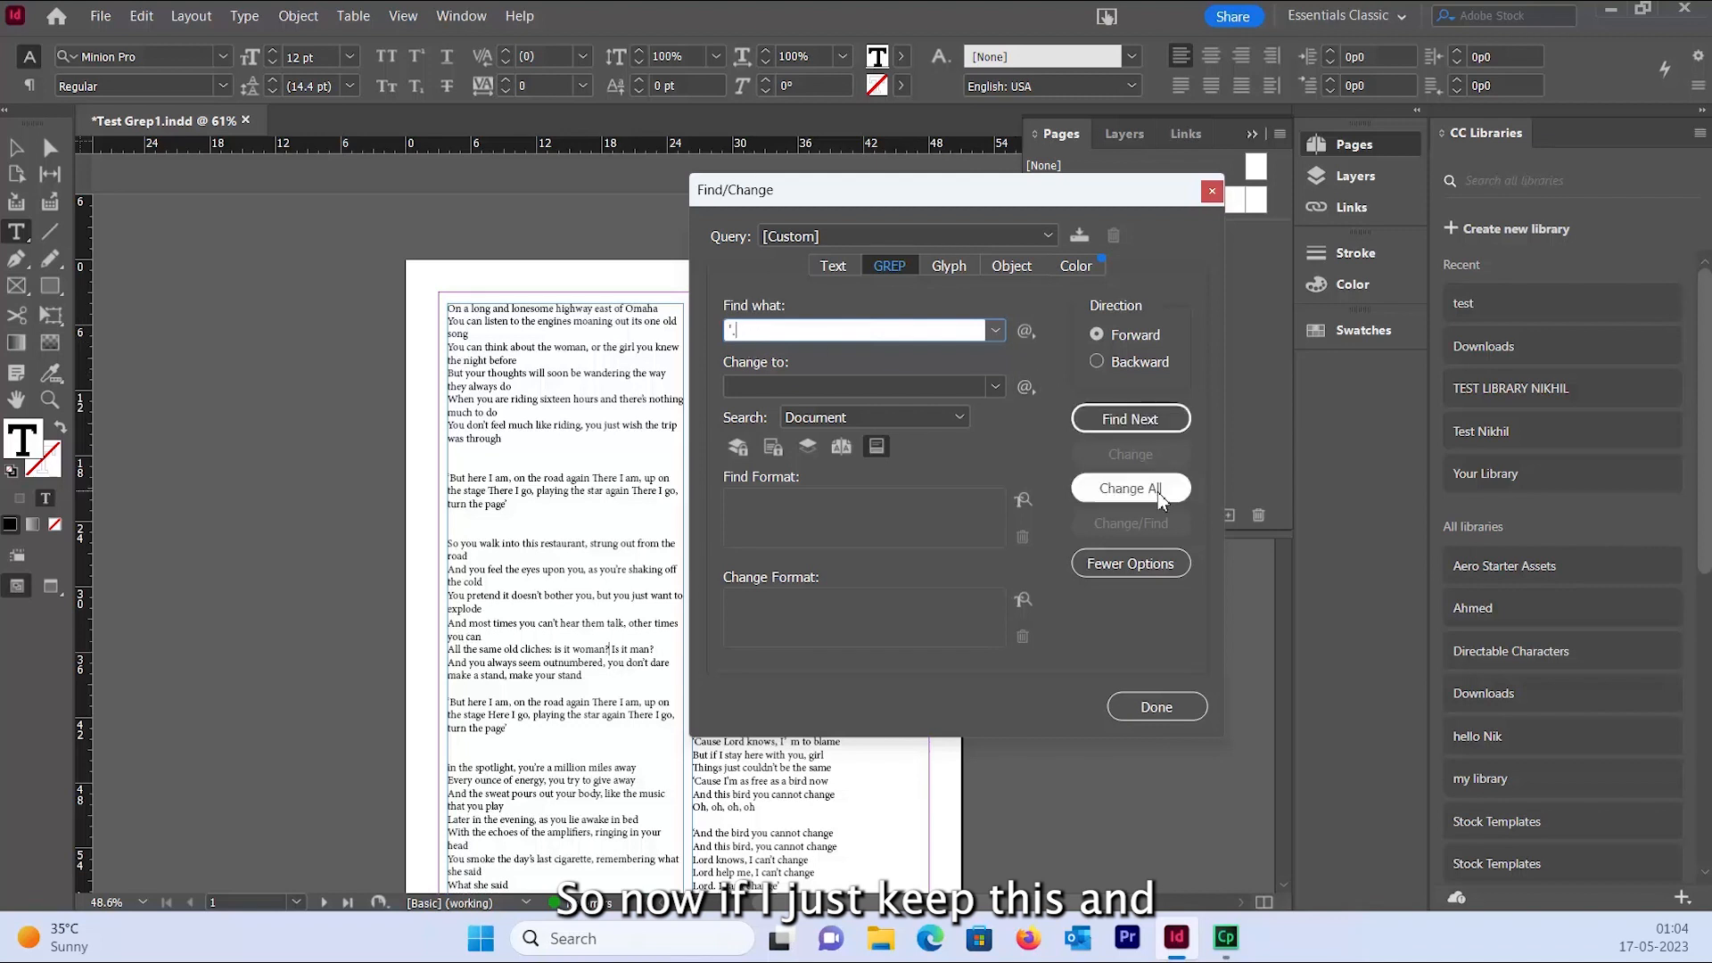
click(1028, 333)
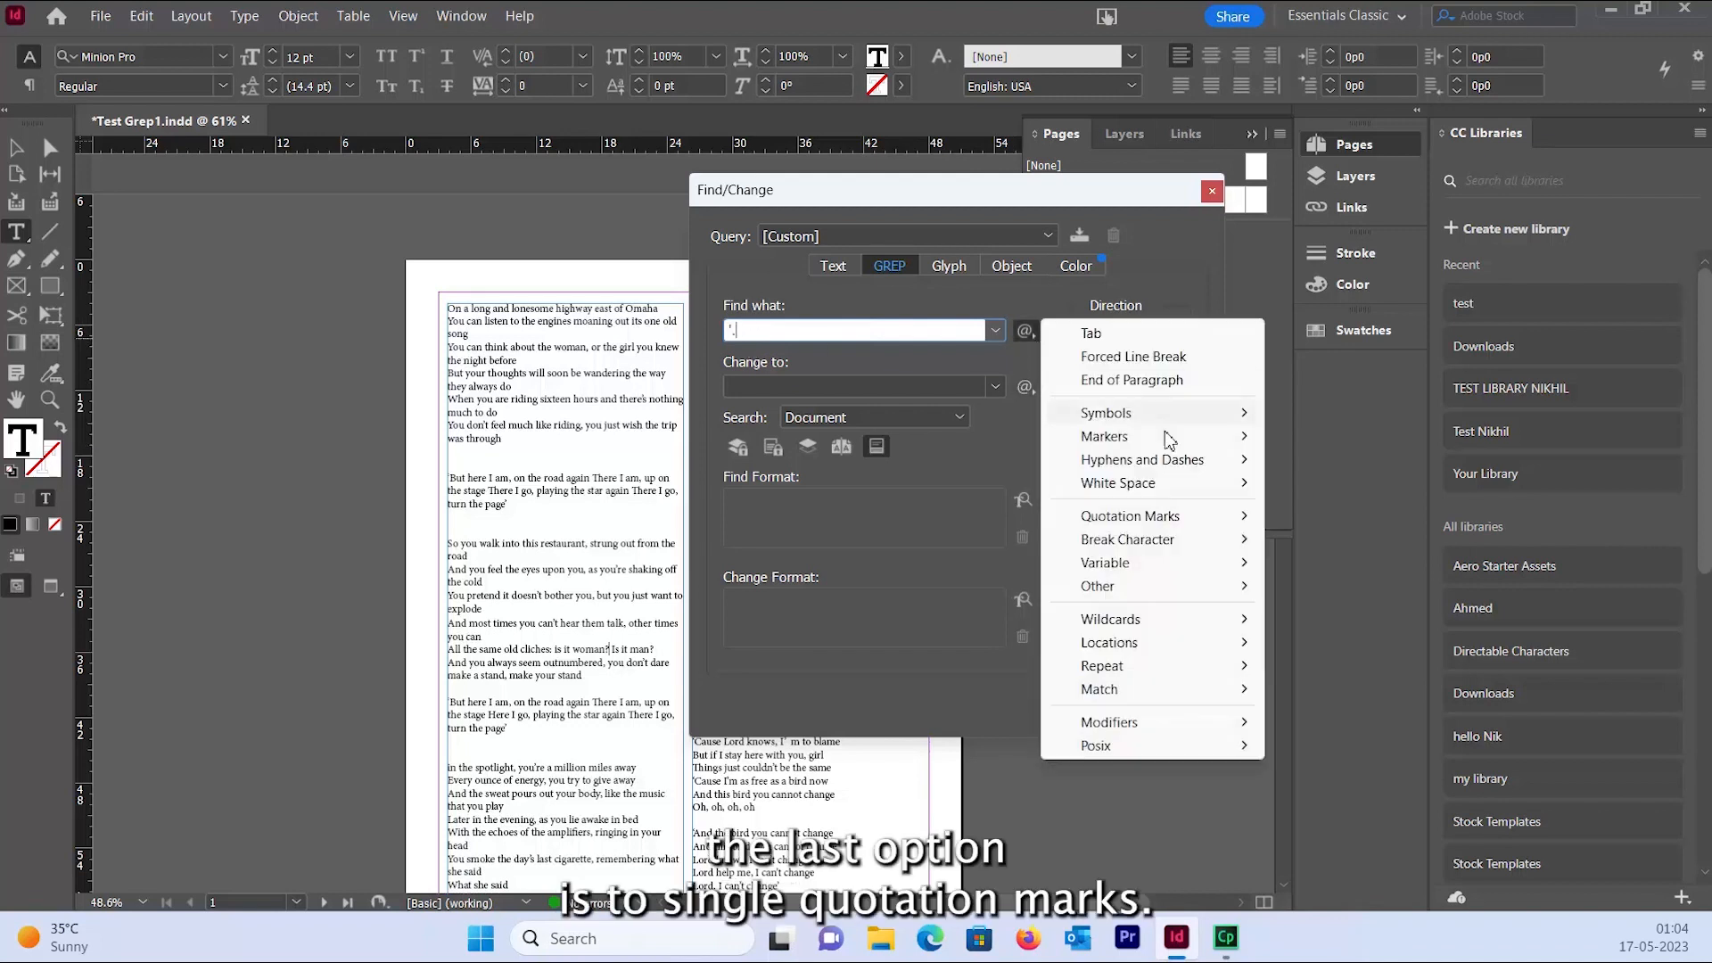
mouse_move(1211, 517)
click(1380, 541)
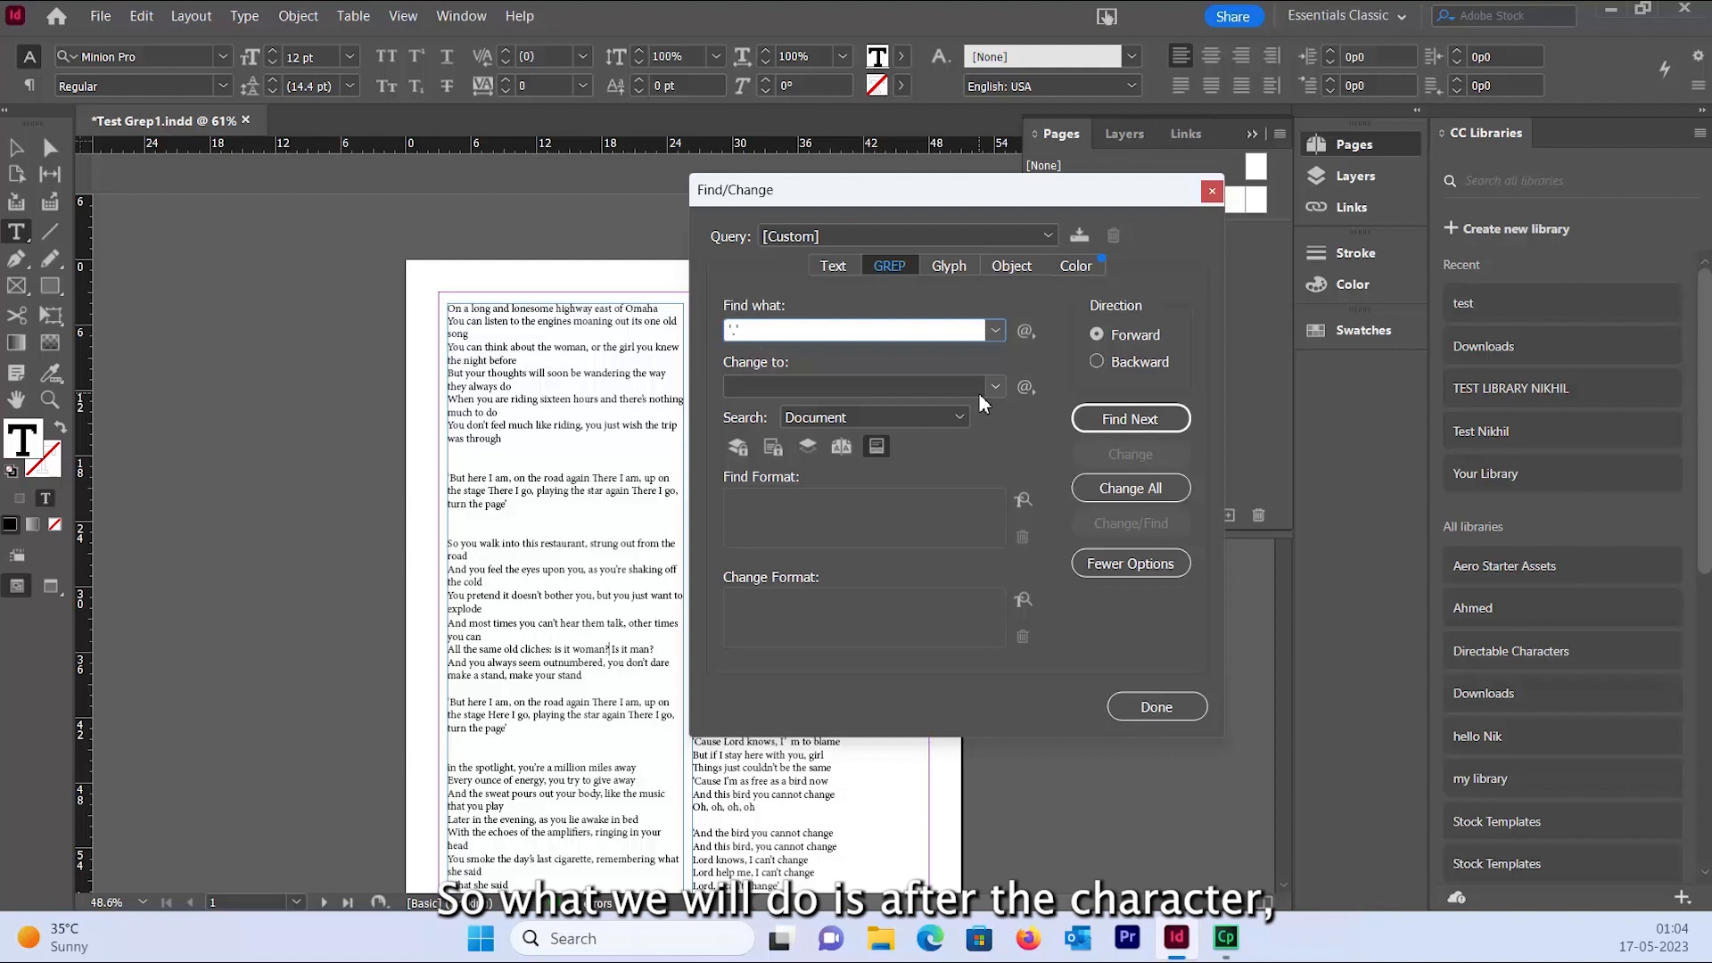
Step: Make the any-character wildcard repeat one or more times and bracket the parts so the find expression reads (')(.+)(')
click(1026, 331)
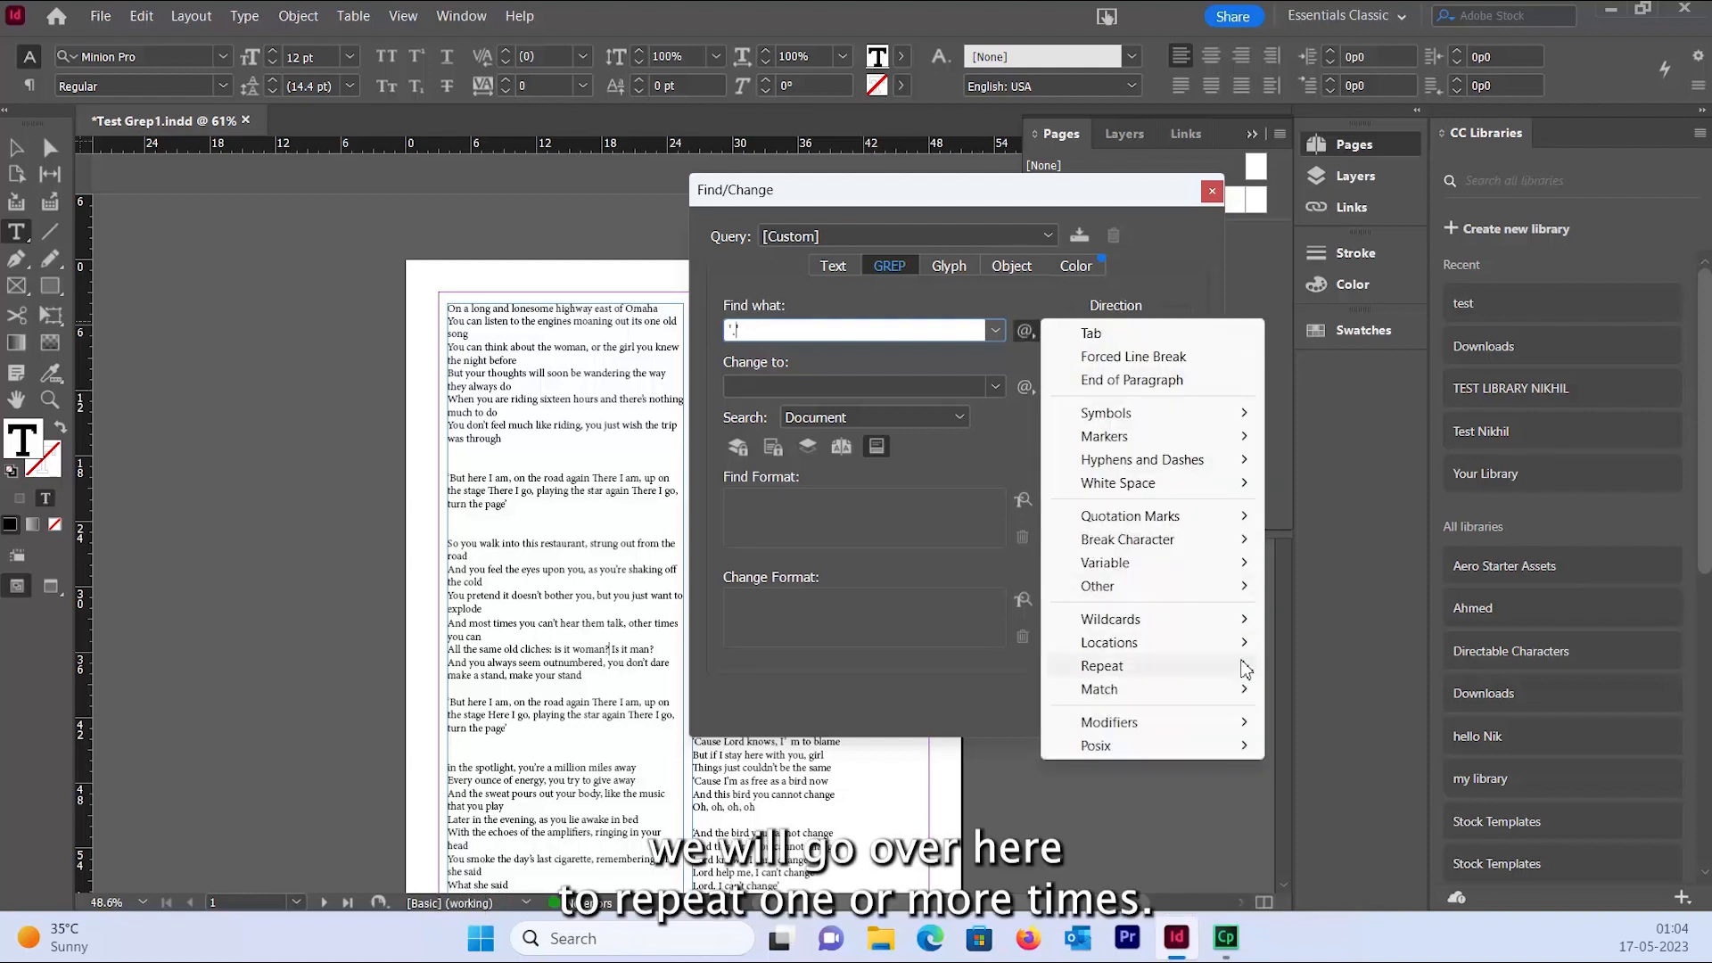
mouse_move(1246, 669)
click(1444, 713)
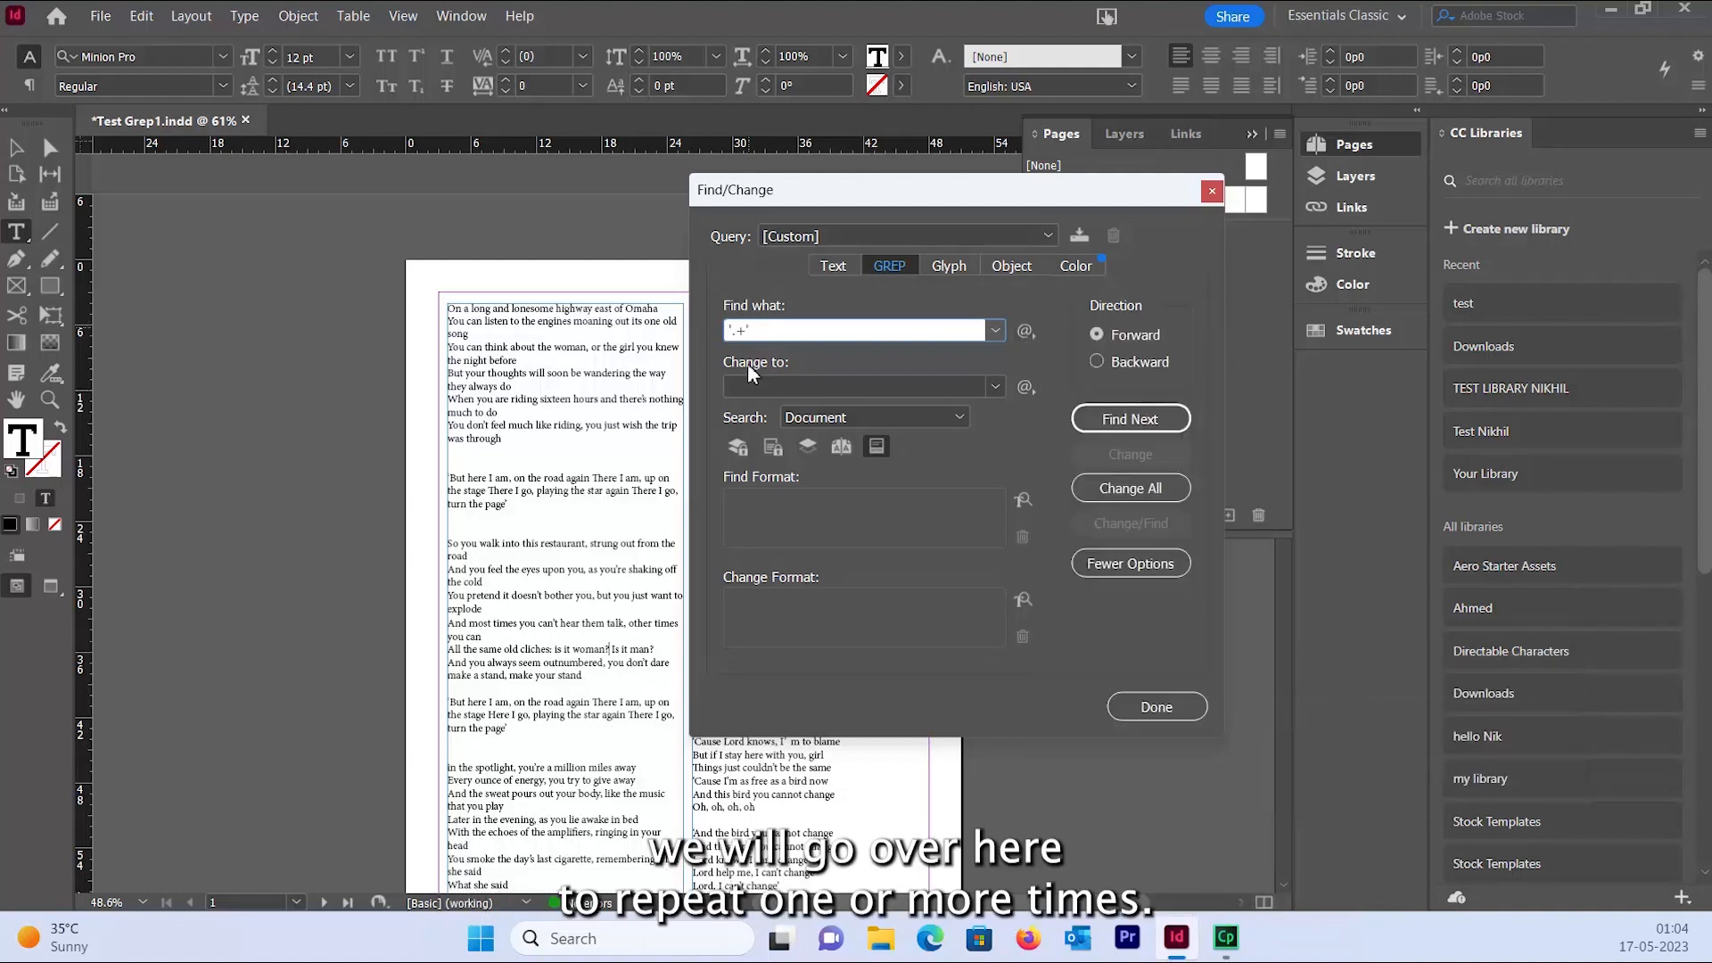
click(731, 330)
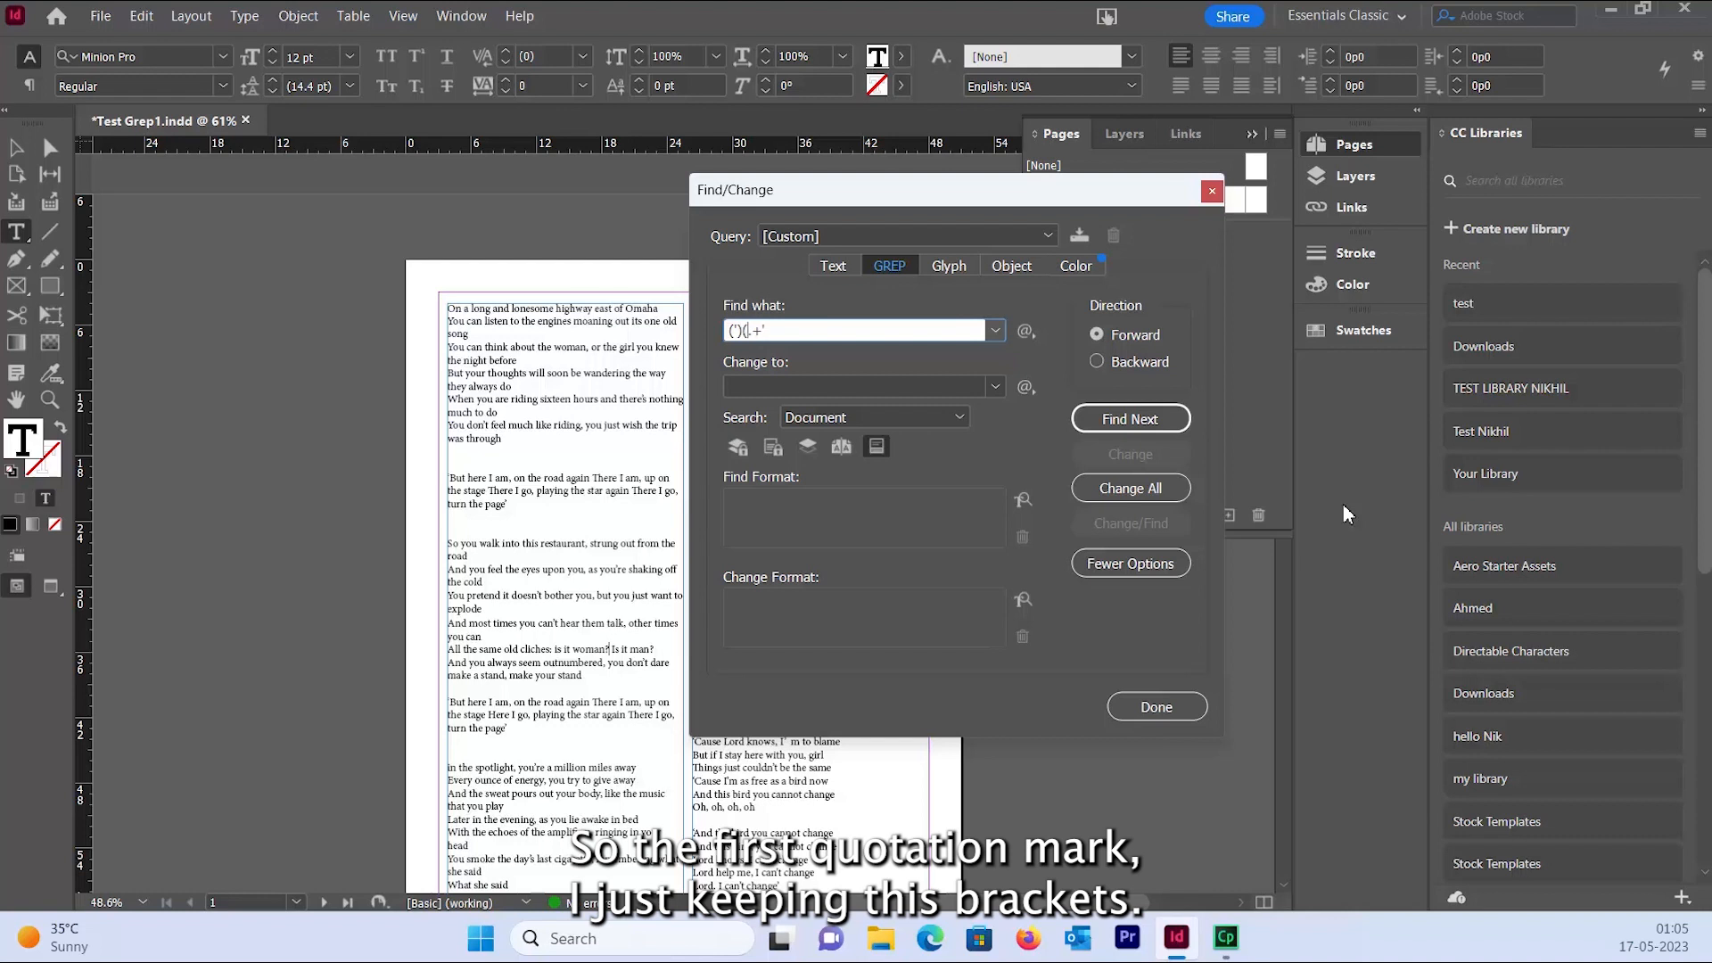
key(Right)
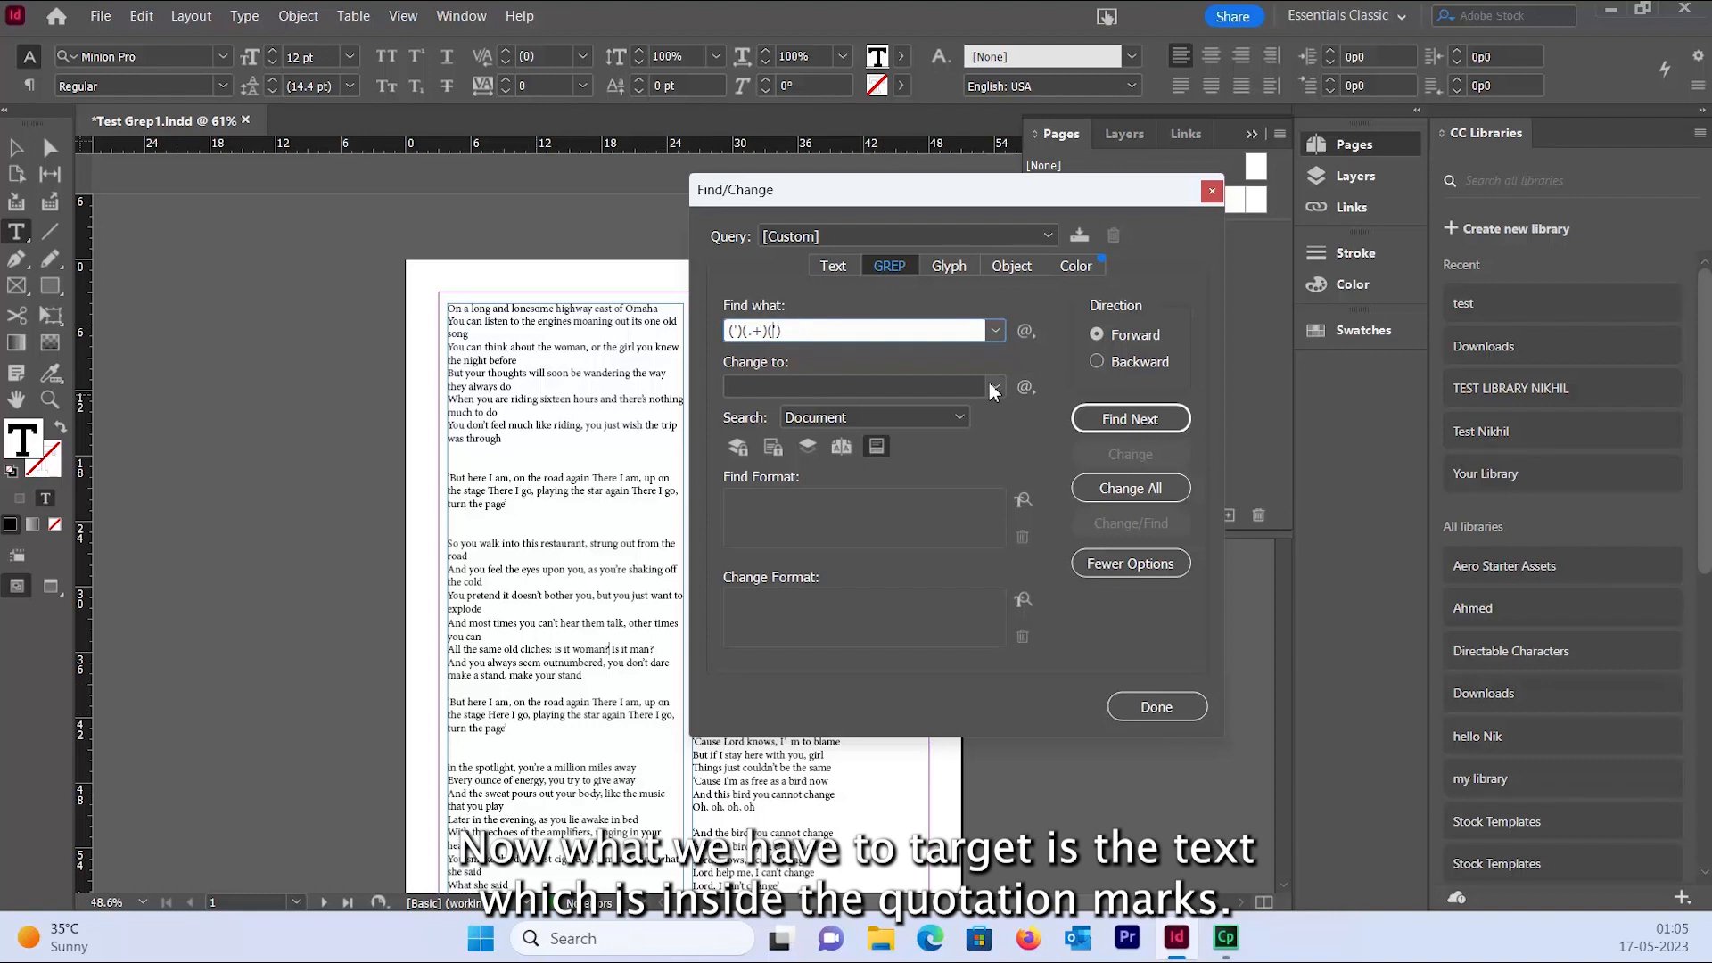
Step: Set the replacement to the second found group, $2, so that only the text inside the quotes is kept
click(1025, 392)
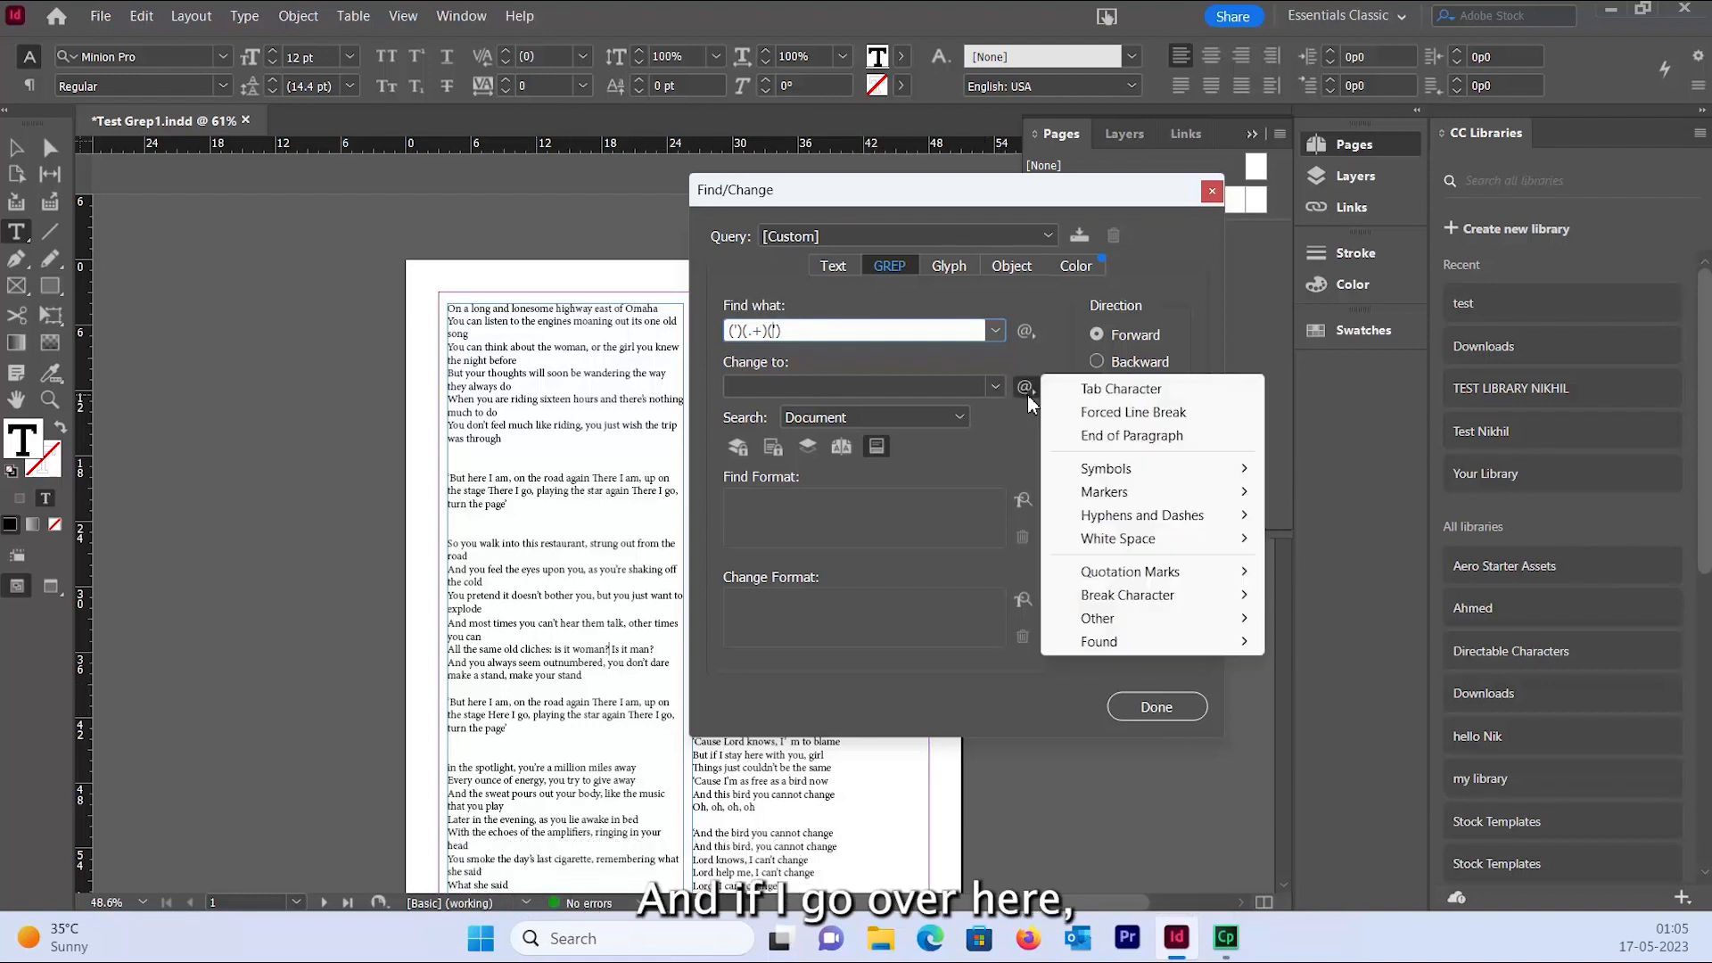
mouse_move(1148, 642)
click(1351, 689)
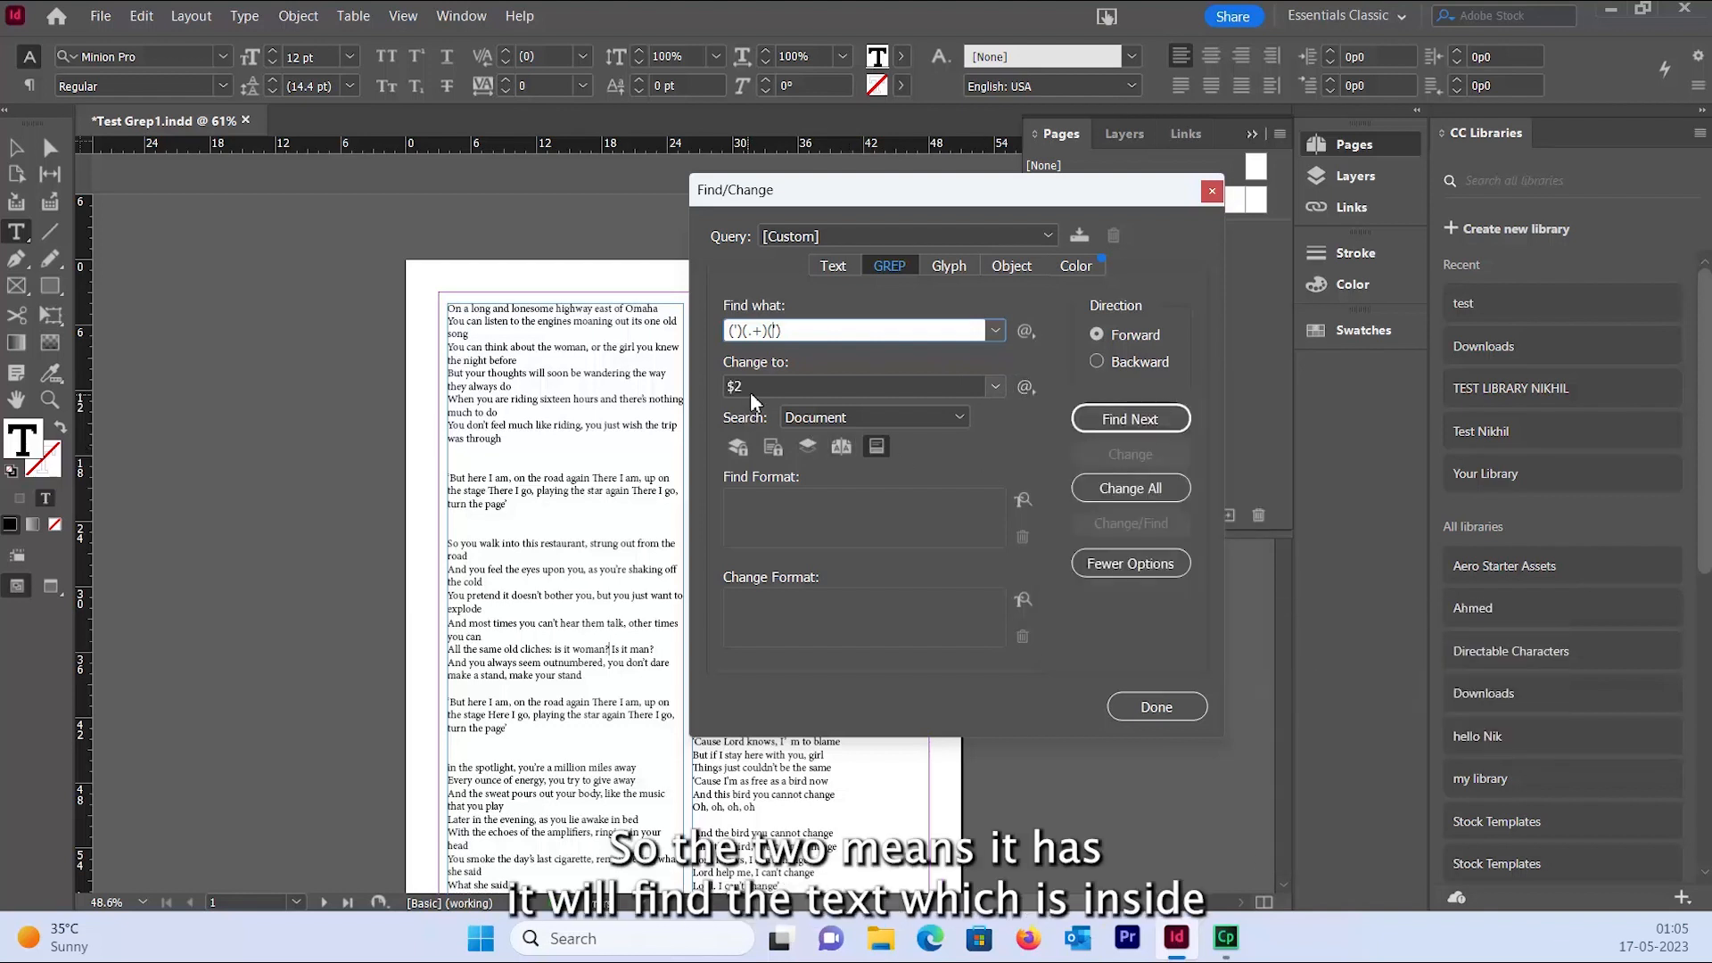
drag(747, 328, 764, 330)
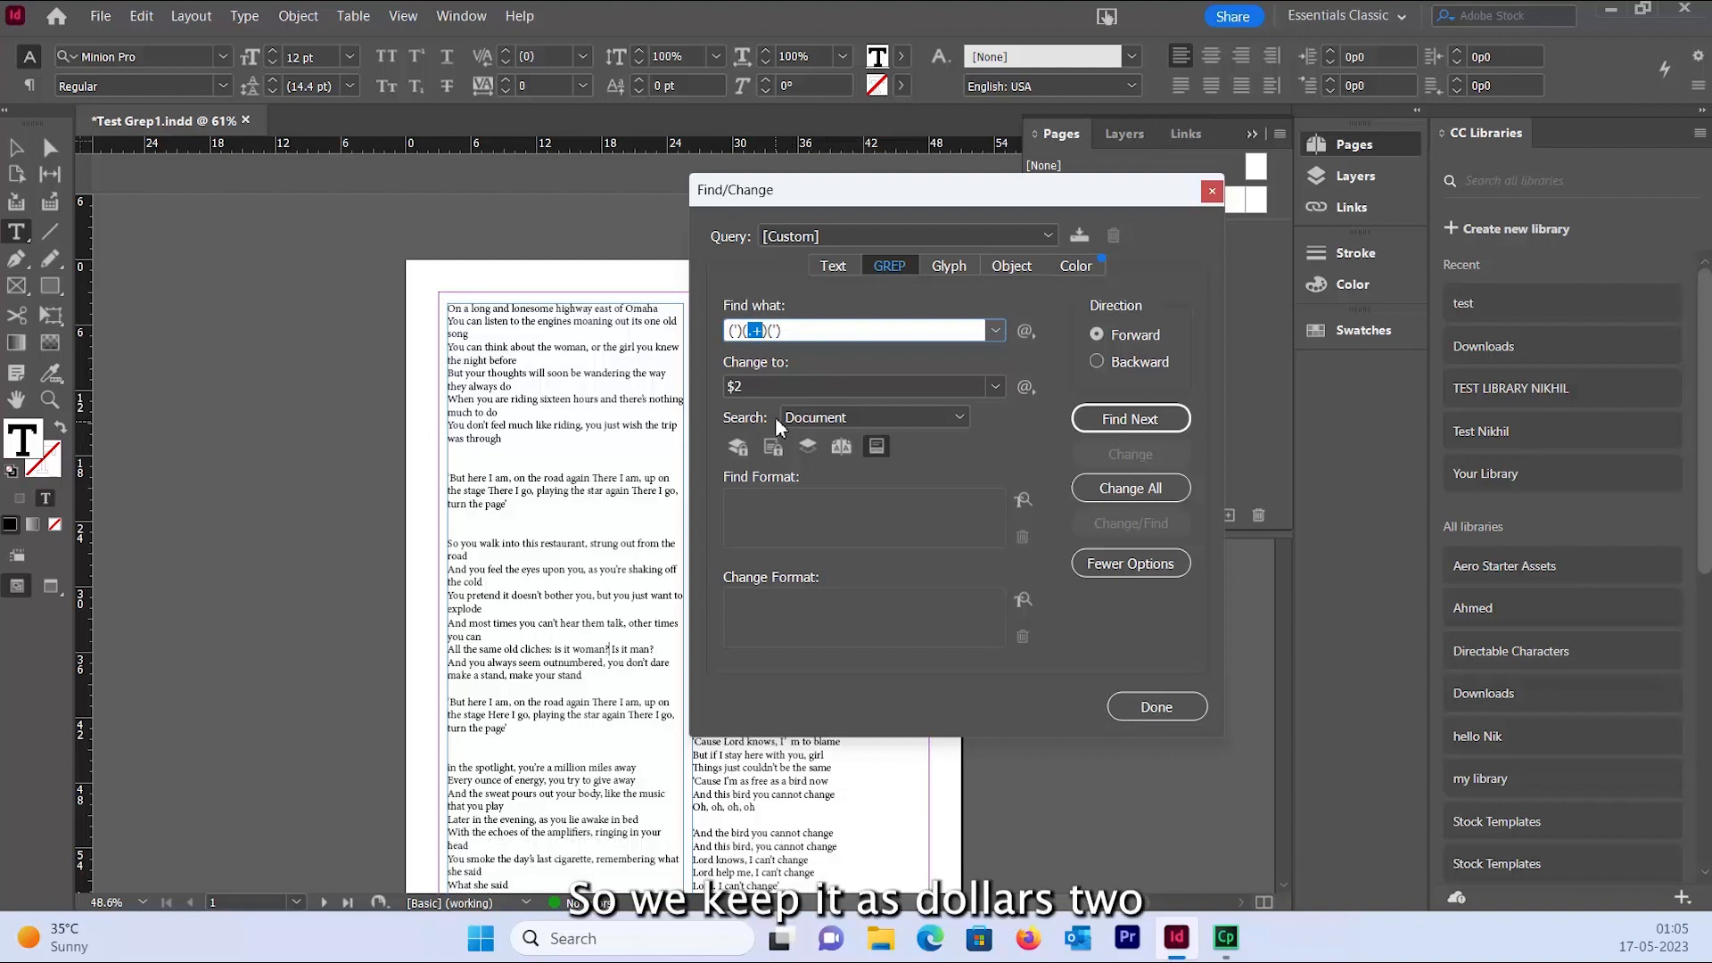
click(891, 386)
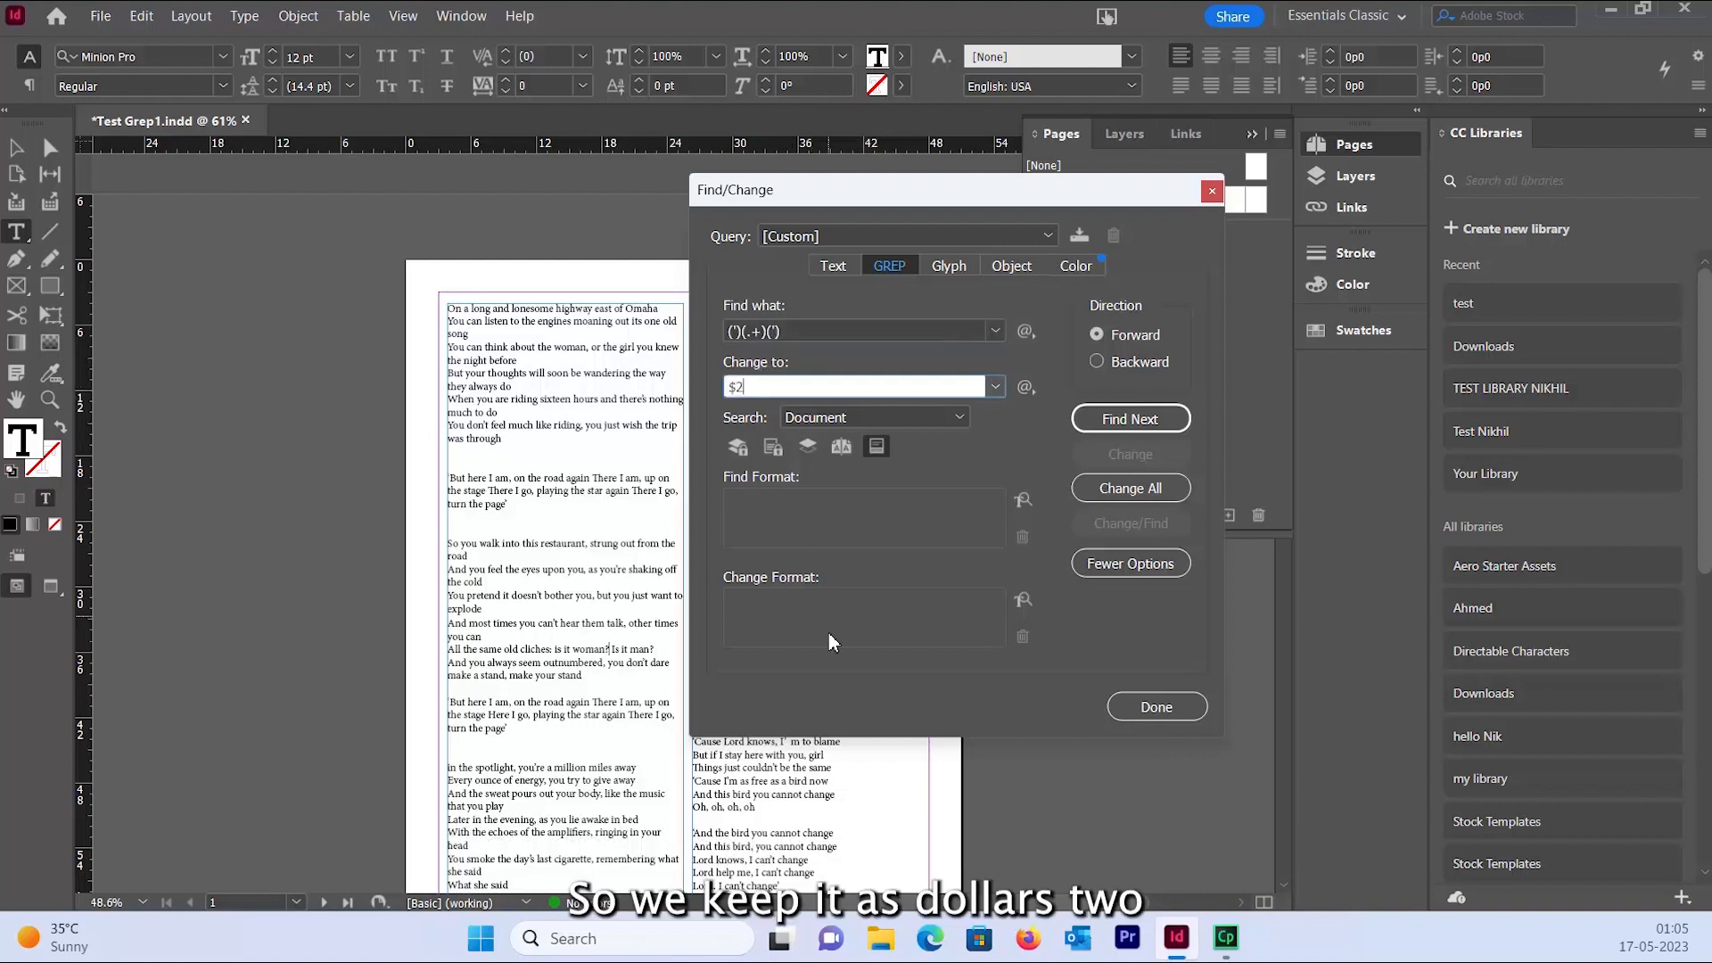
Step: Set the change format's basic character formats to Arial, Italic, 12 pt
click(877, 613)
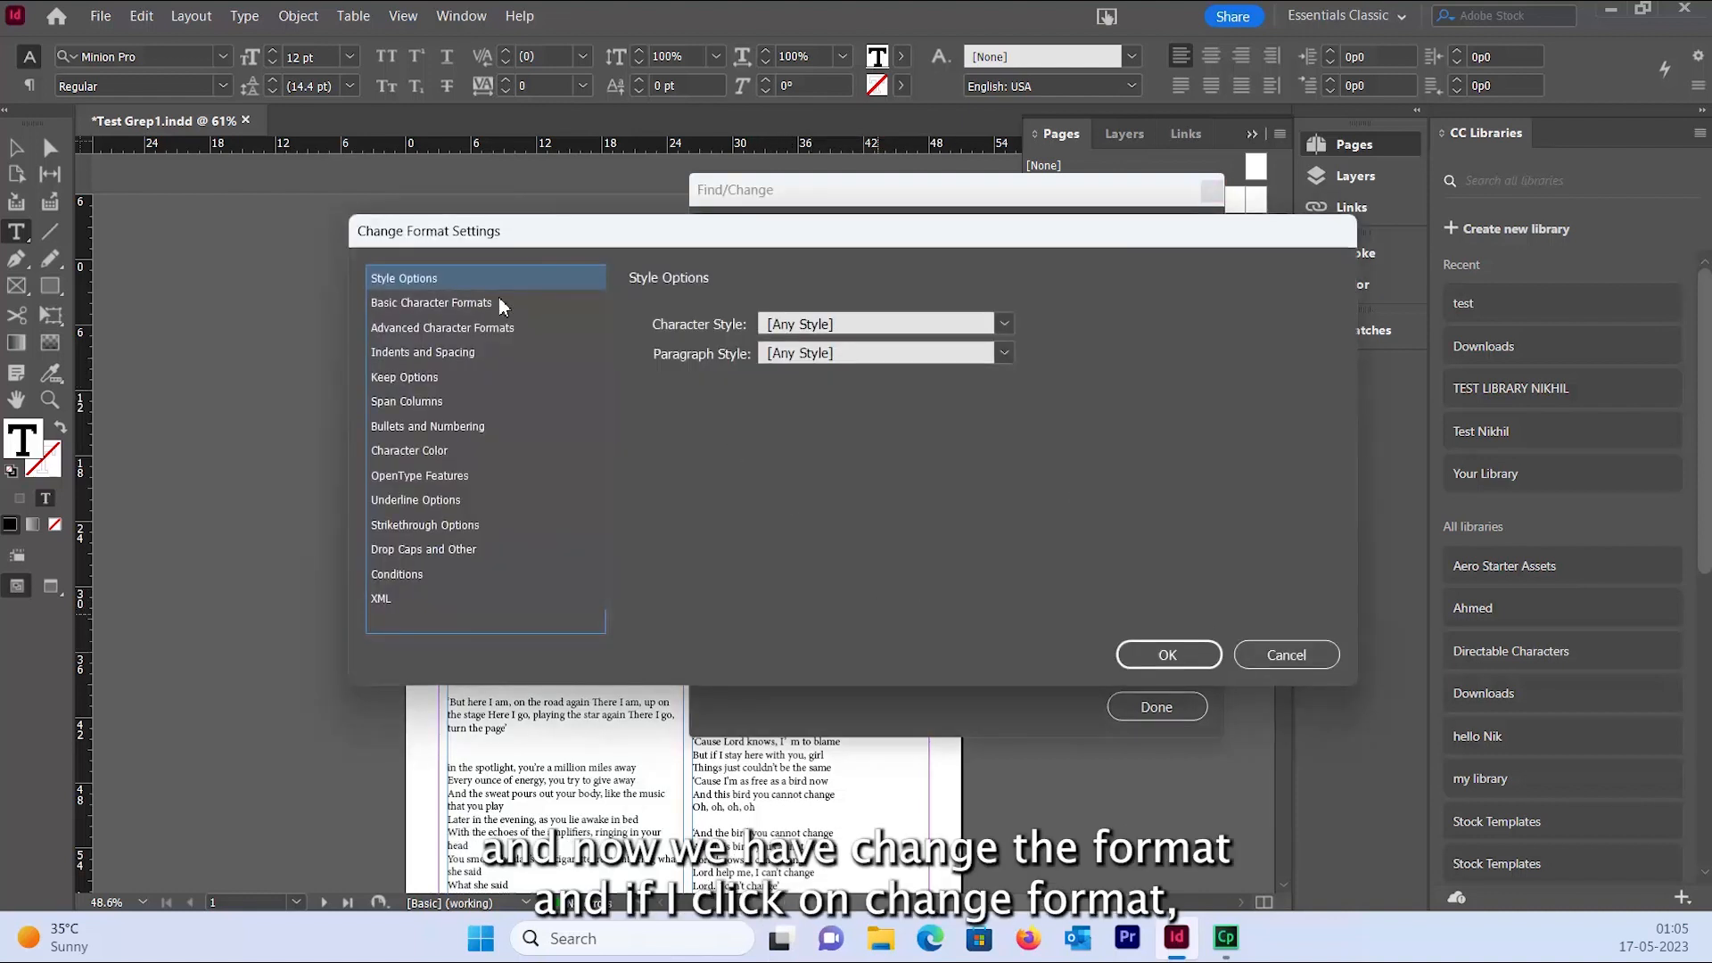
click(496, 303)
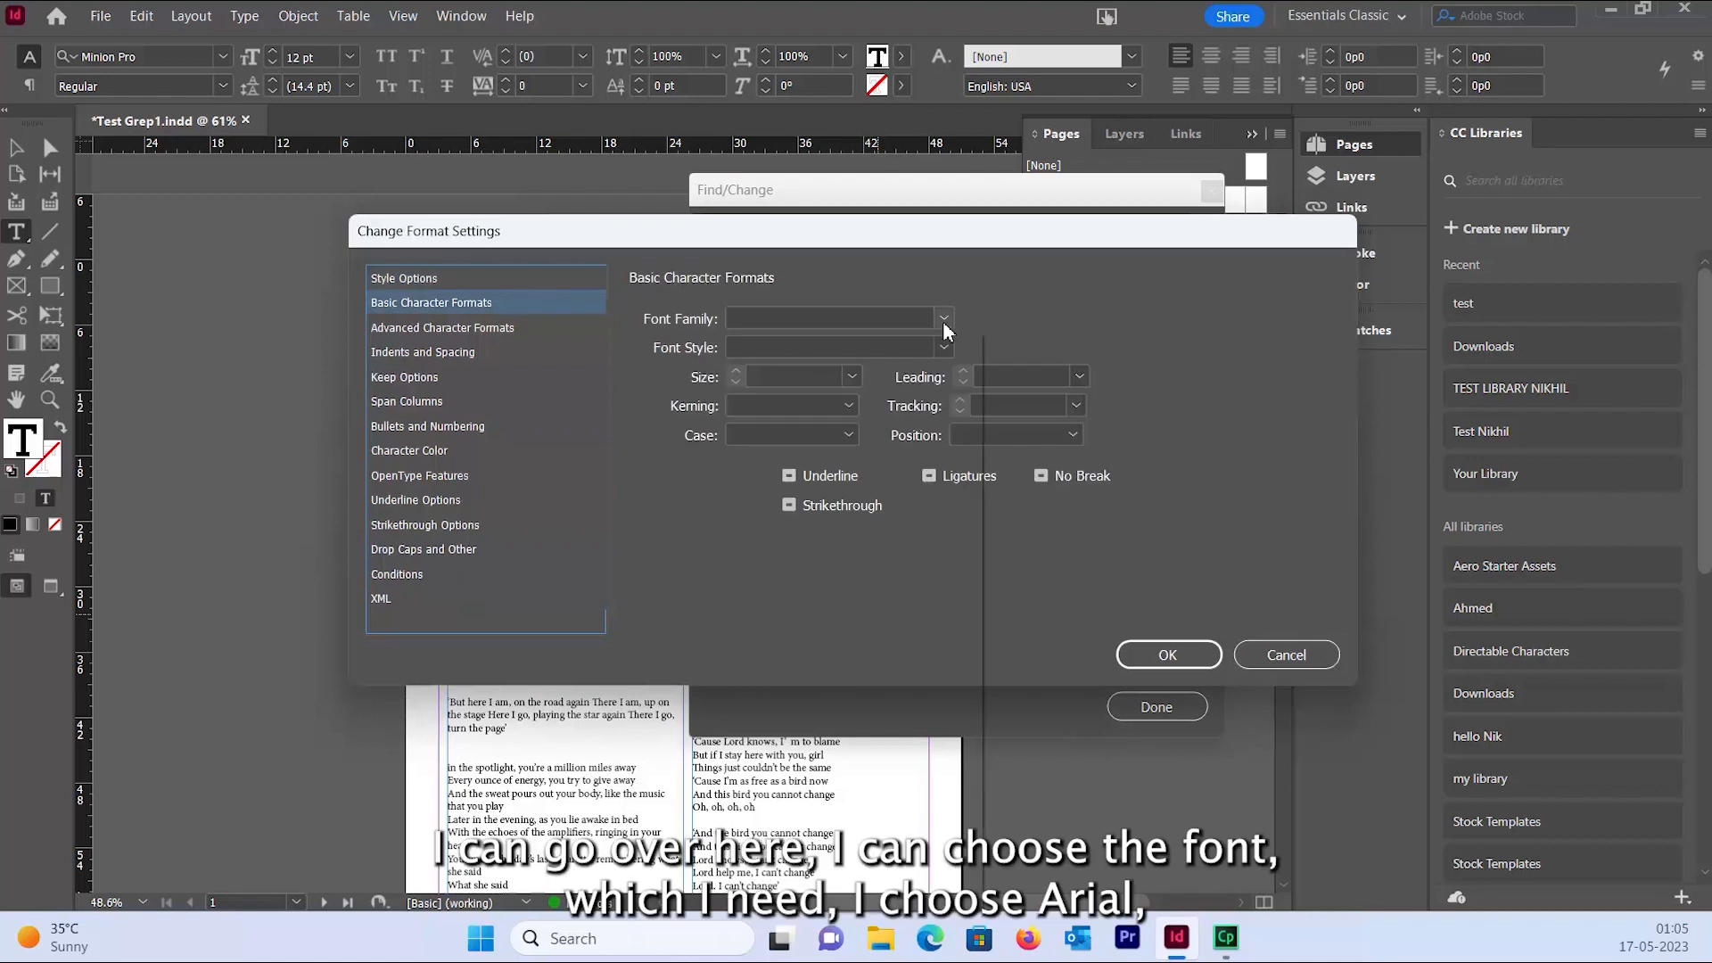
click(944, 318)
click(776, 597)
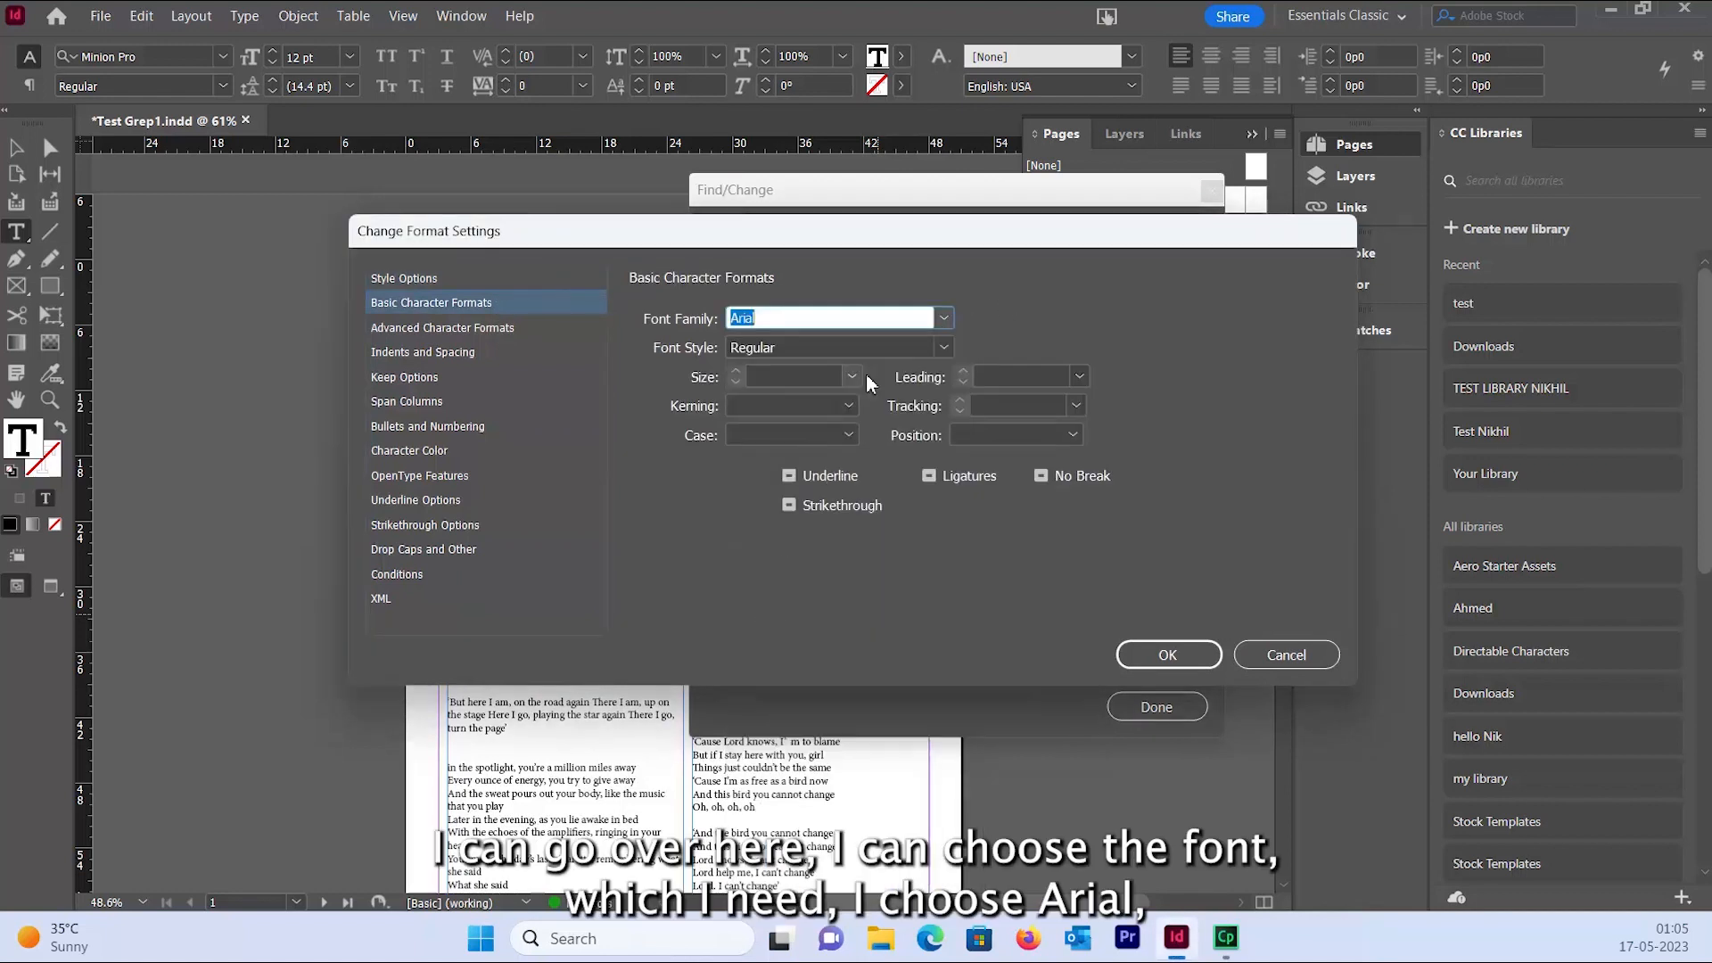
click(944, 347)
click(769, 496)
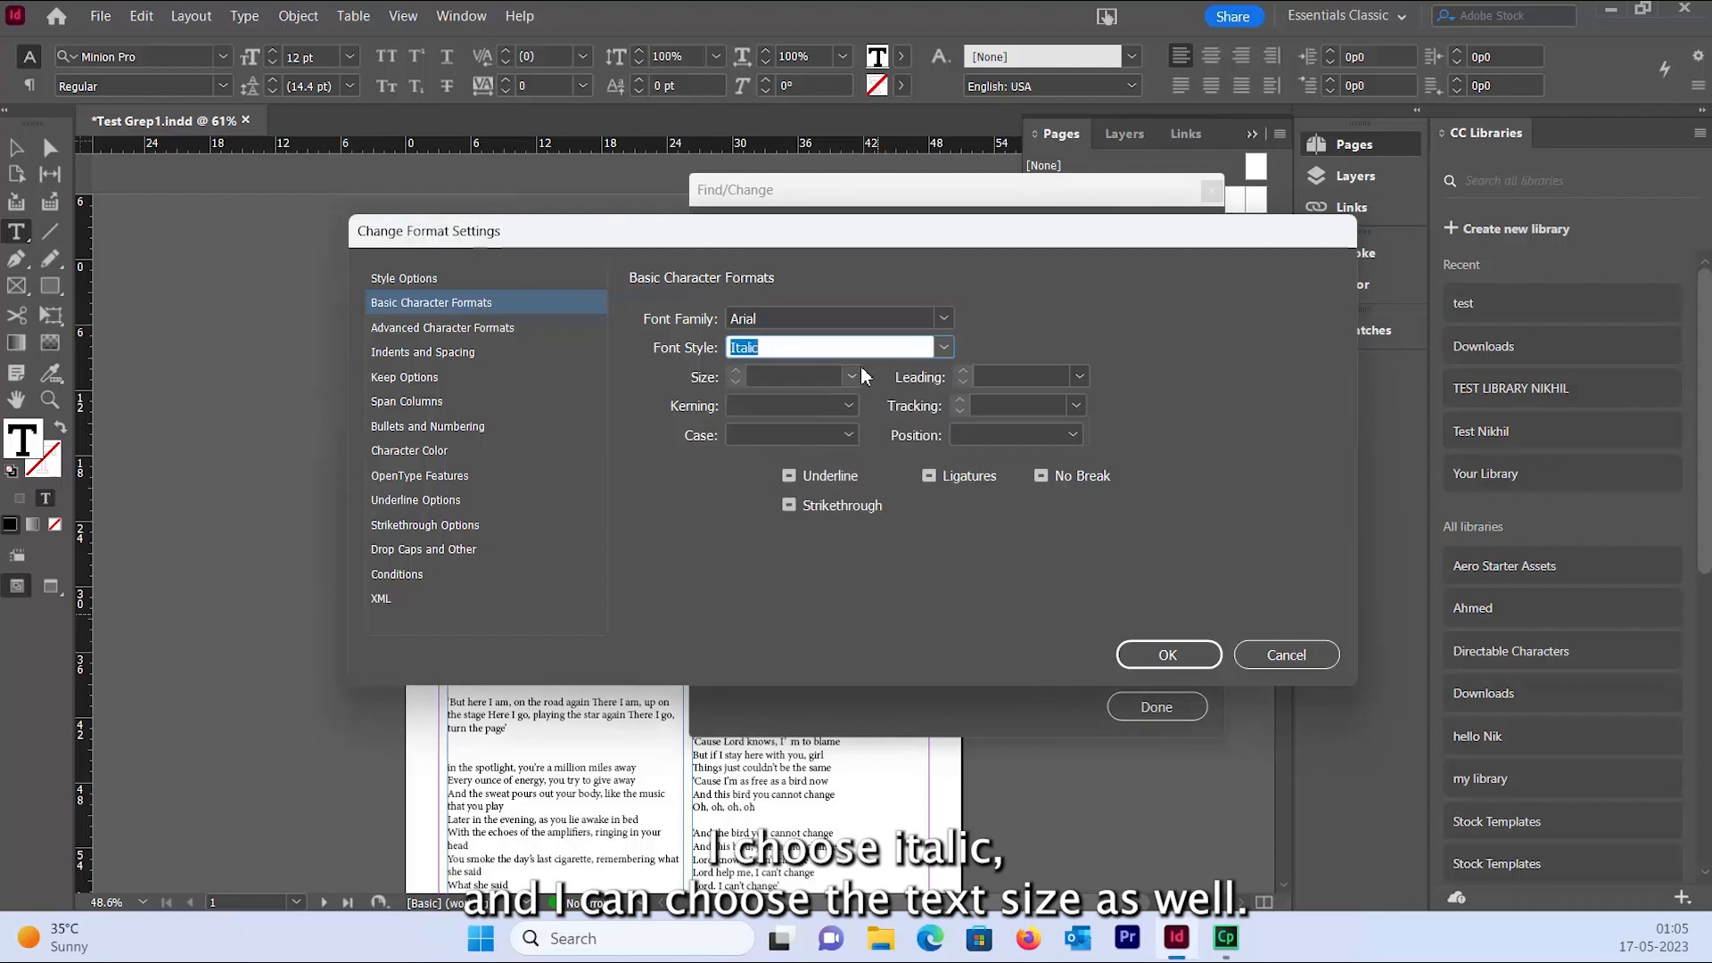
click(854, 377)
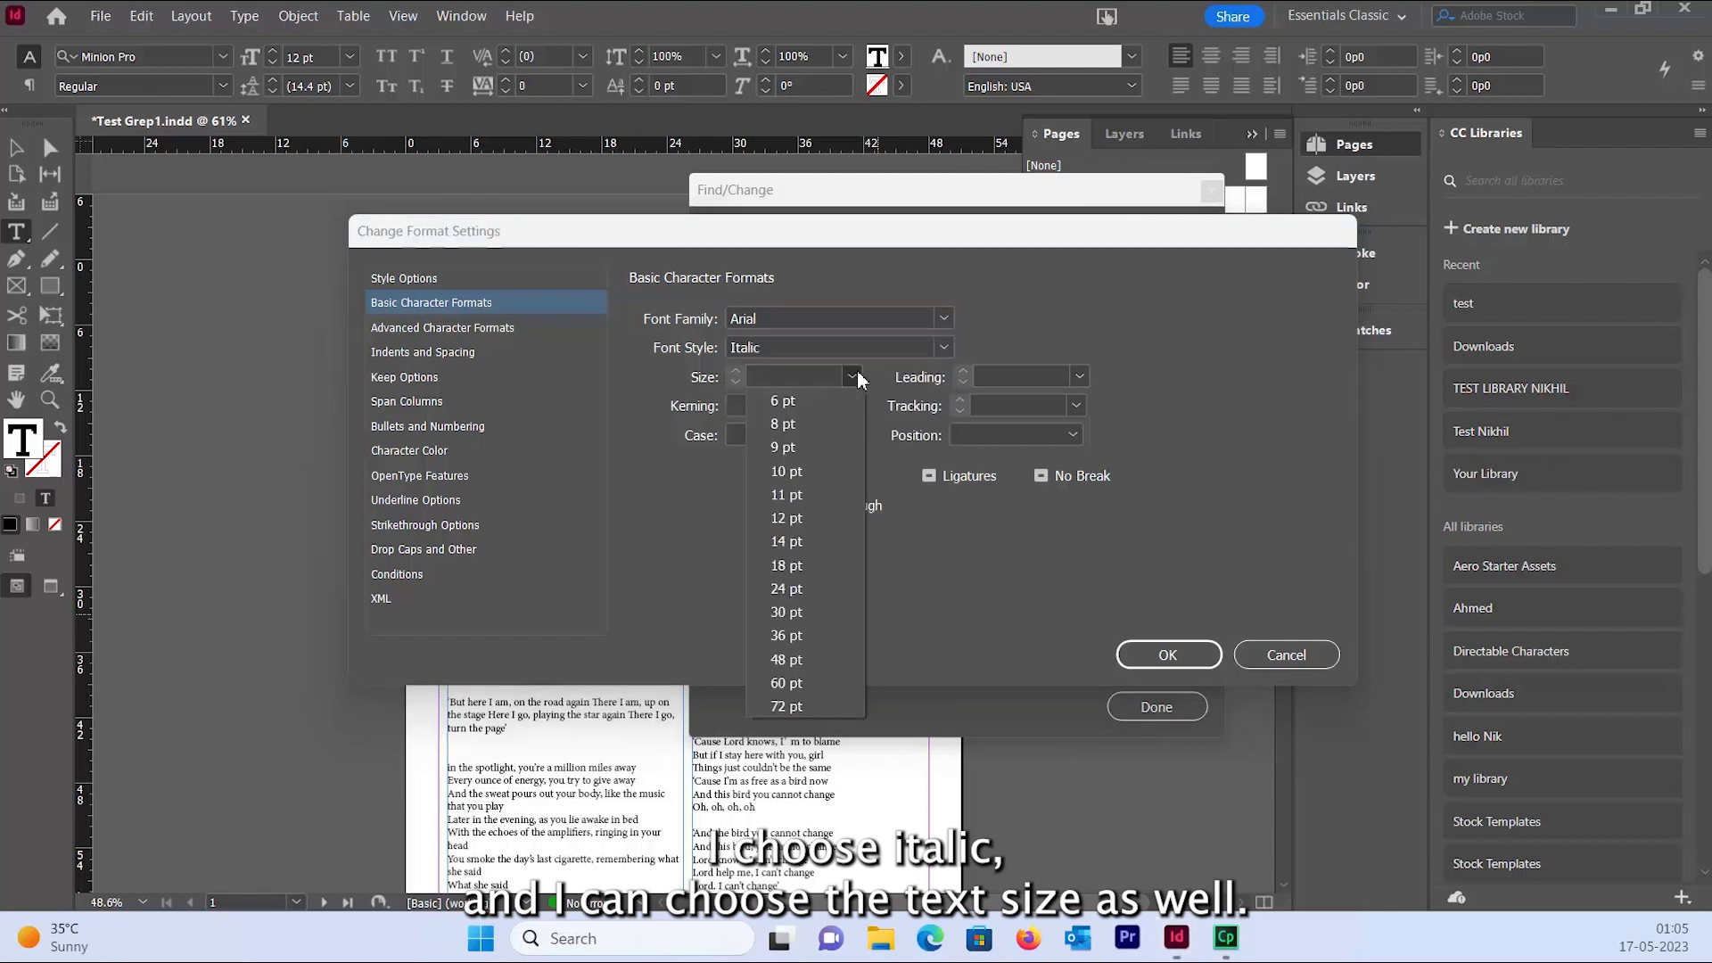
click(785, 517)
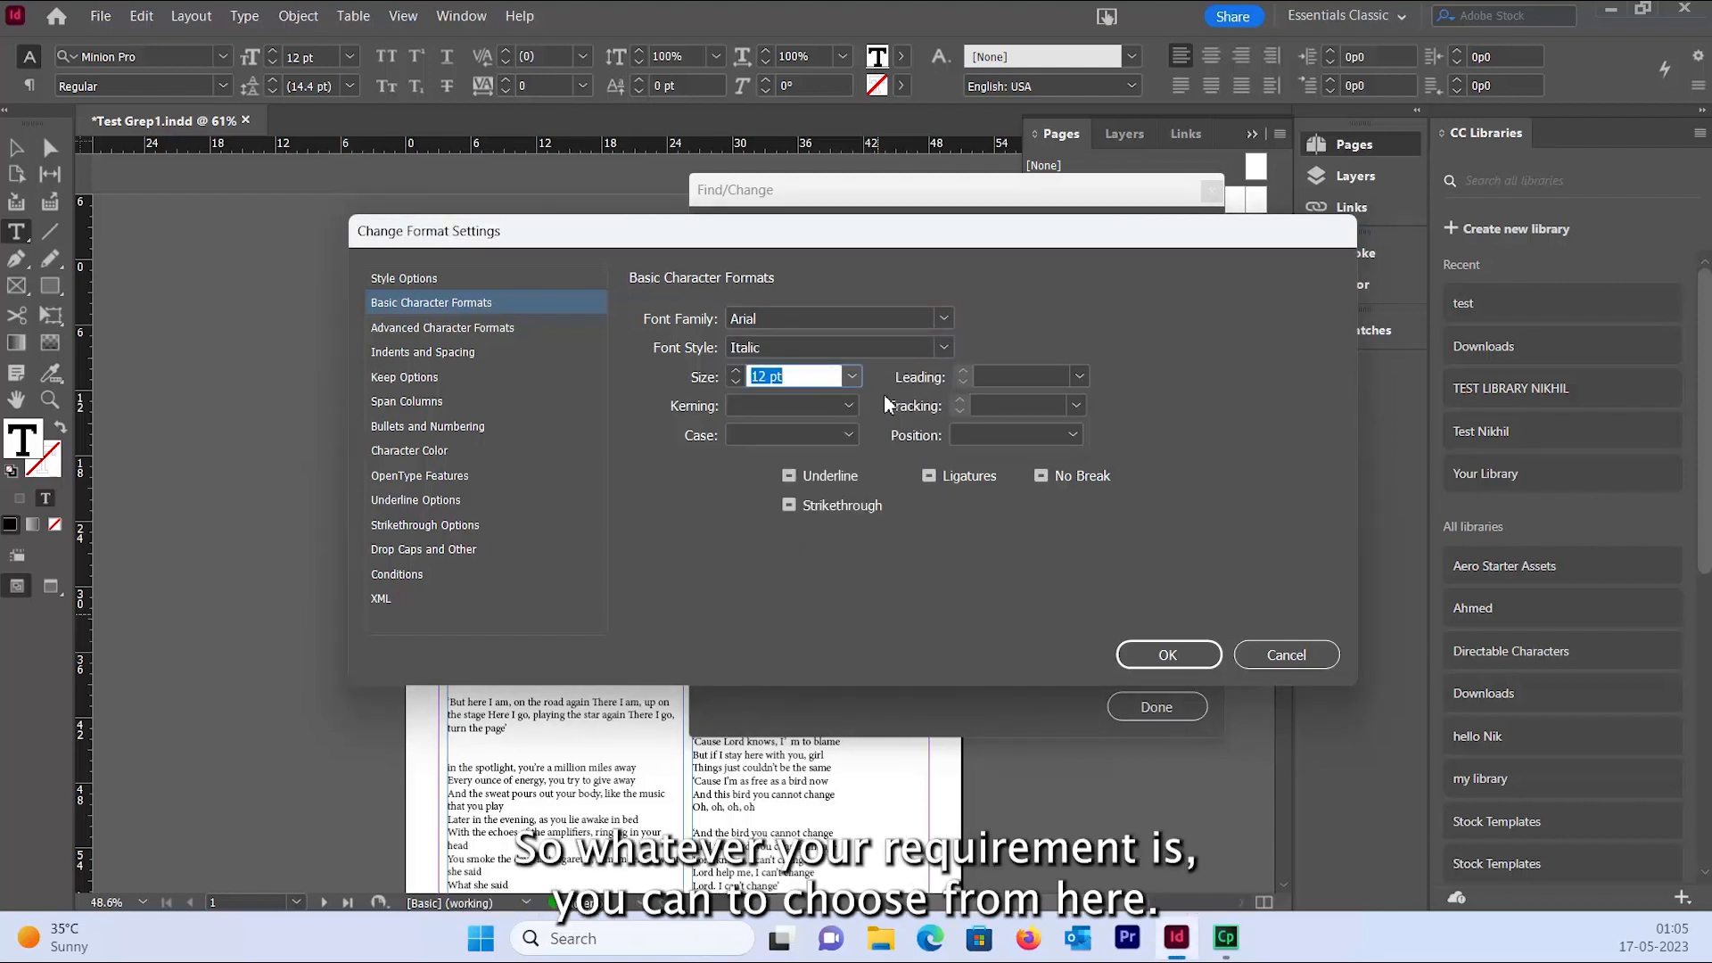
Step: Set the change format's paragraph alignment to Left Justify and apply the format settings
click(472, 330)
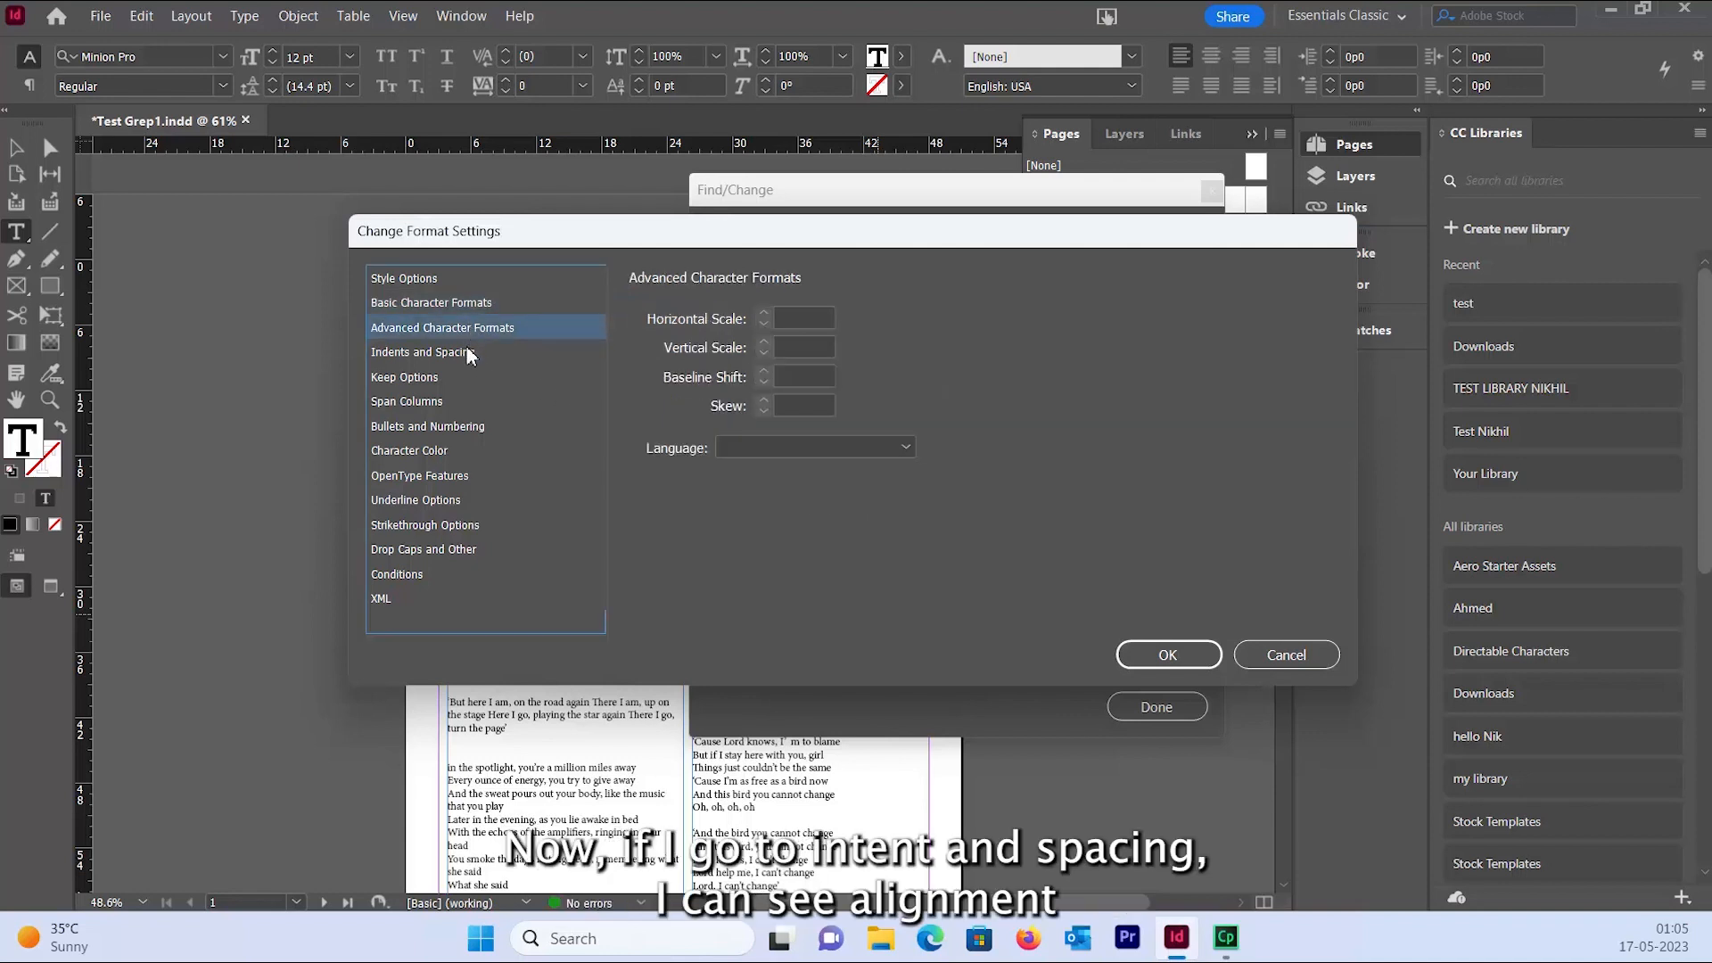
click(481, 354)
click(912, 318)
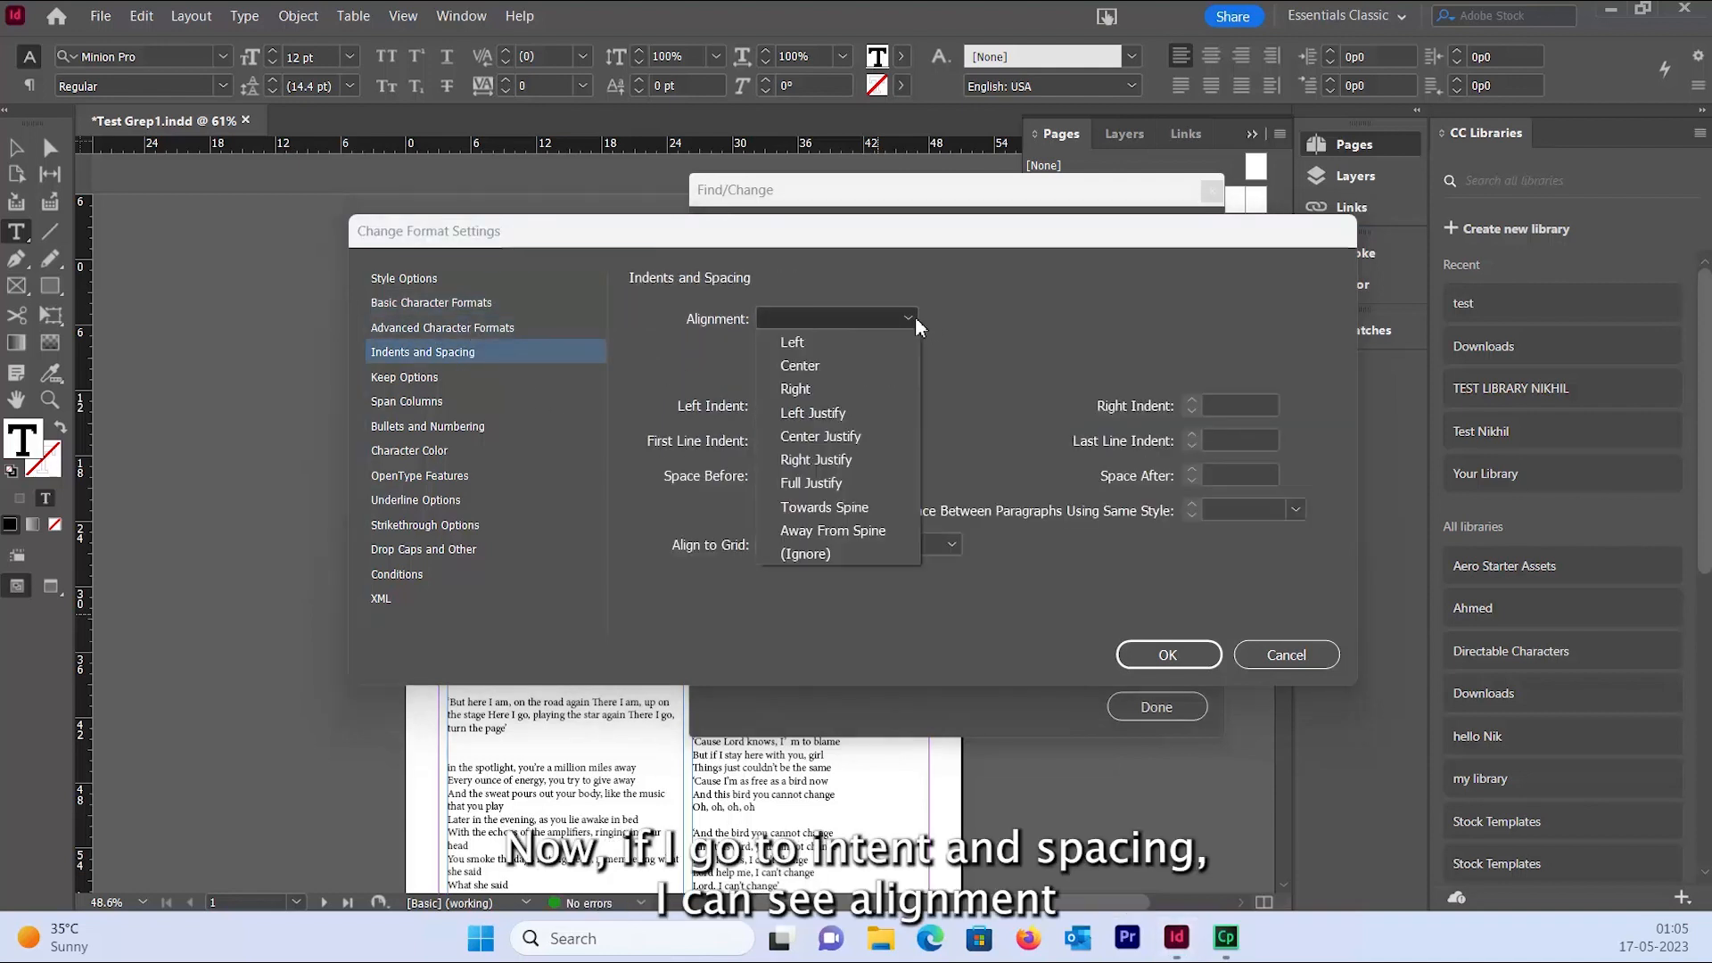
click(822, 413)
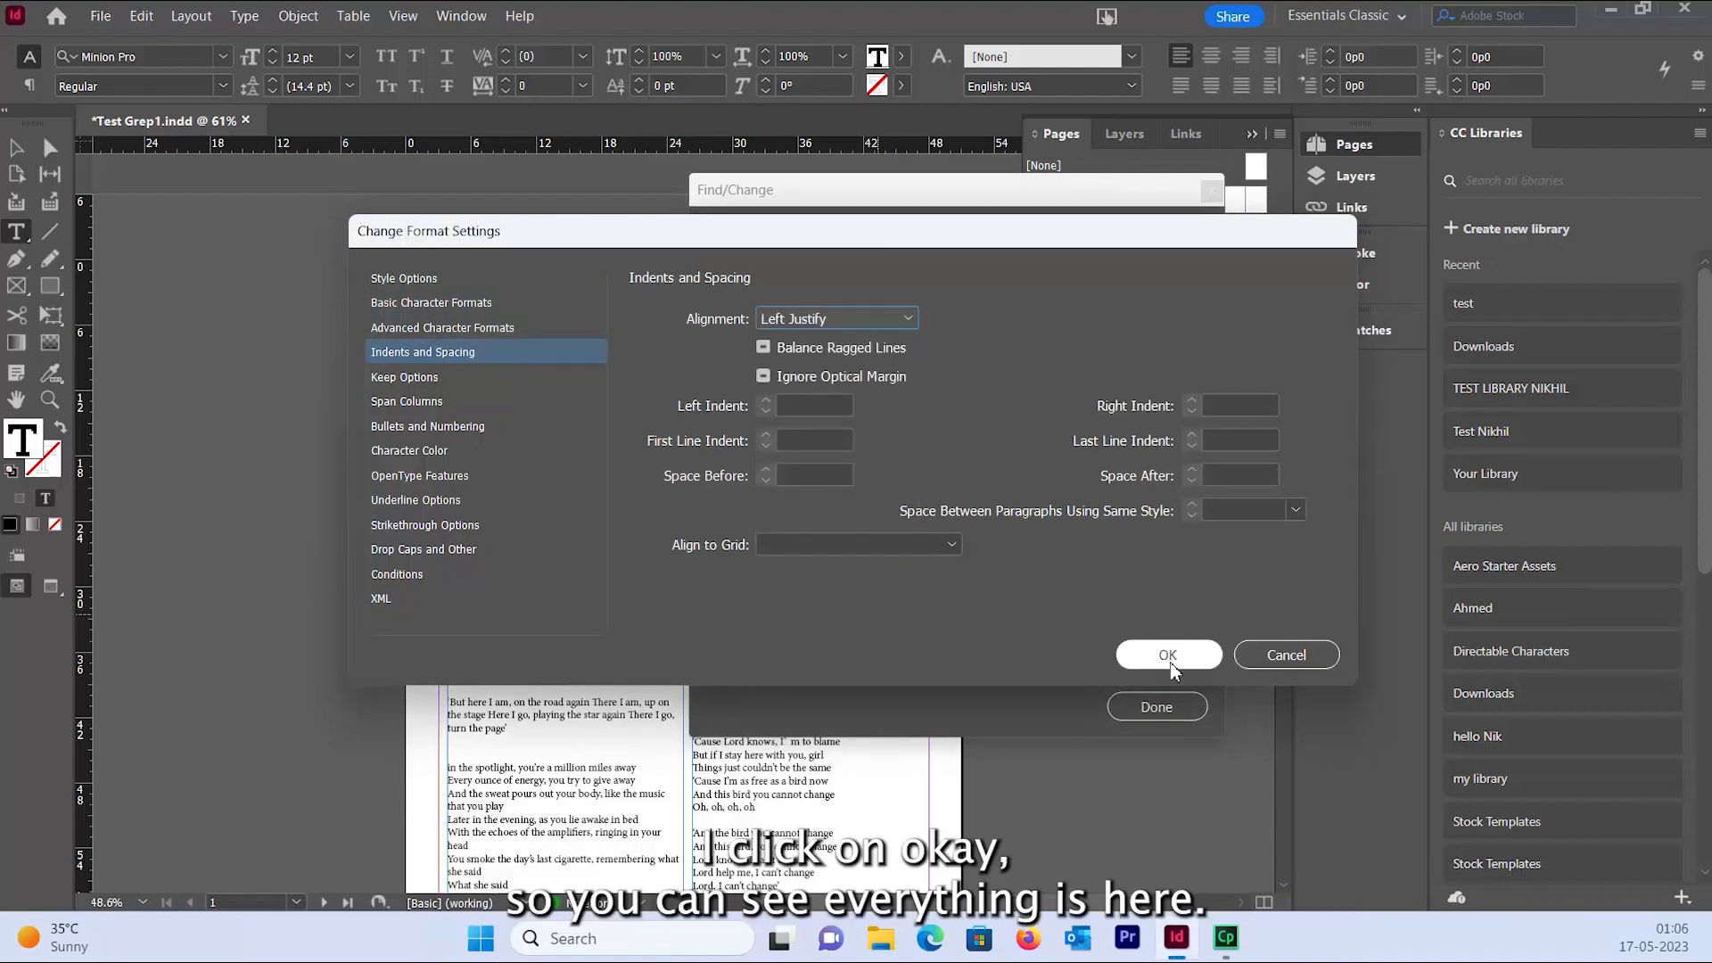
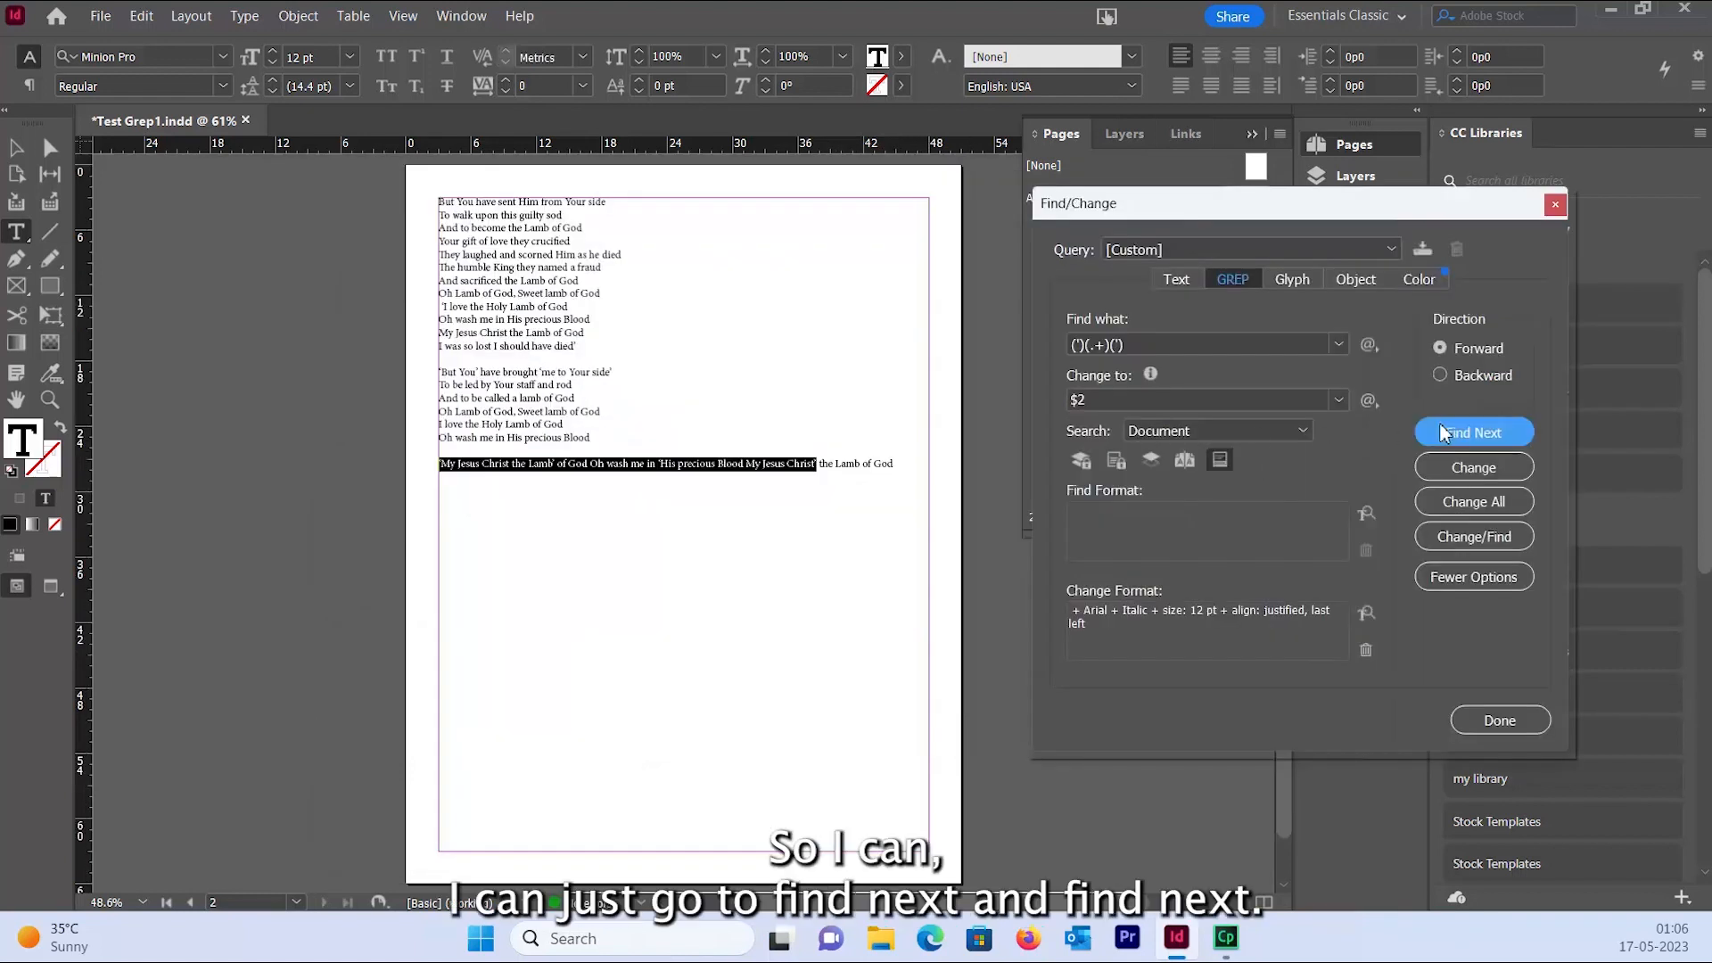
Step: Step through the GREP query's matches in the document to check which quoted text it picks up
click(1444, 432)
click(1444, 432)
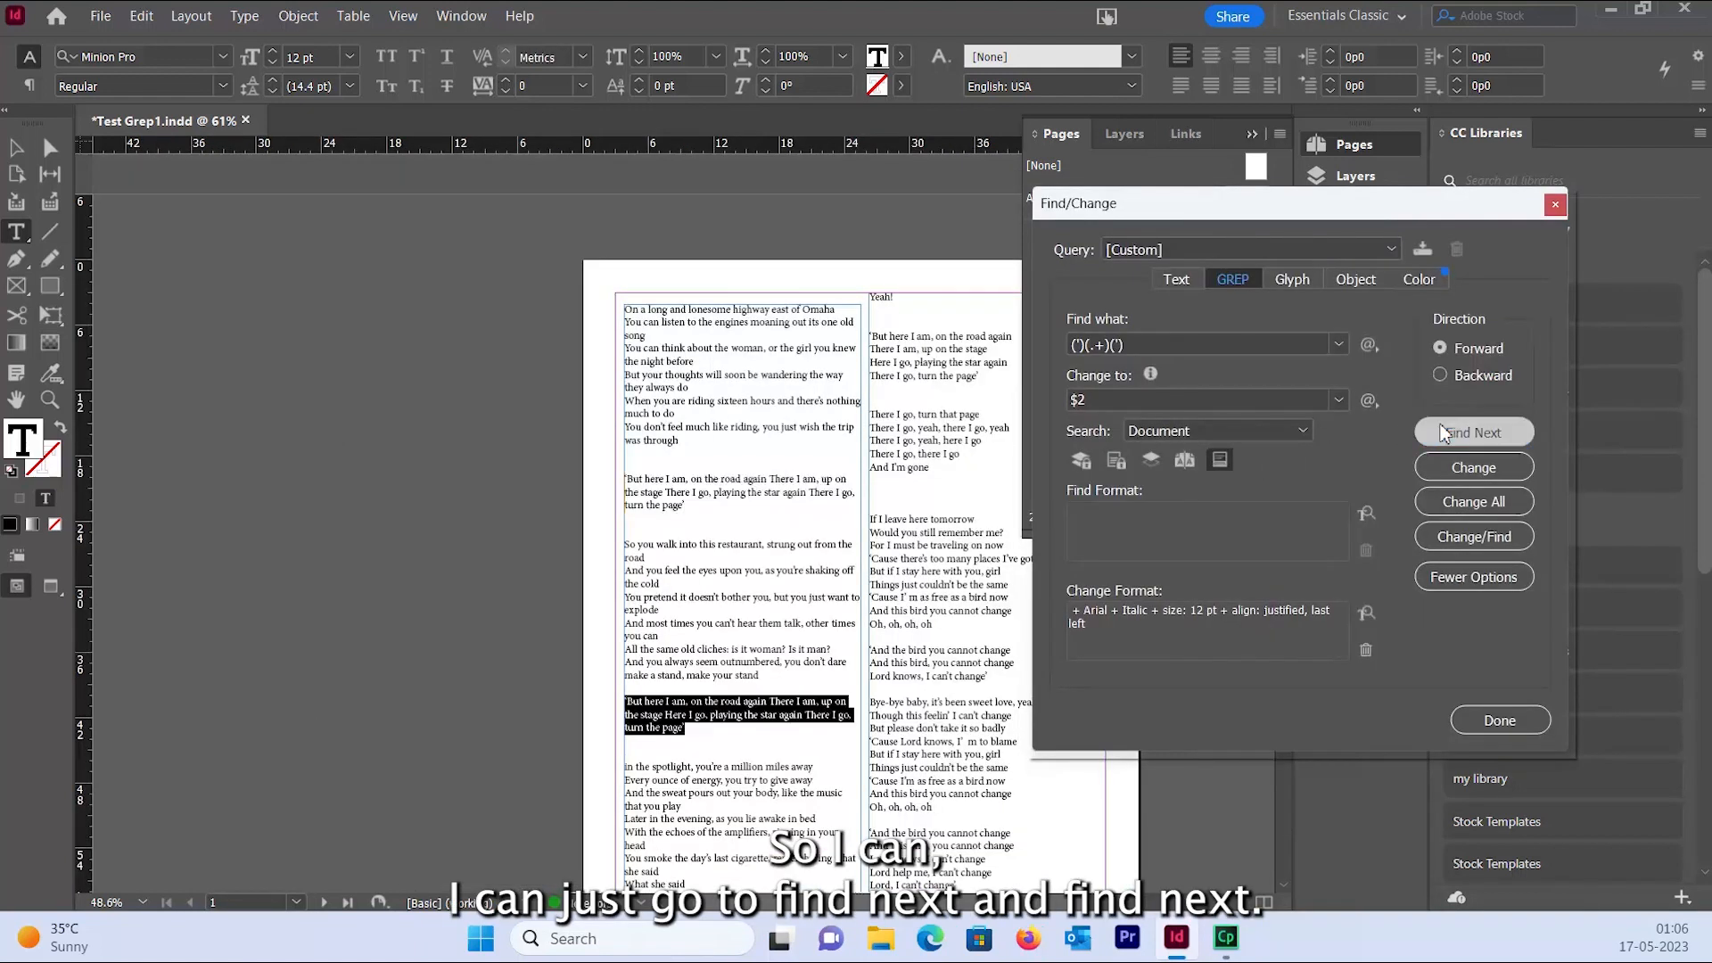
click(1444, 432)
click(1444, 432)
click(1444, 432)
click(1444, 432)
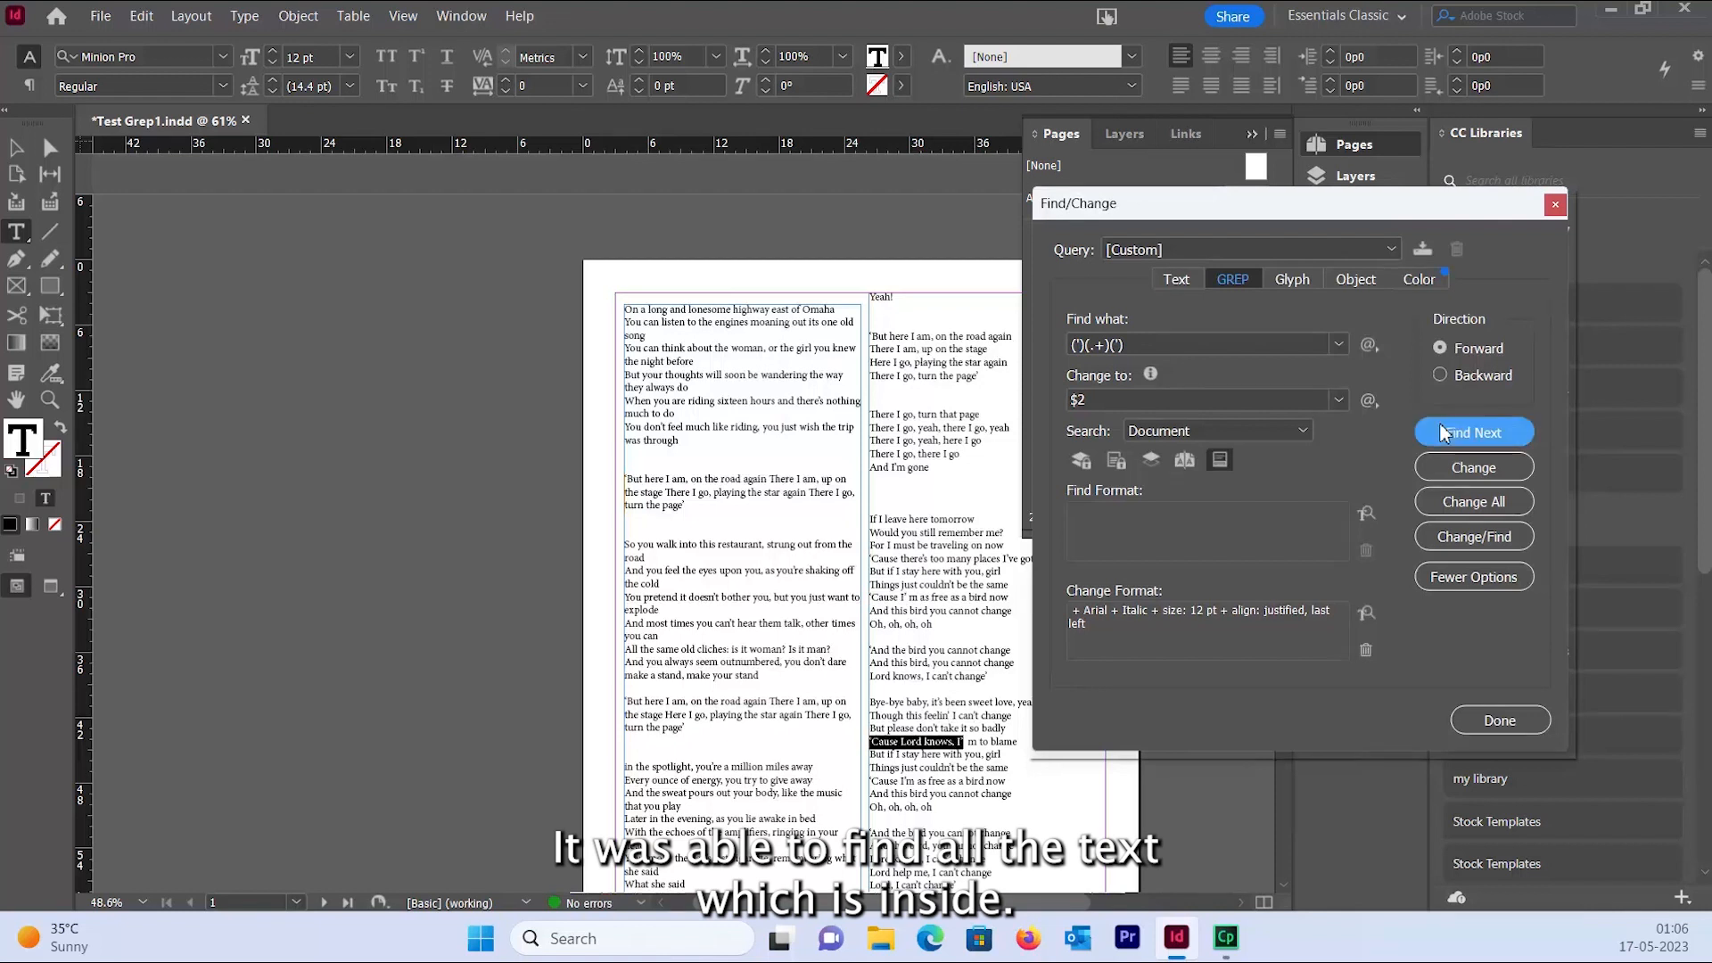
click(1444, 432)
click(1441, 433)
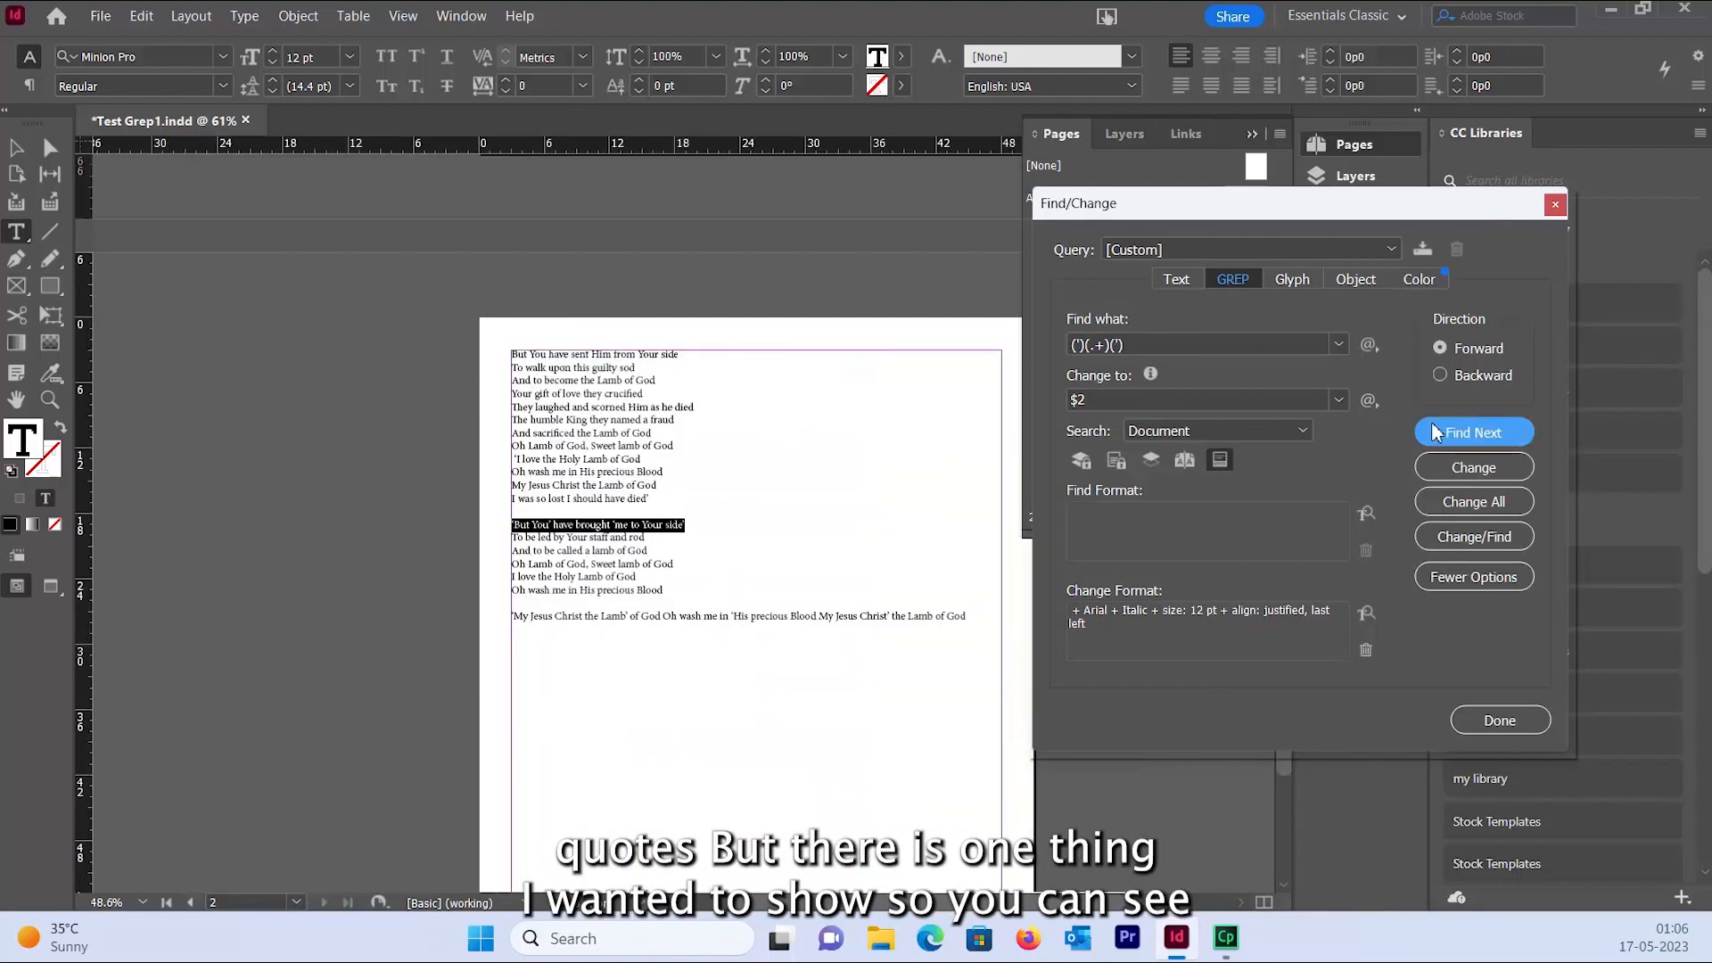
Step: Examine the separate quoted phrases in the line beginning 'But You' have brought on page 2
click(557, 526)
drag(551, 527, 511, 526)
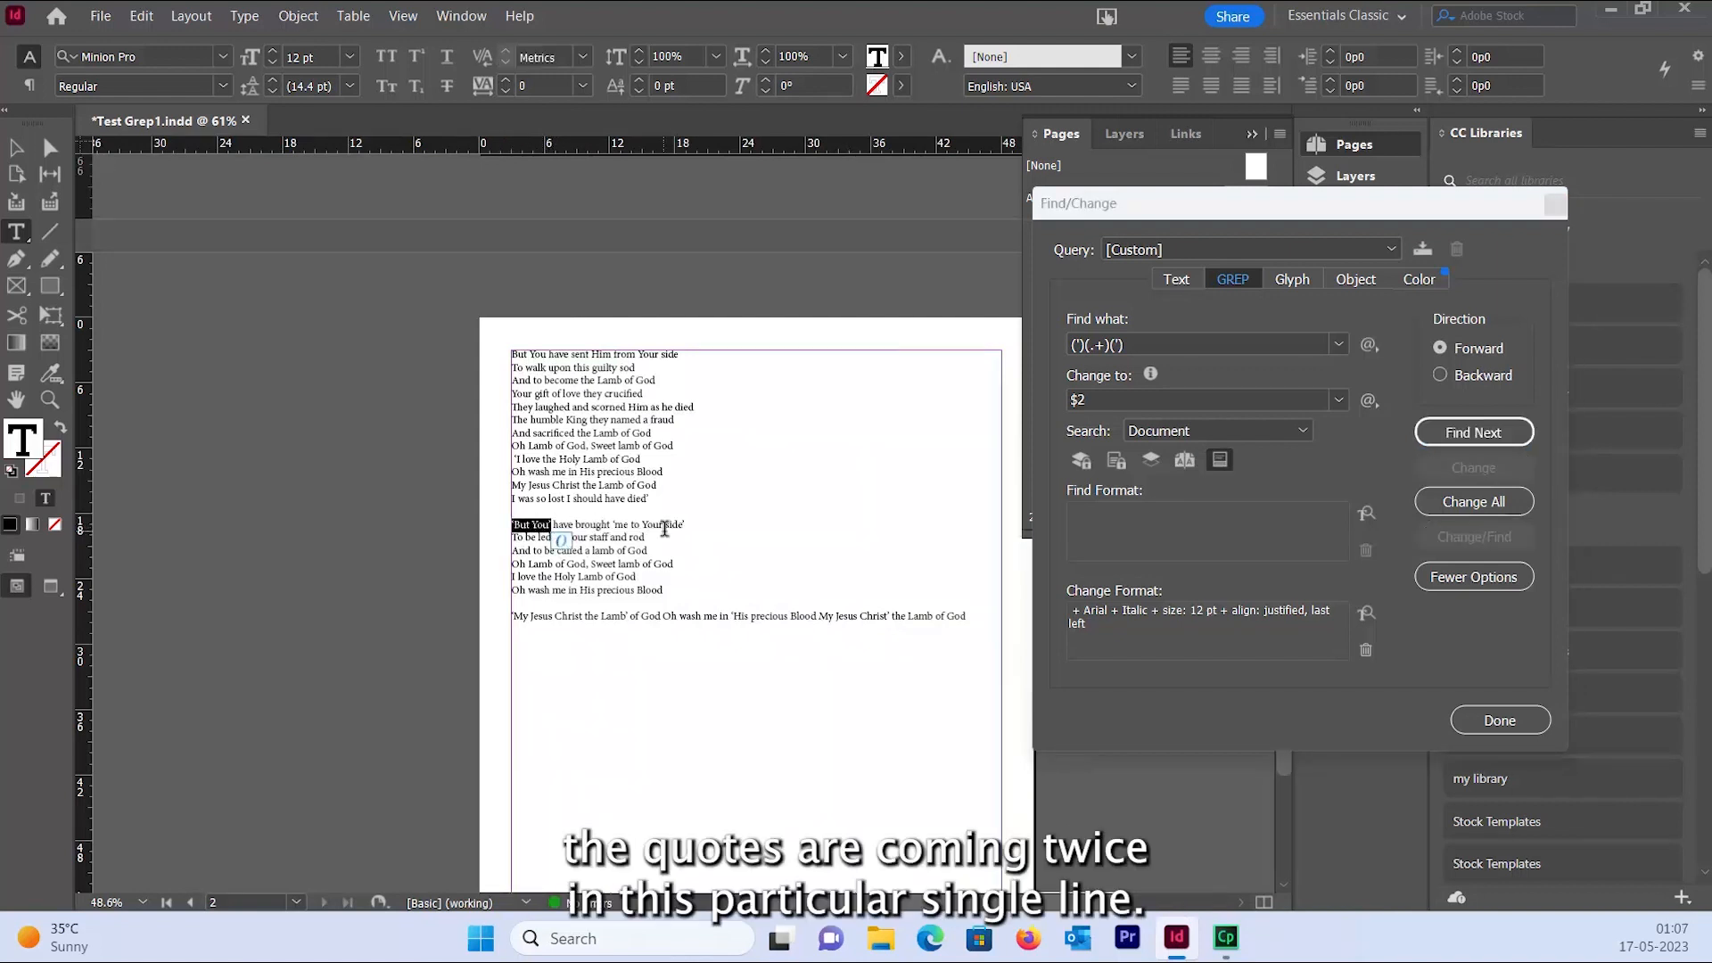
shift+click(613, 525)
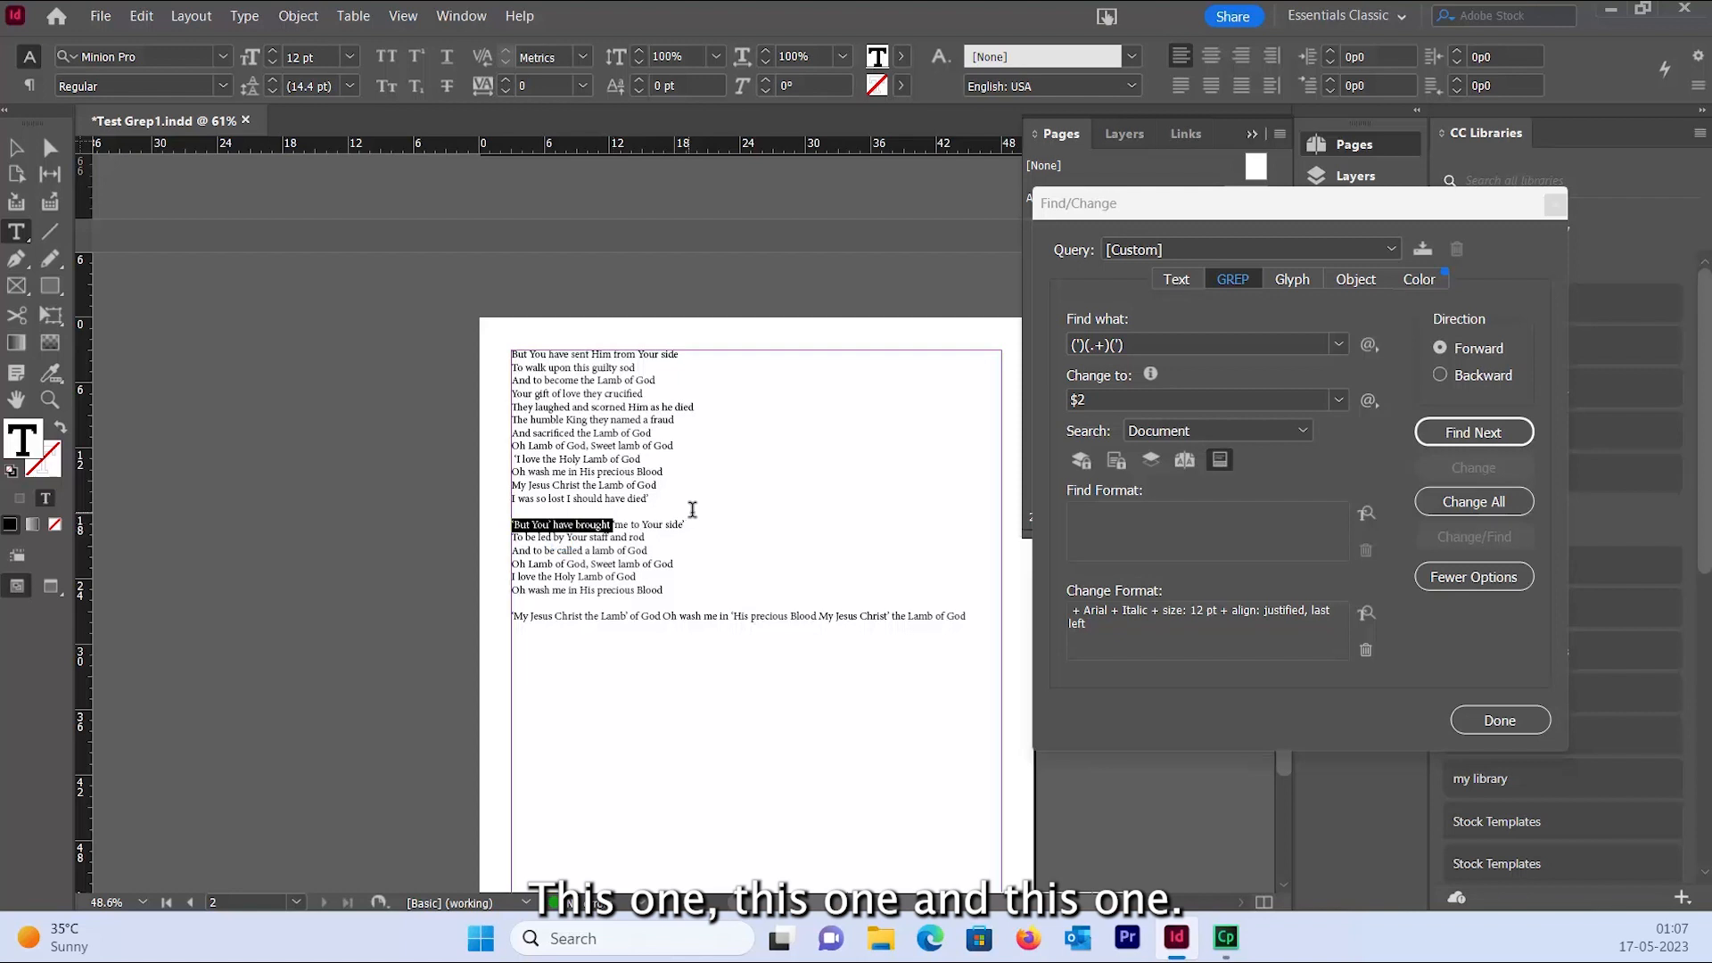
click(769, 533)
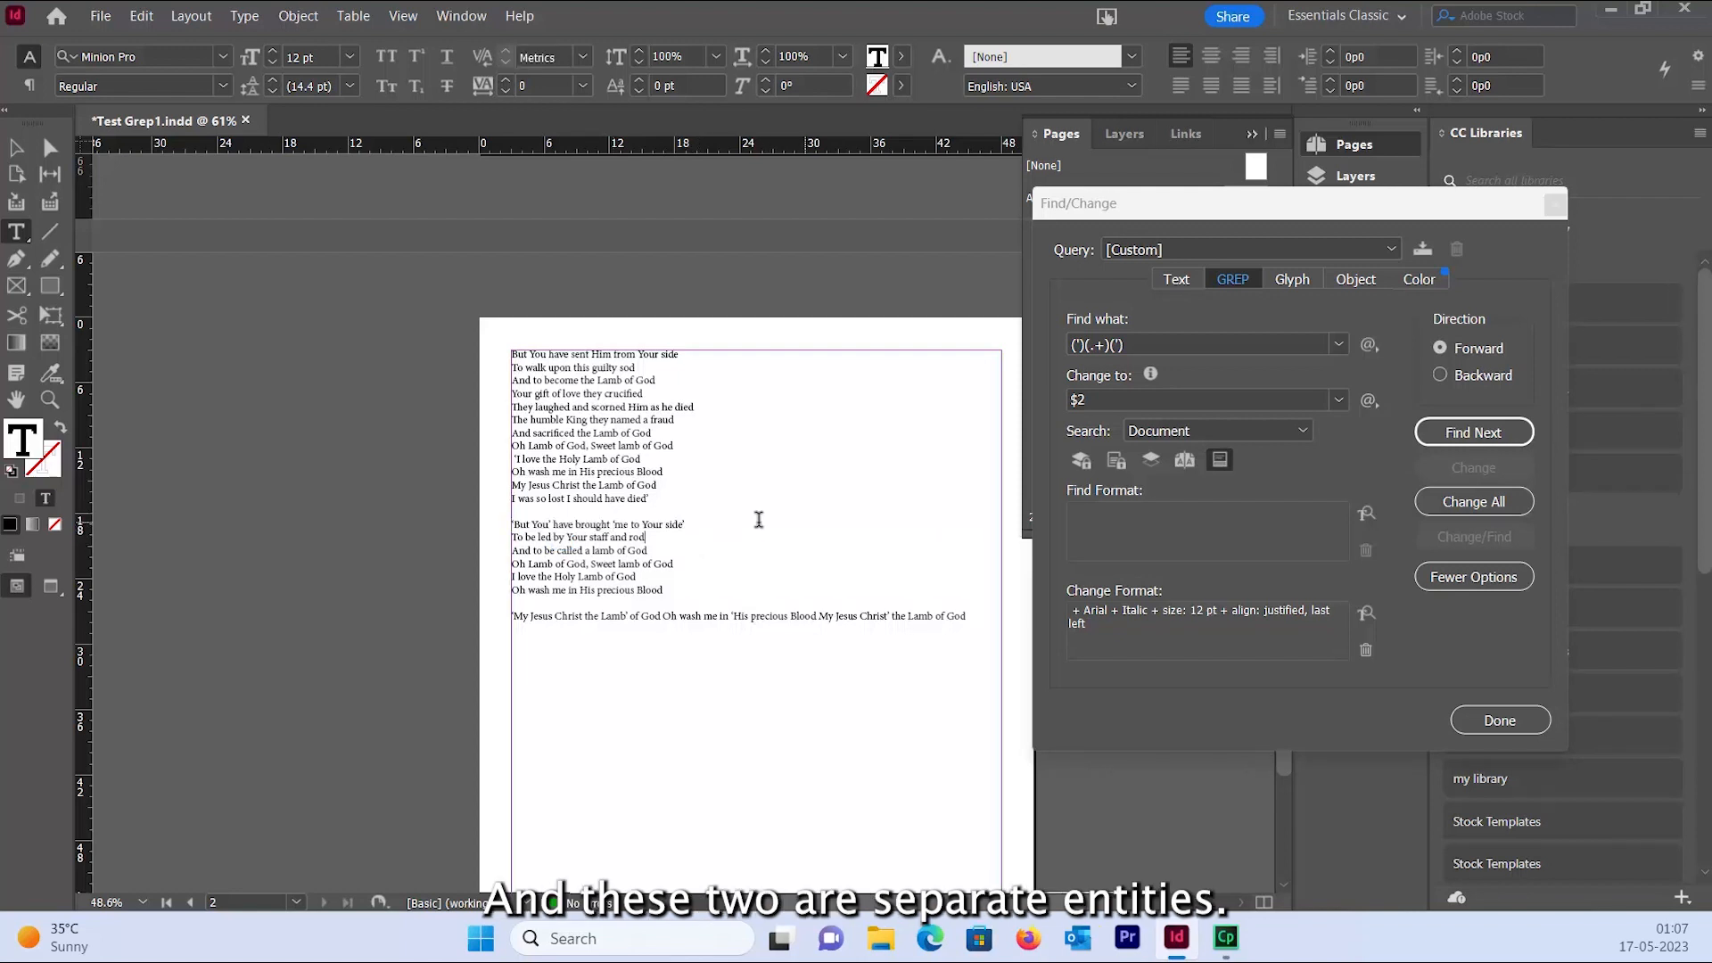
Step: Find the next match from above the 'But You' line, and change the GREP search pattern to (')(.+?)(')
click(594, 497)
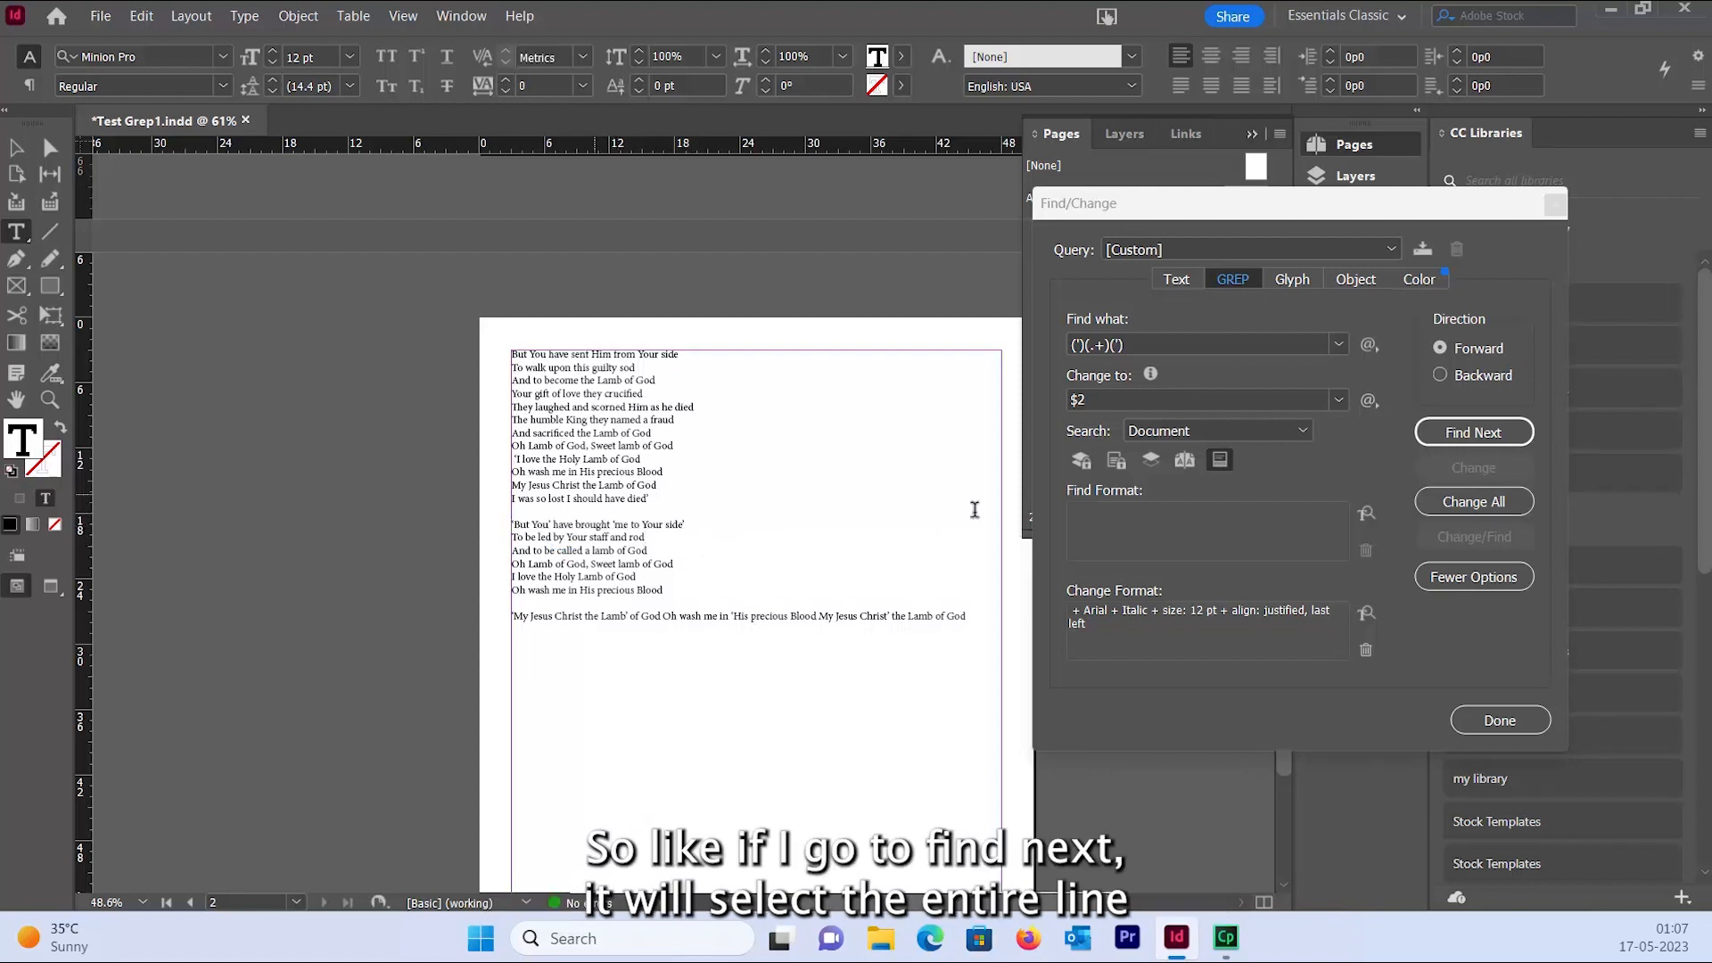
click(1488, 433)
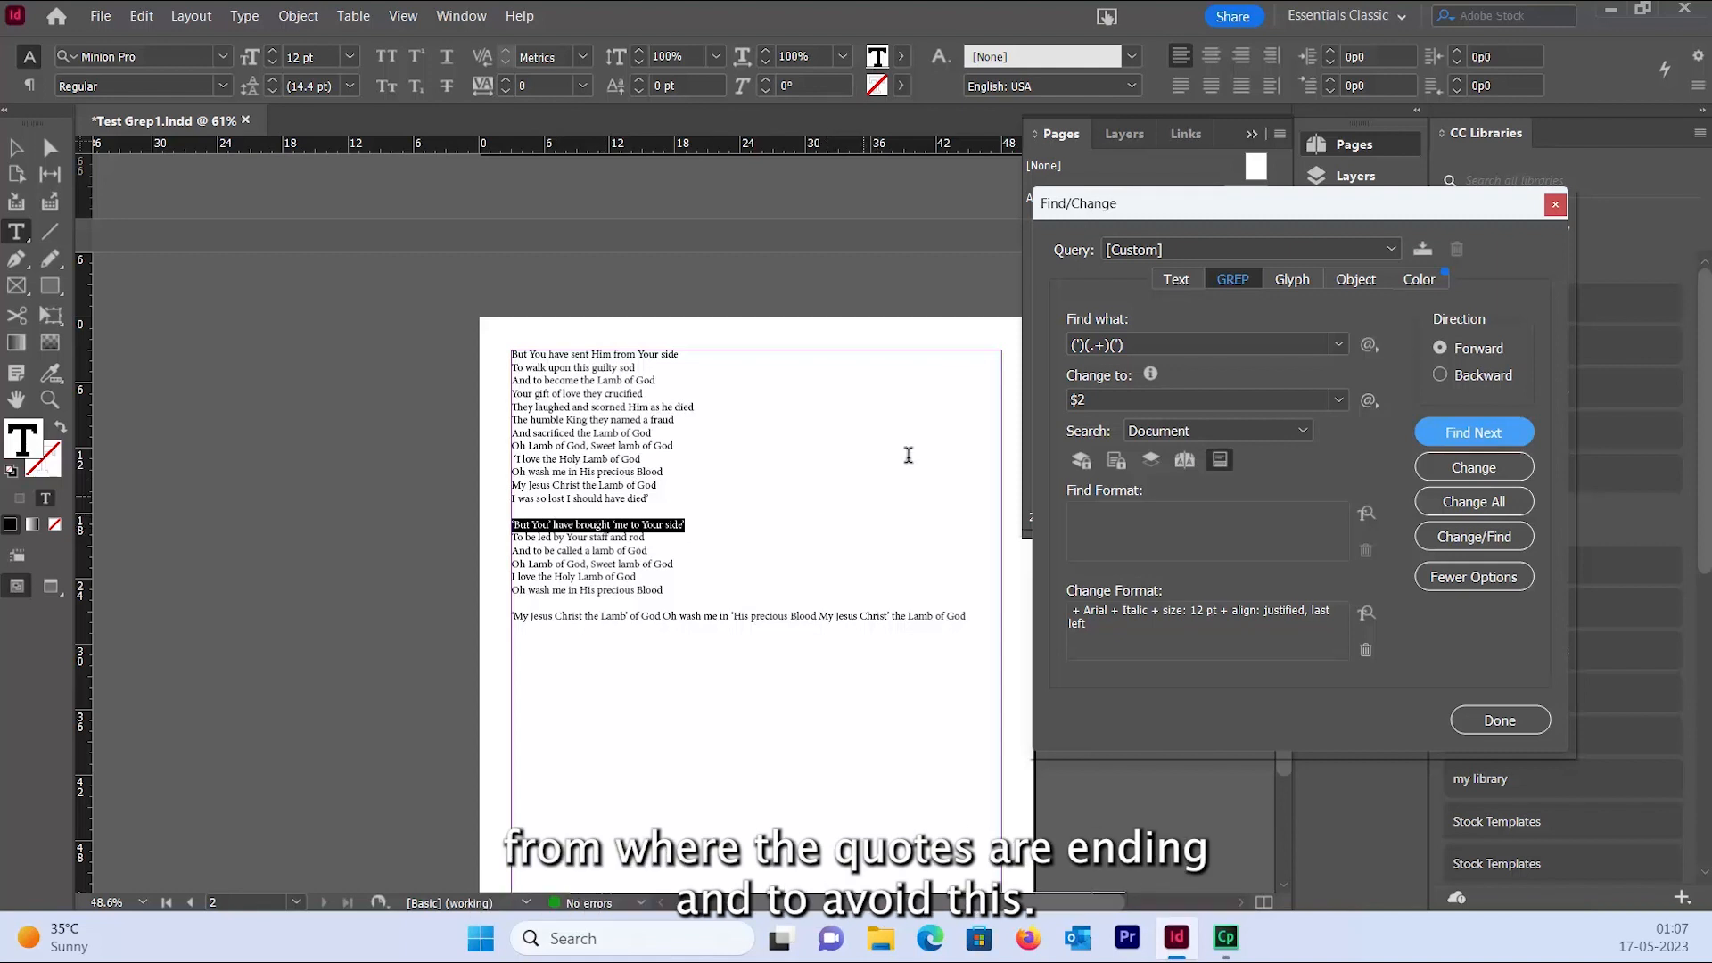
click(1101, 347)
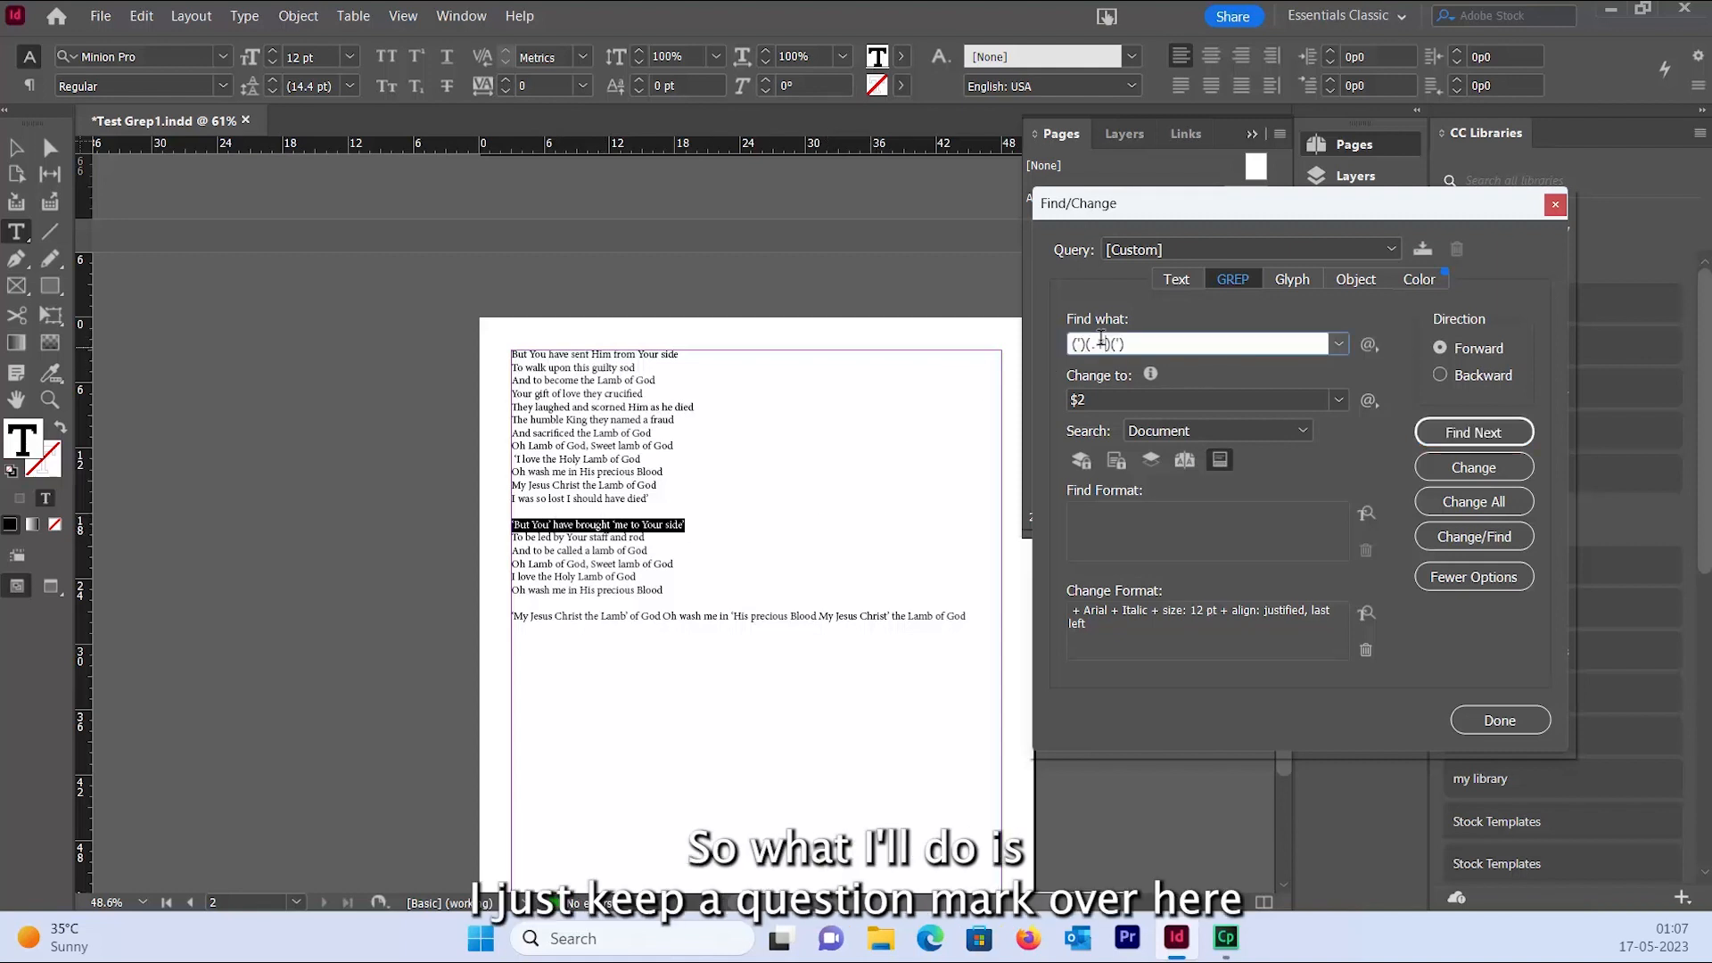
text(?)
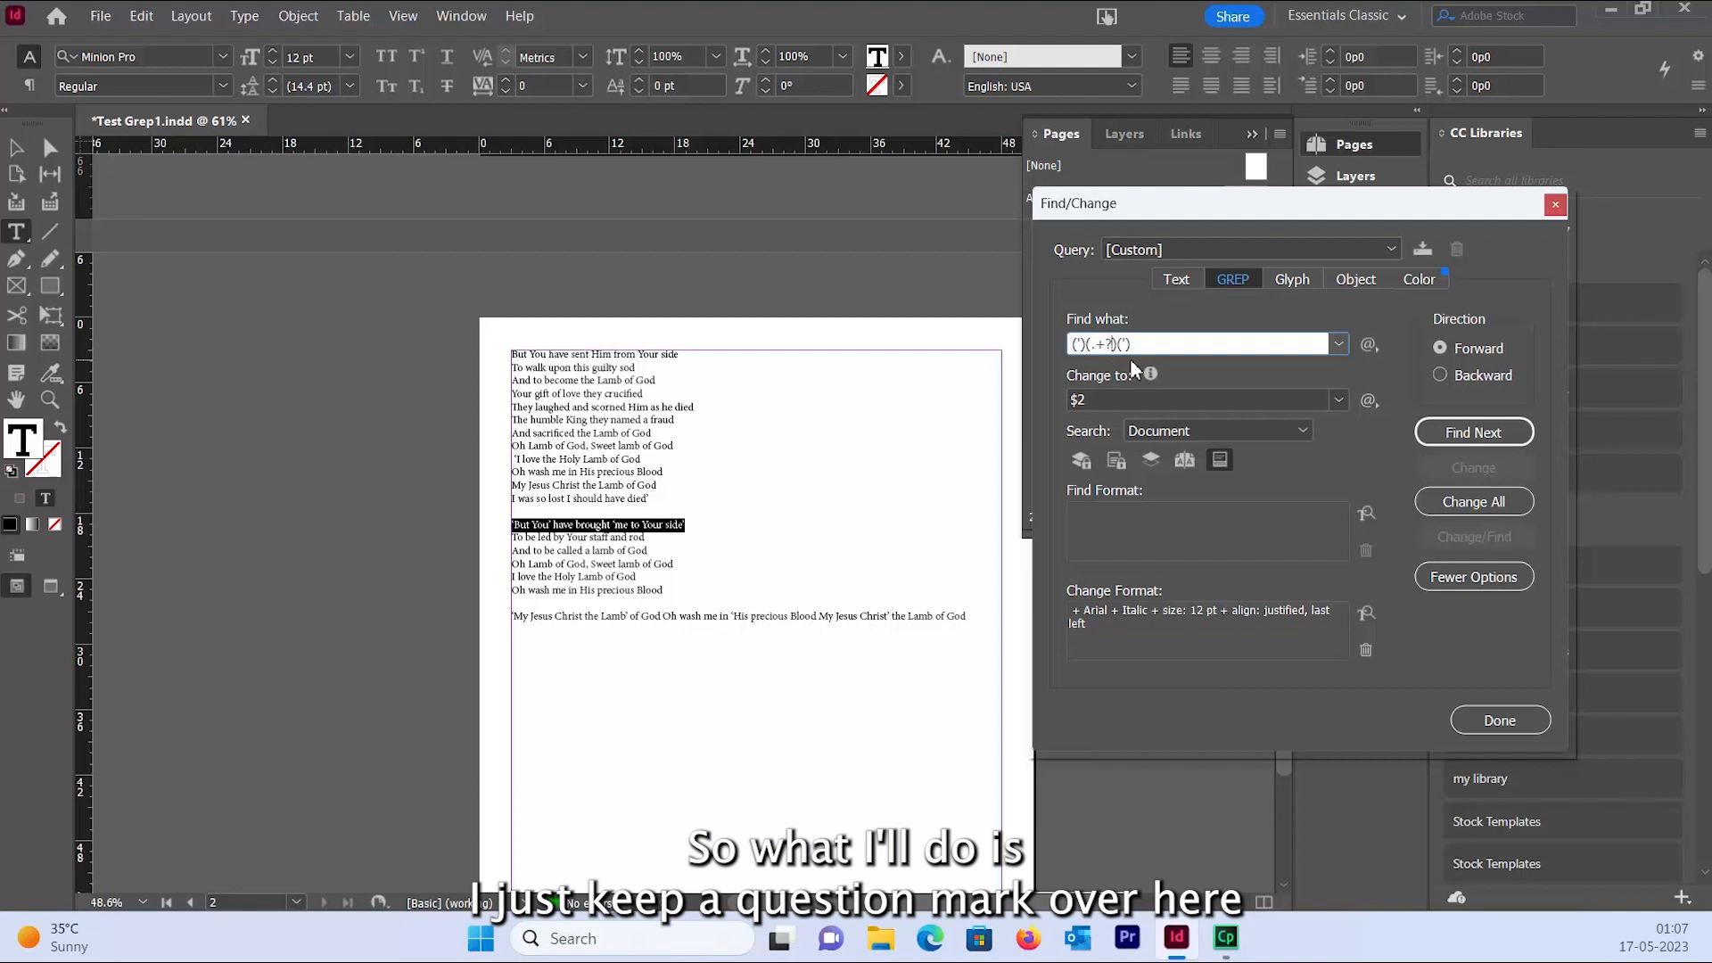
Step: Check the revised pattern by stepping through the quoted phrases in the 'But You' have brought line
click(551, 519)
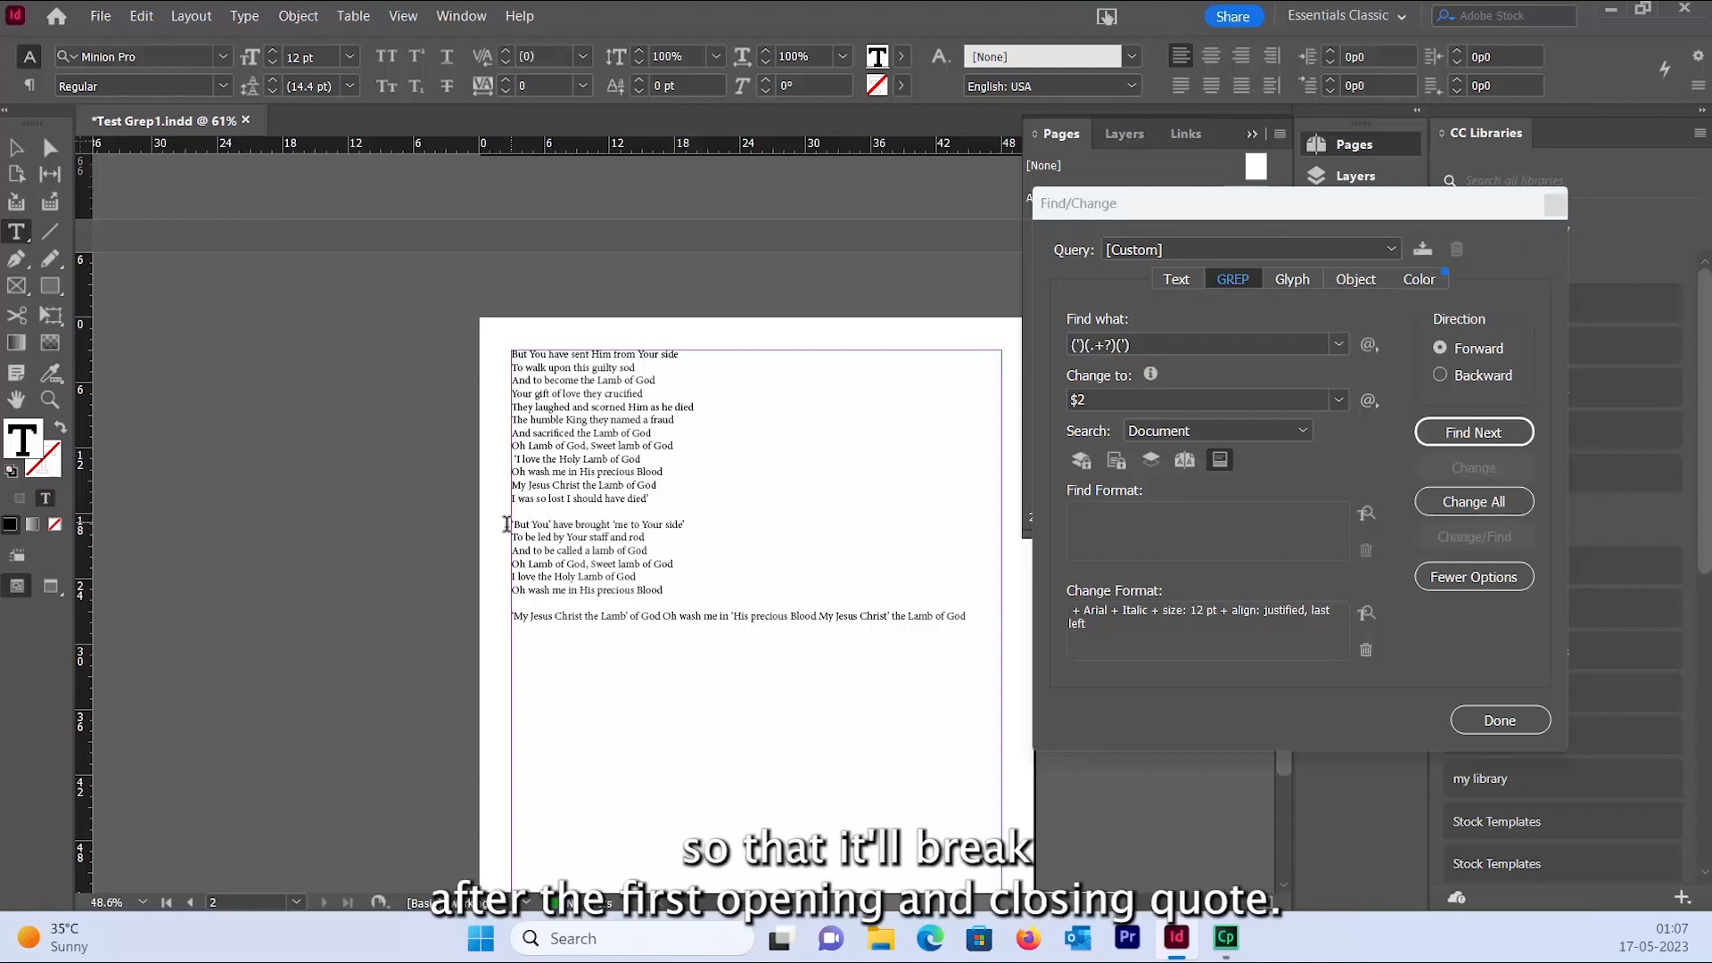
click(549, 496)
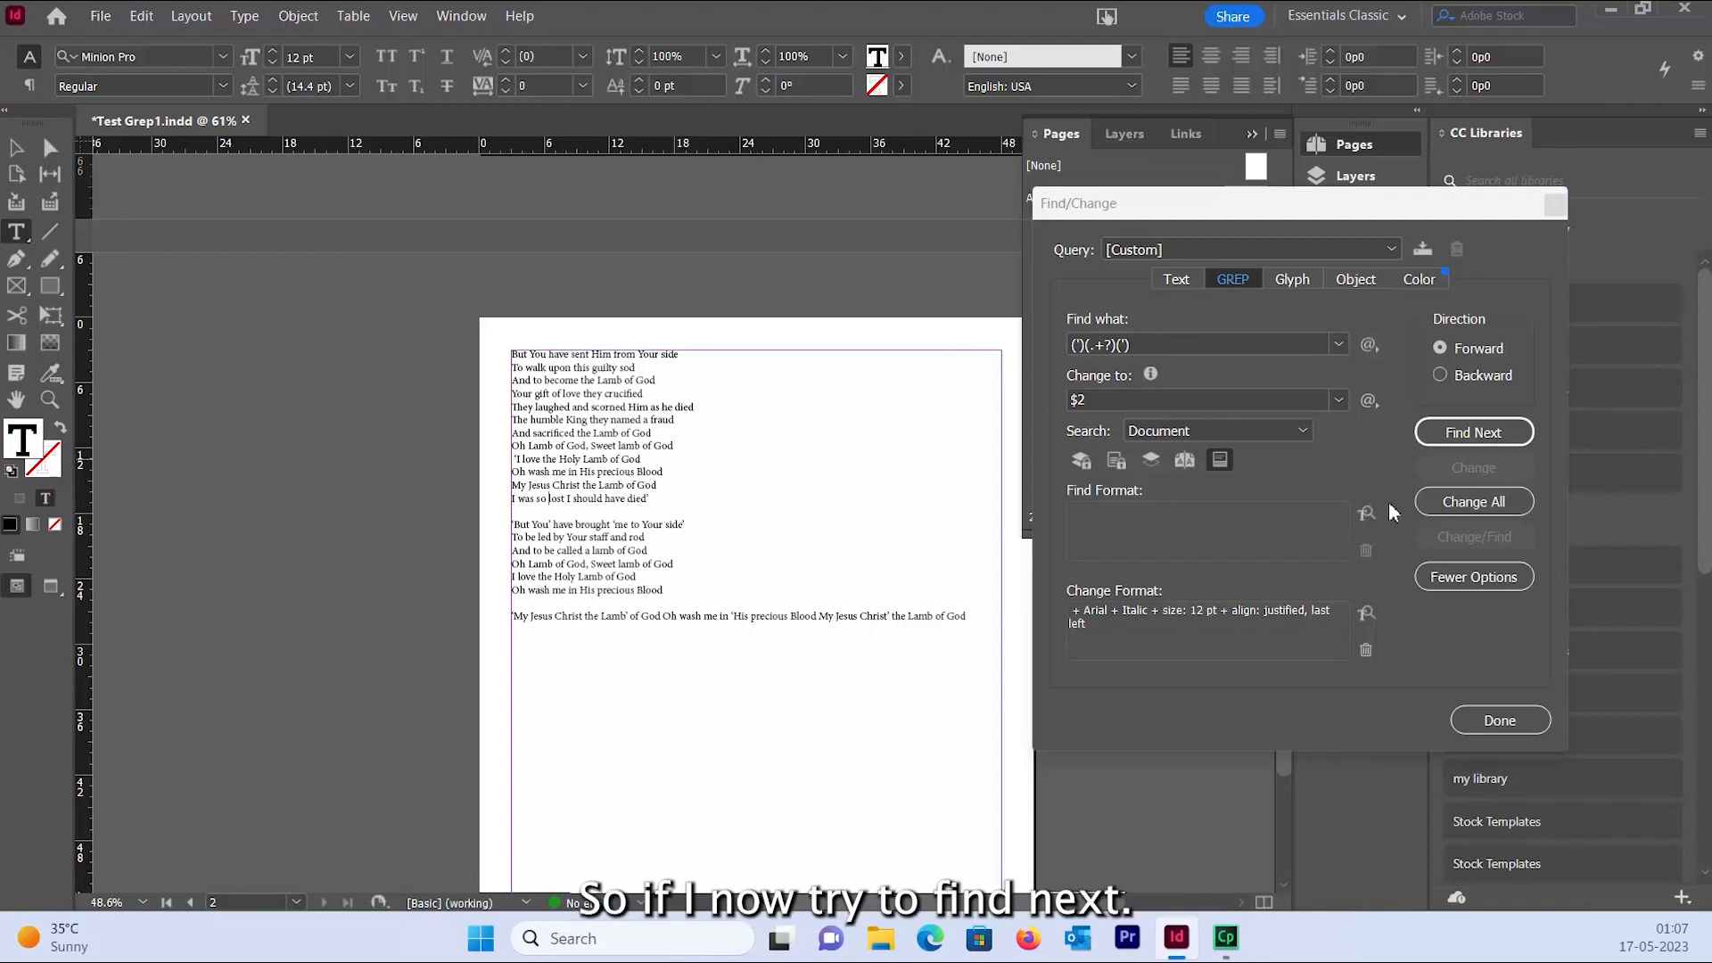
click(1489, 439)
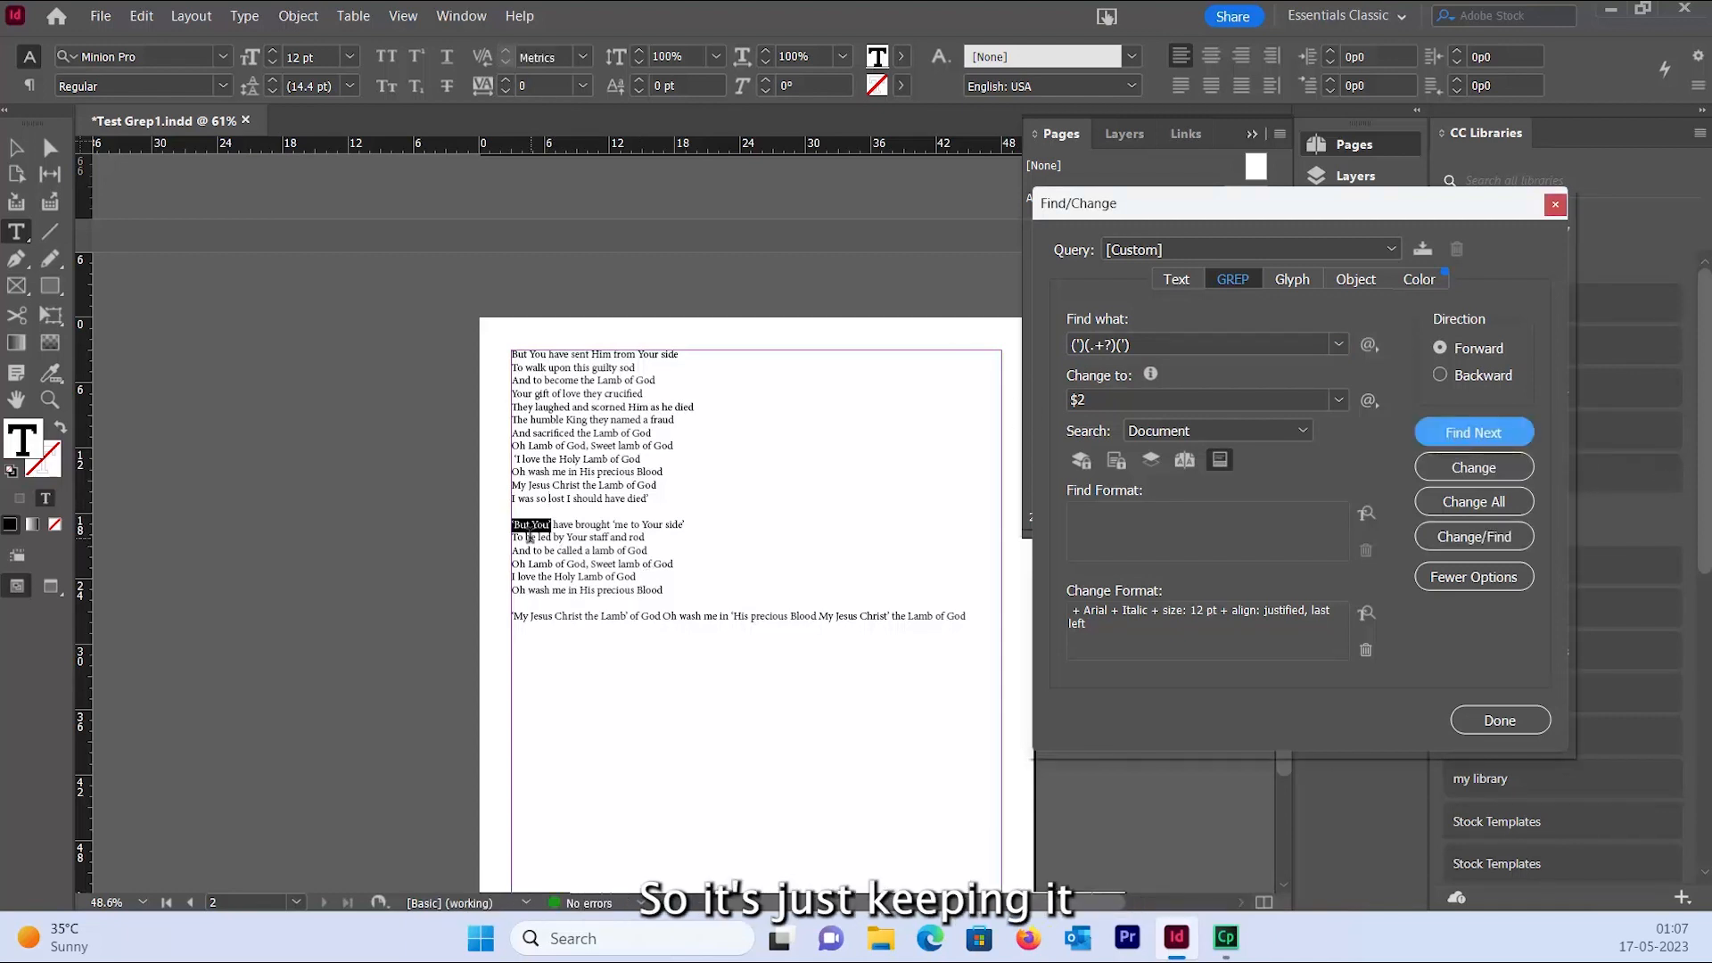
click(1461, 433)
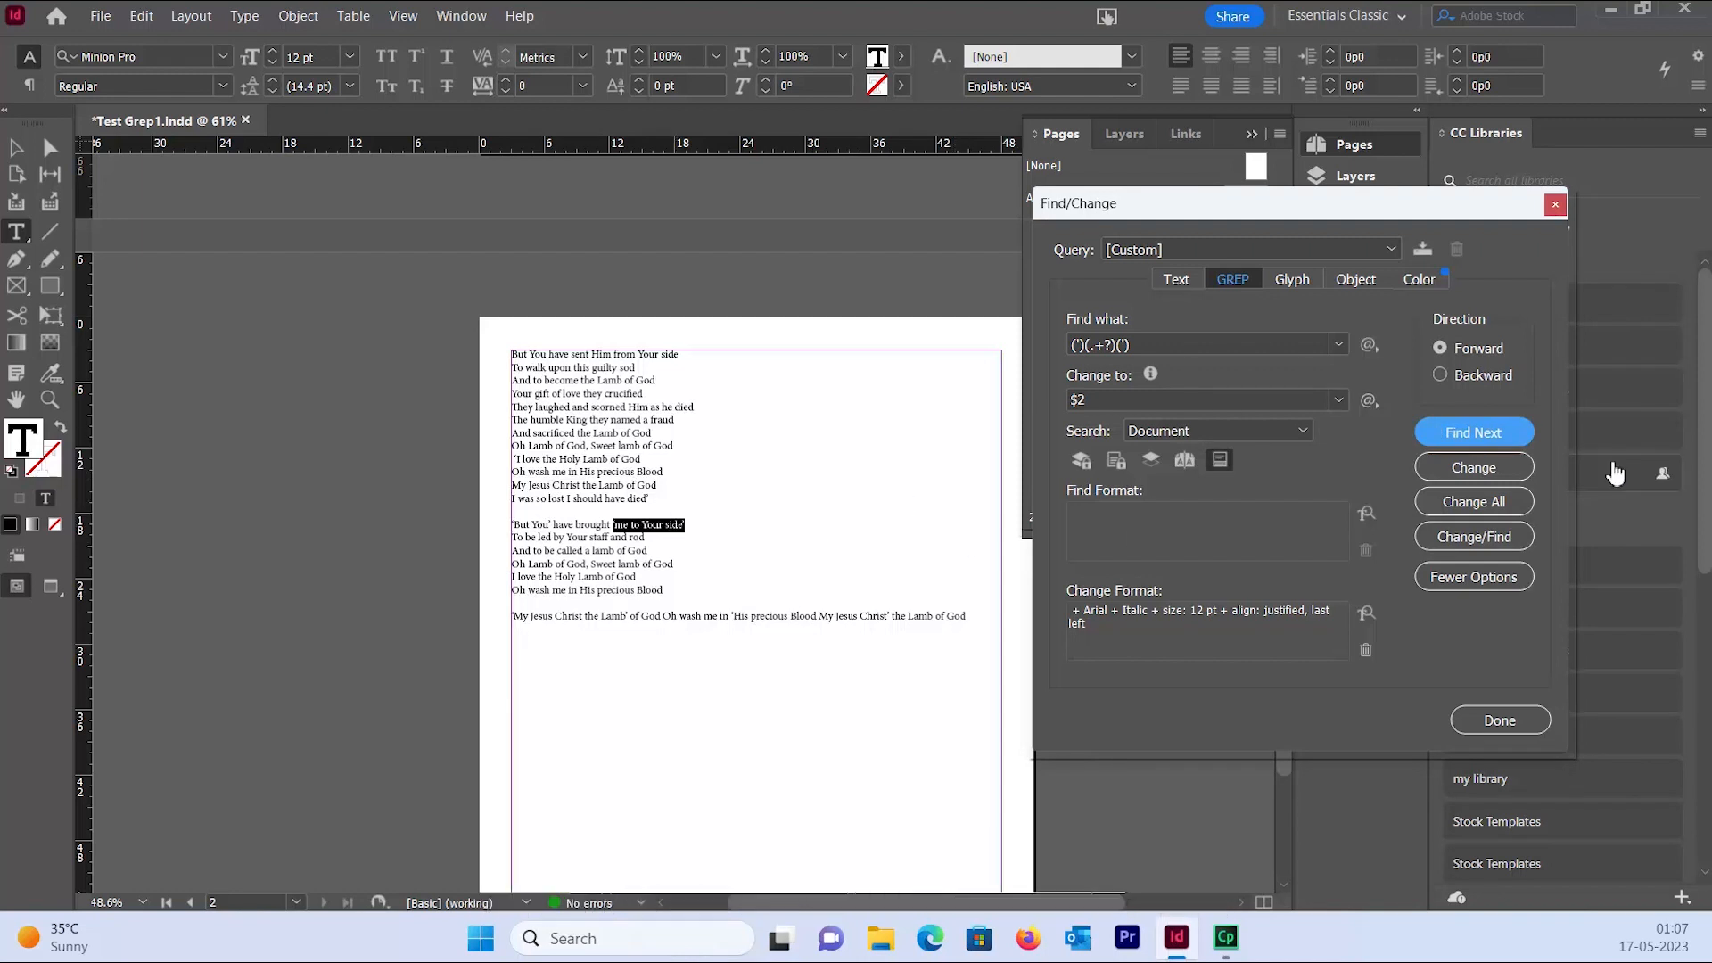
Step: Try replacing all matches in the document with $2 in the change format, check the page 2 phrases, and undo the replacement
click(1482, 505)
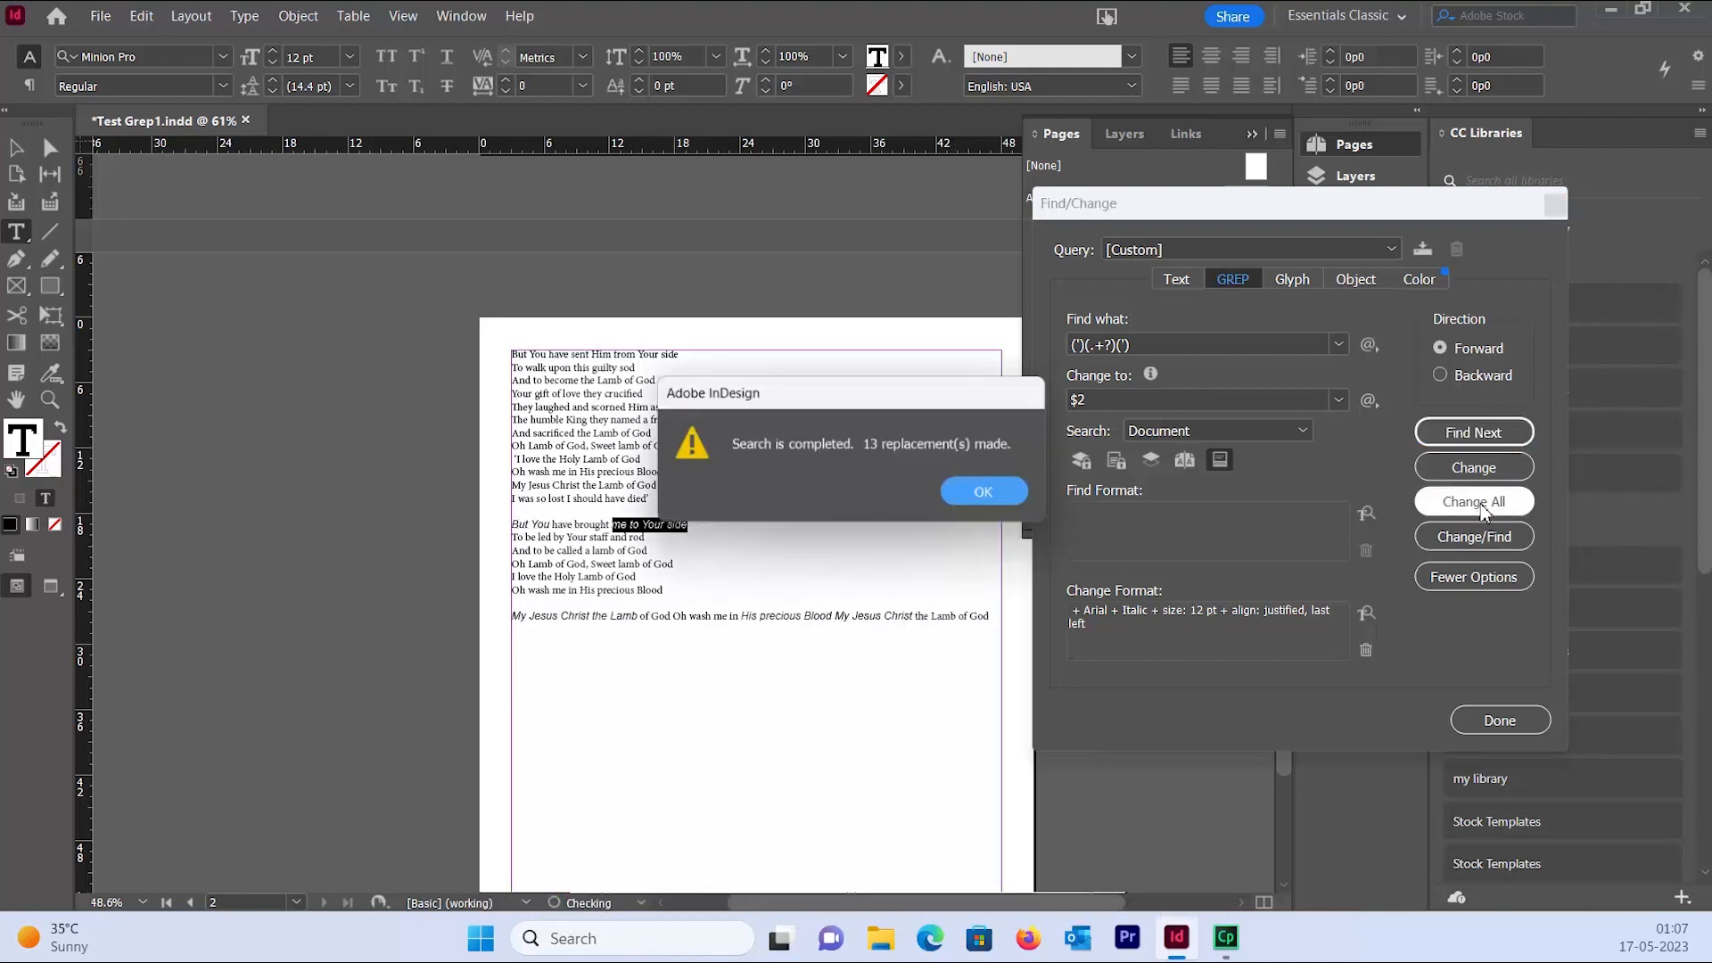
click(967, 494)
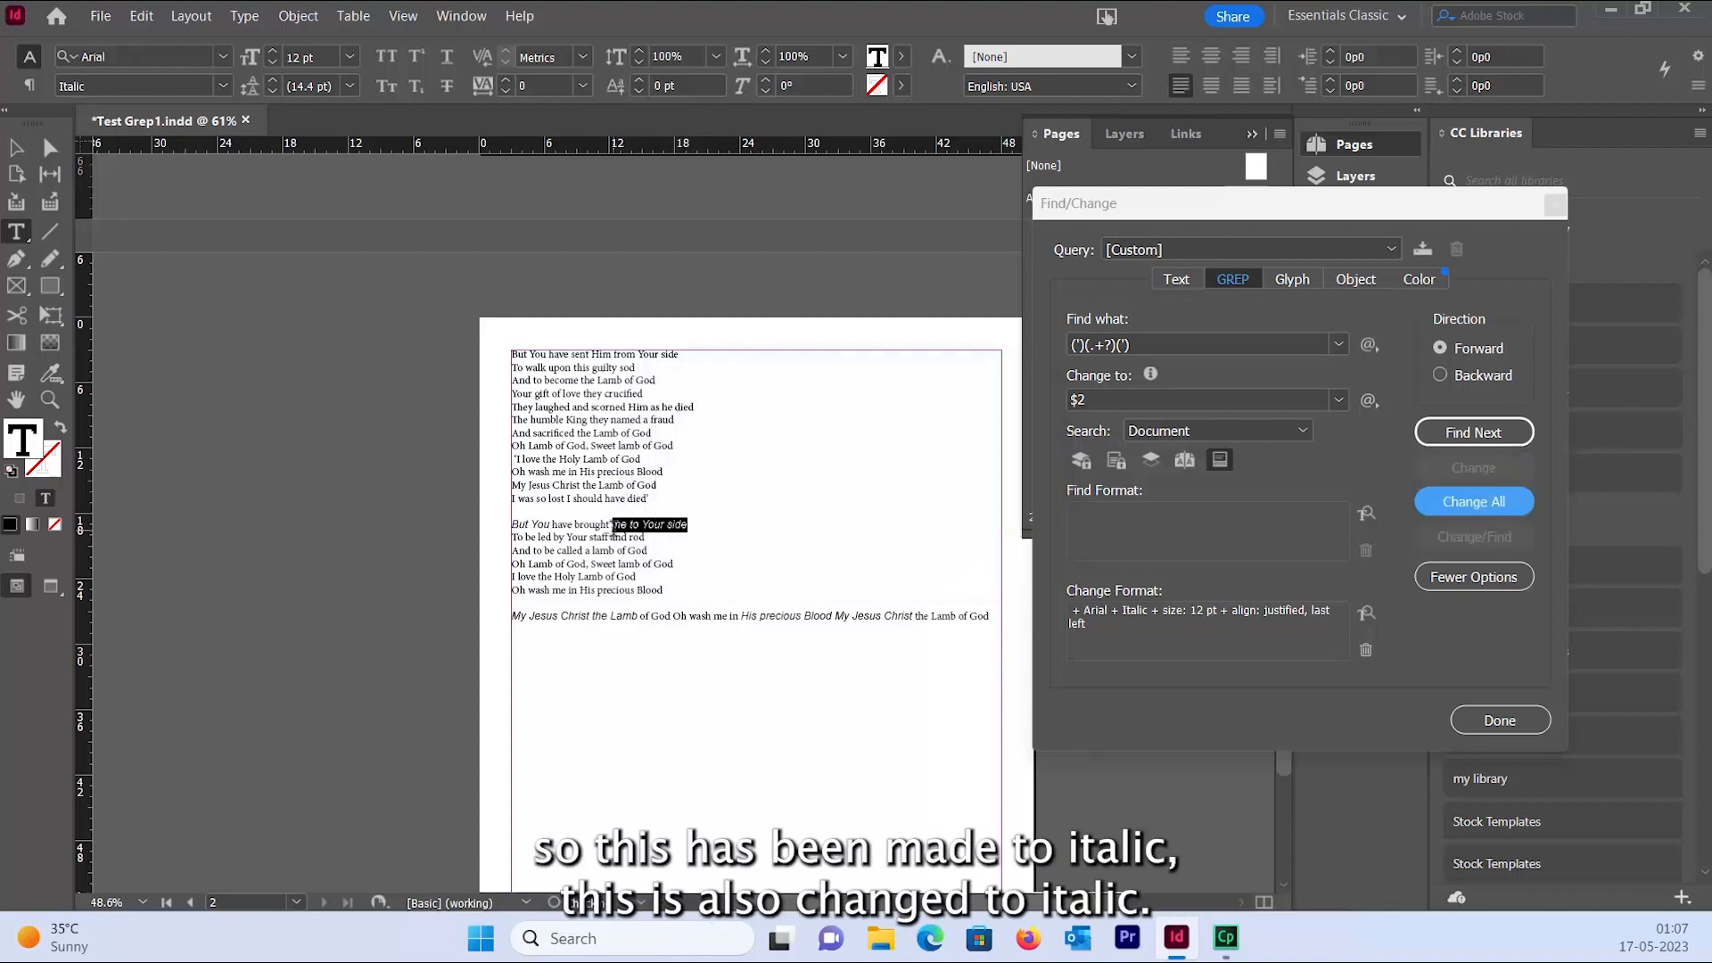
click(688, 530)
drag(686, 523, 603, 524)
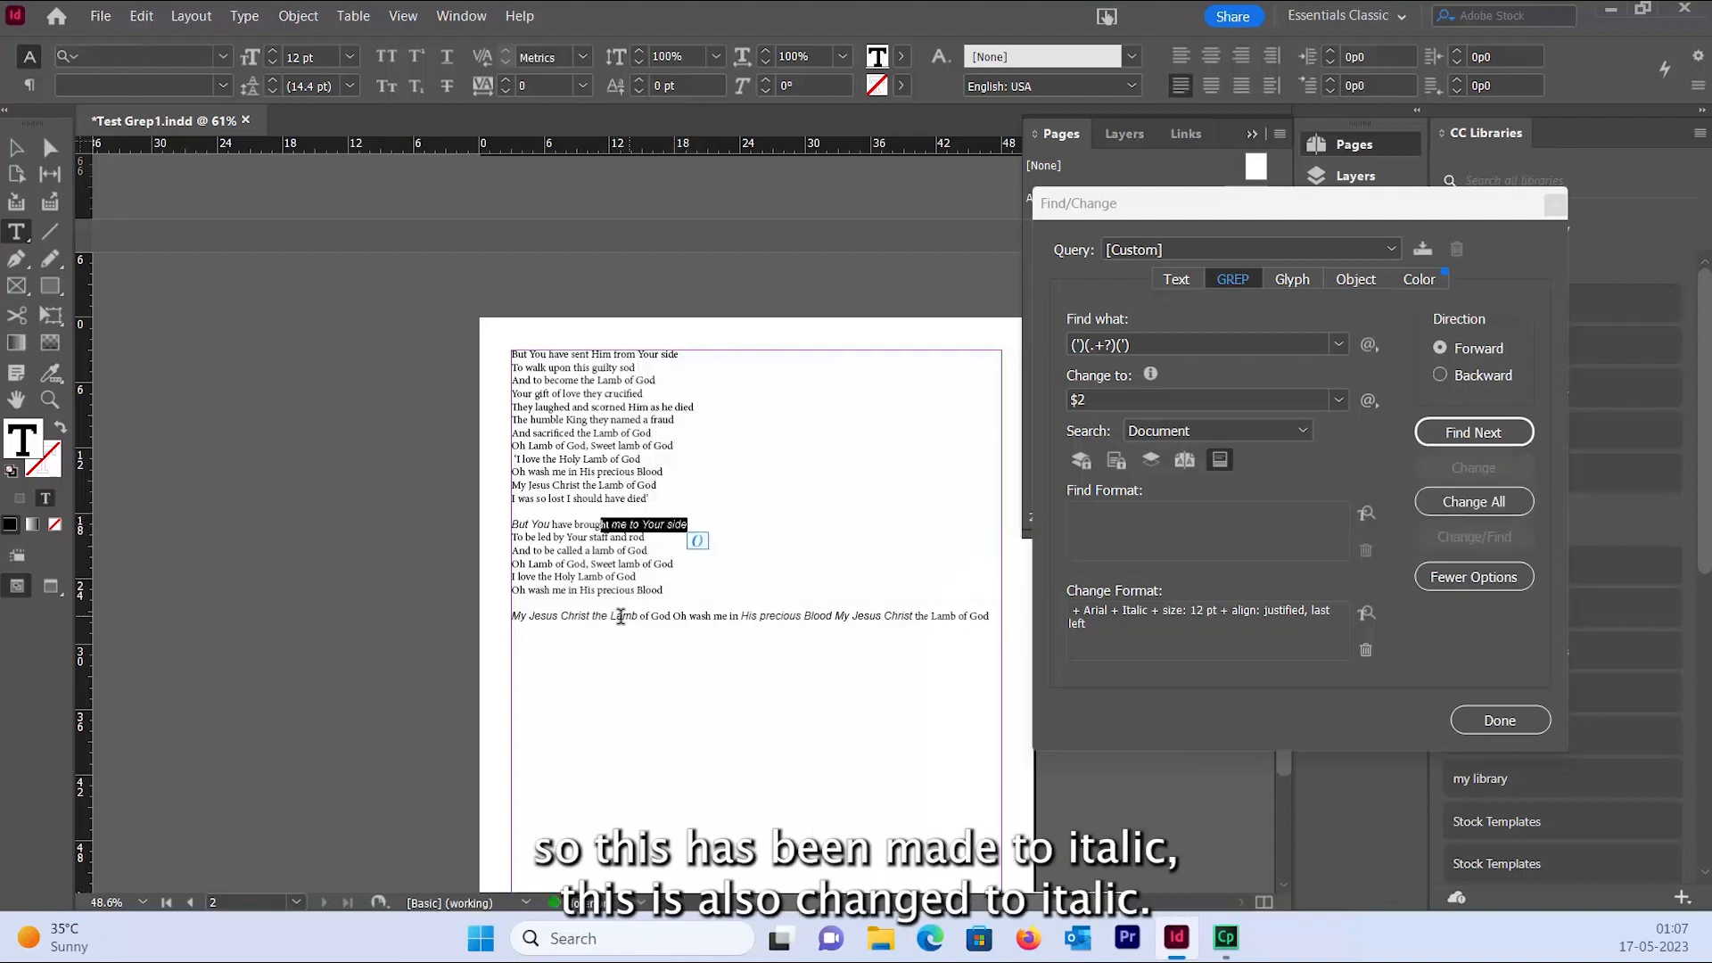
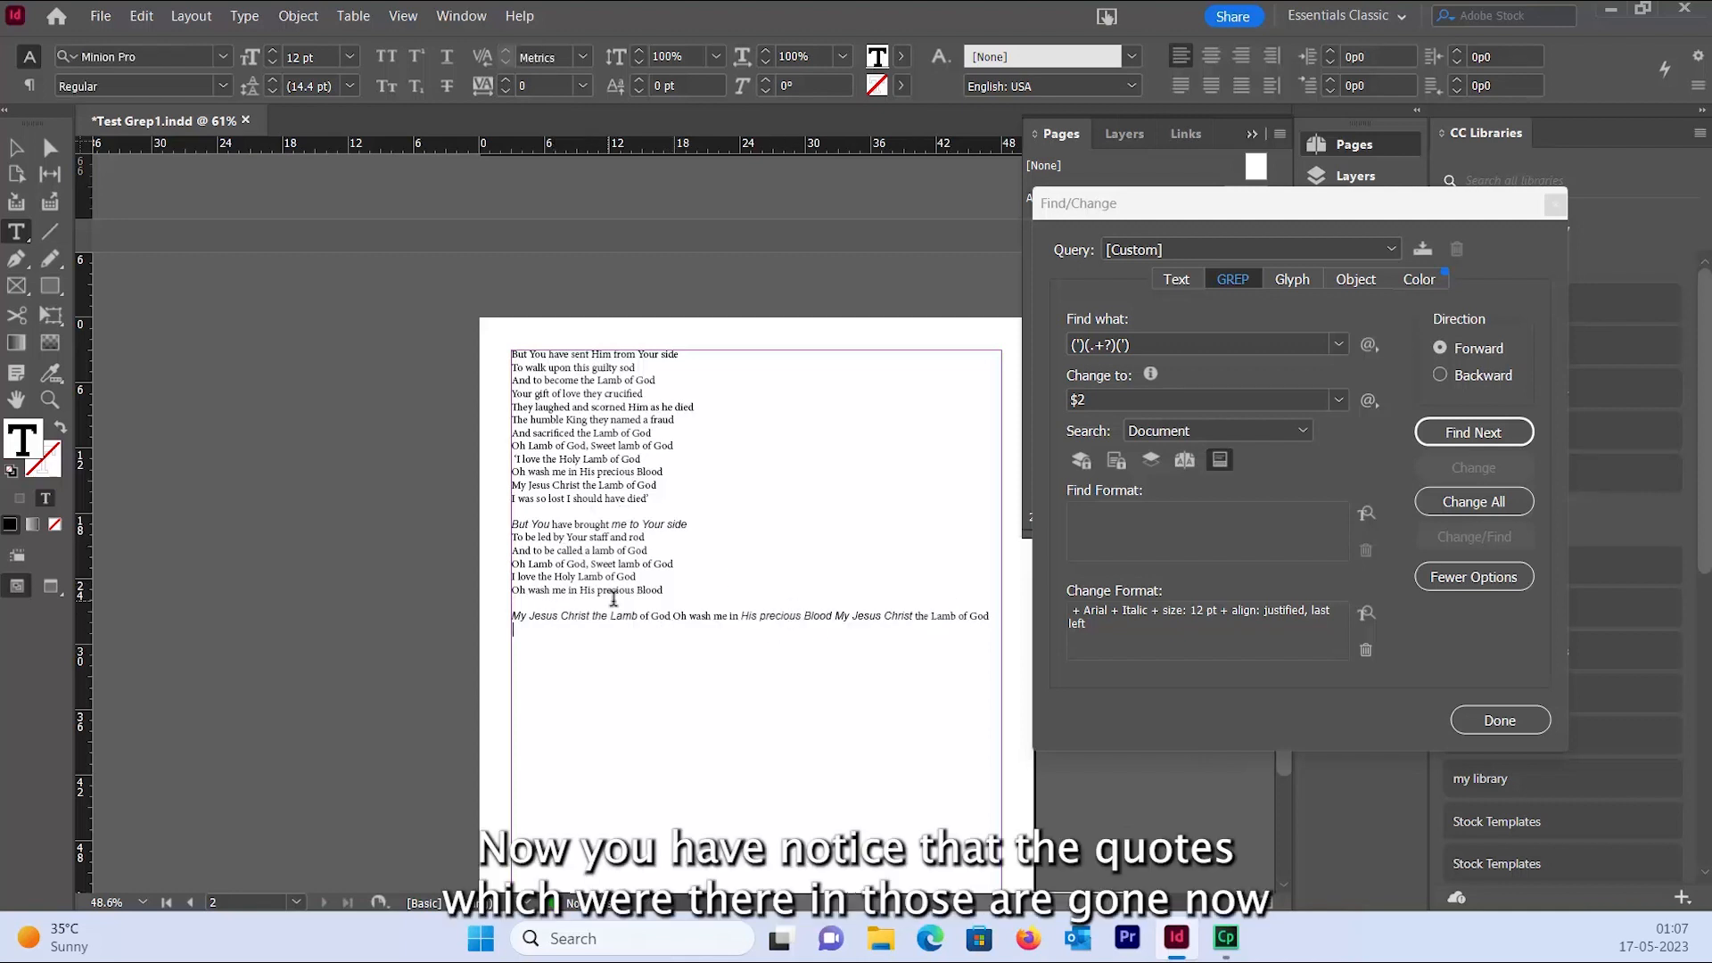
click(514, 617)
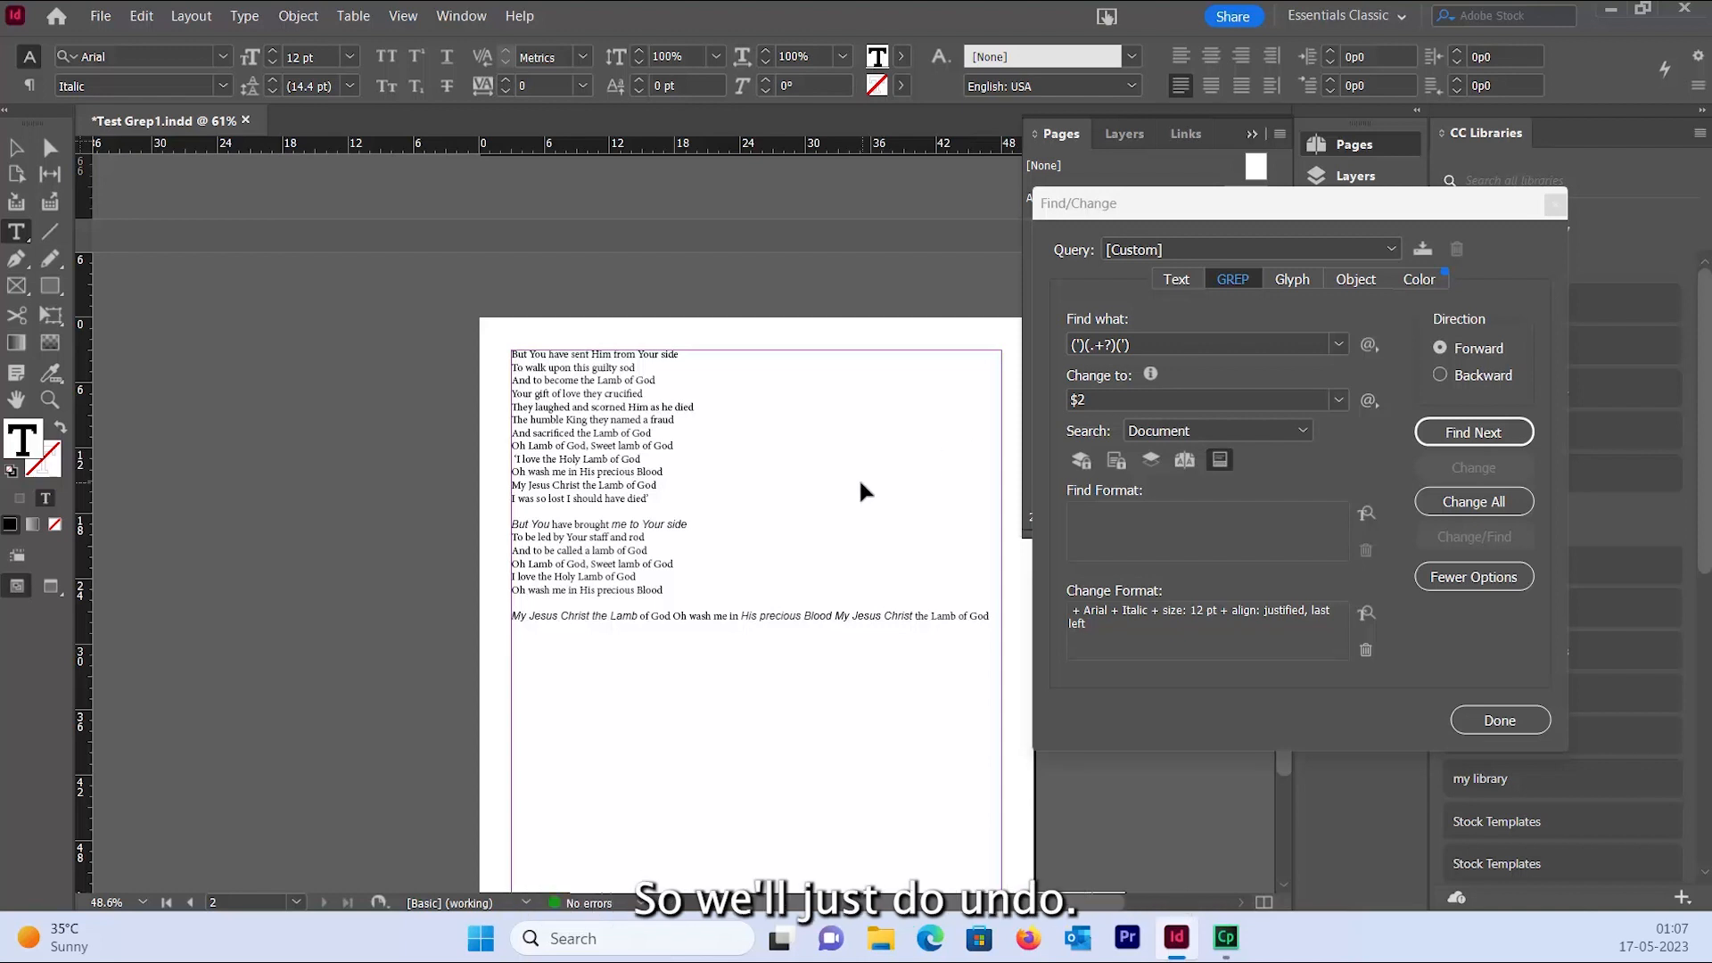
key(ctrl+z)
Step: Add Found 1 before and Found 3 after the existing replacement expression so that it reads $1$2$3
click(1099, 400)
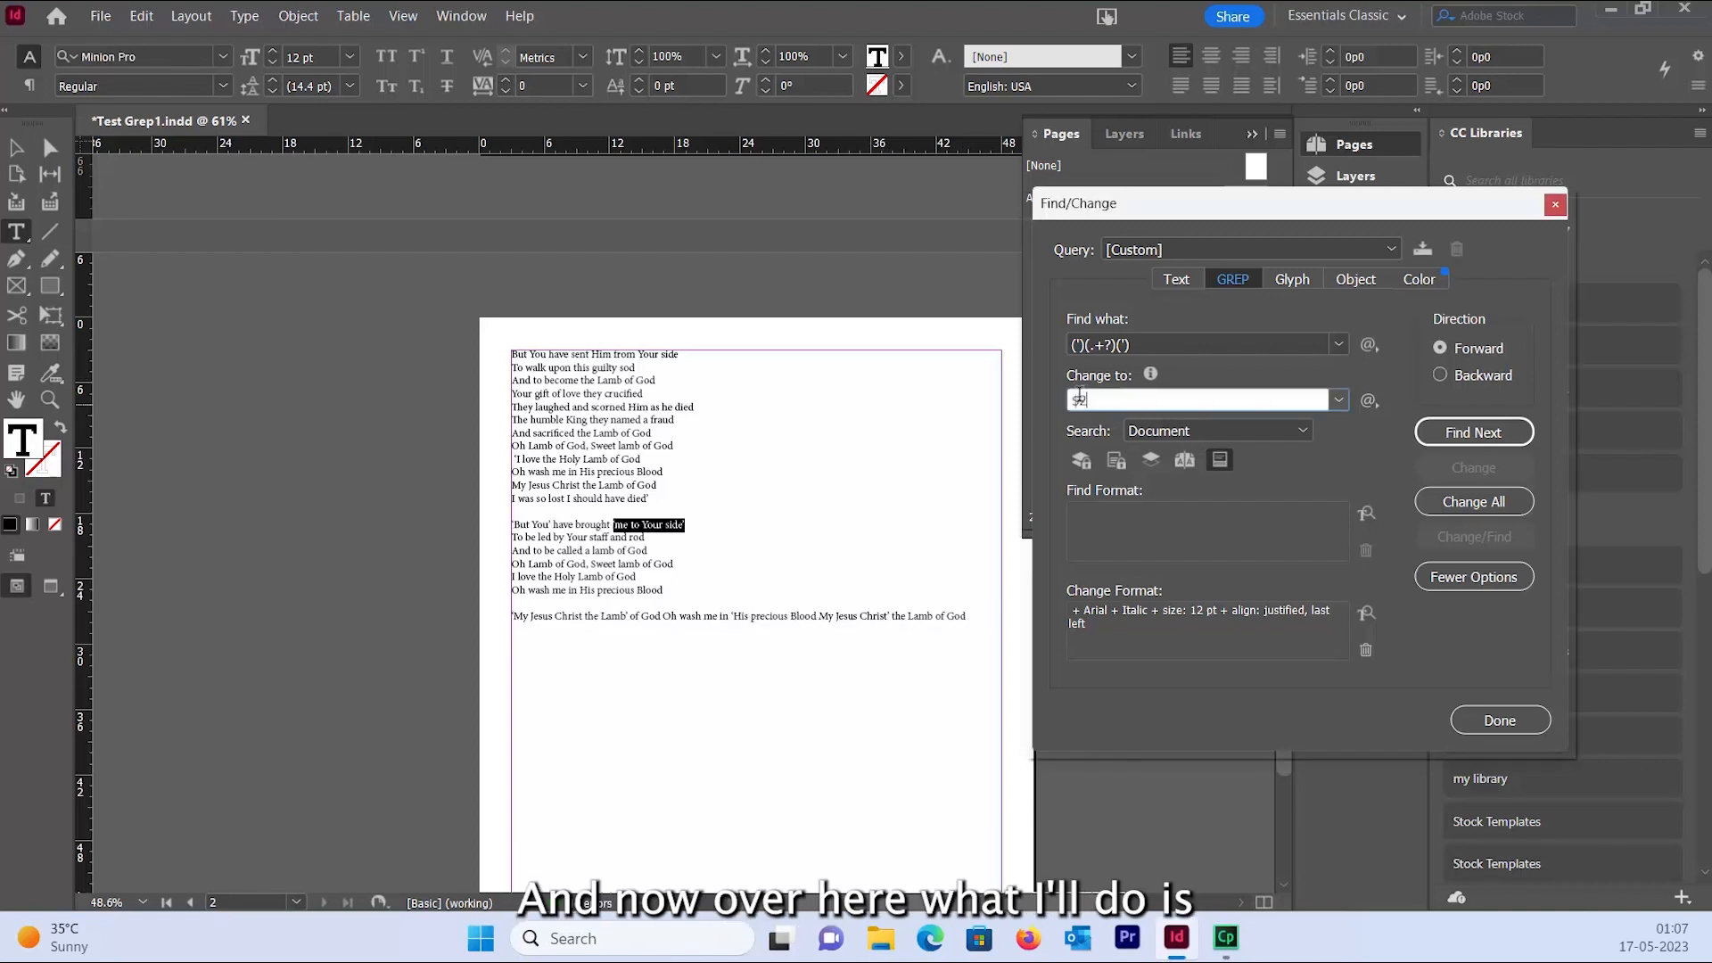
click(1369, 400)
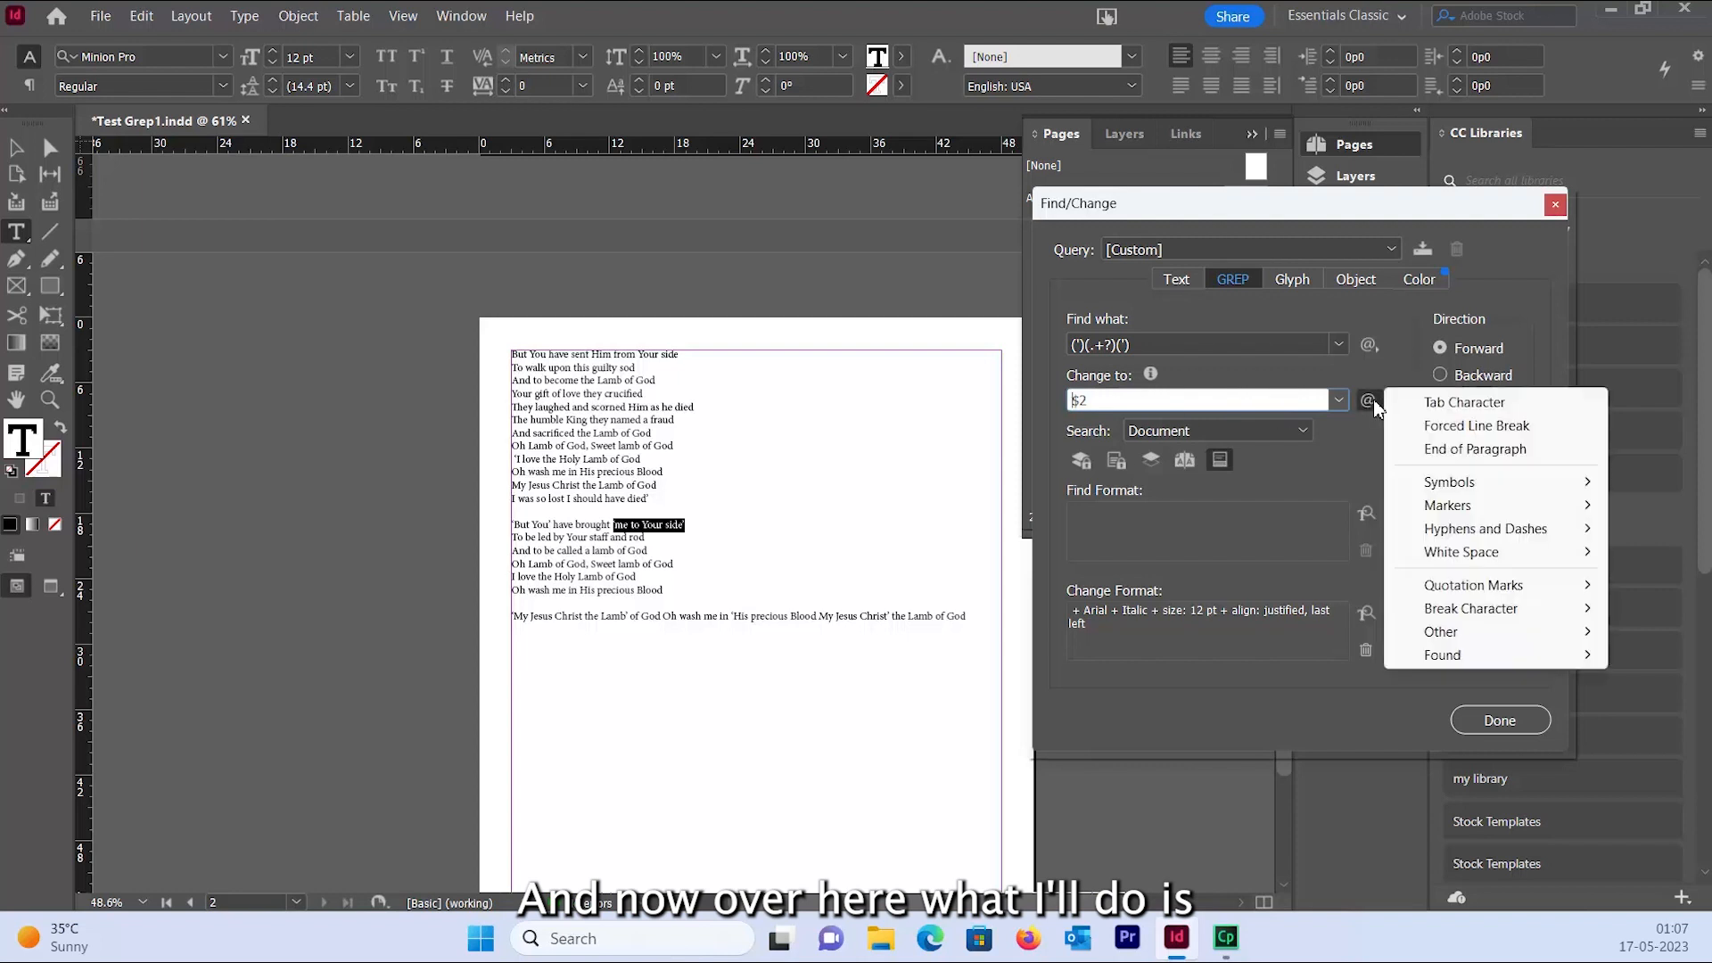
mouse_move(1507, 660)
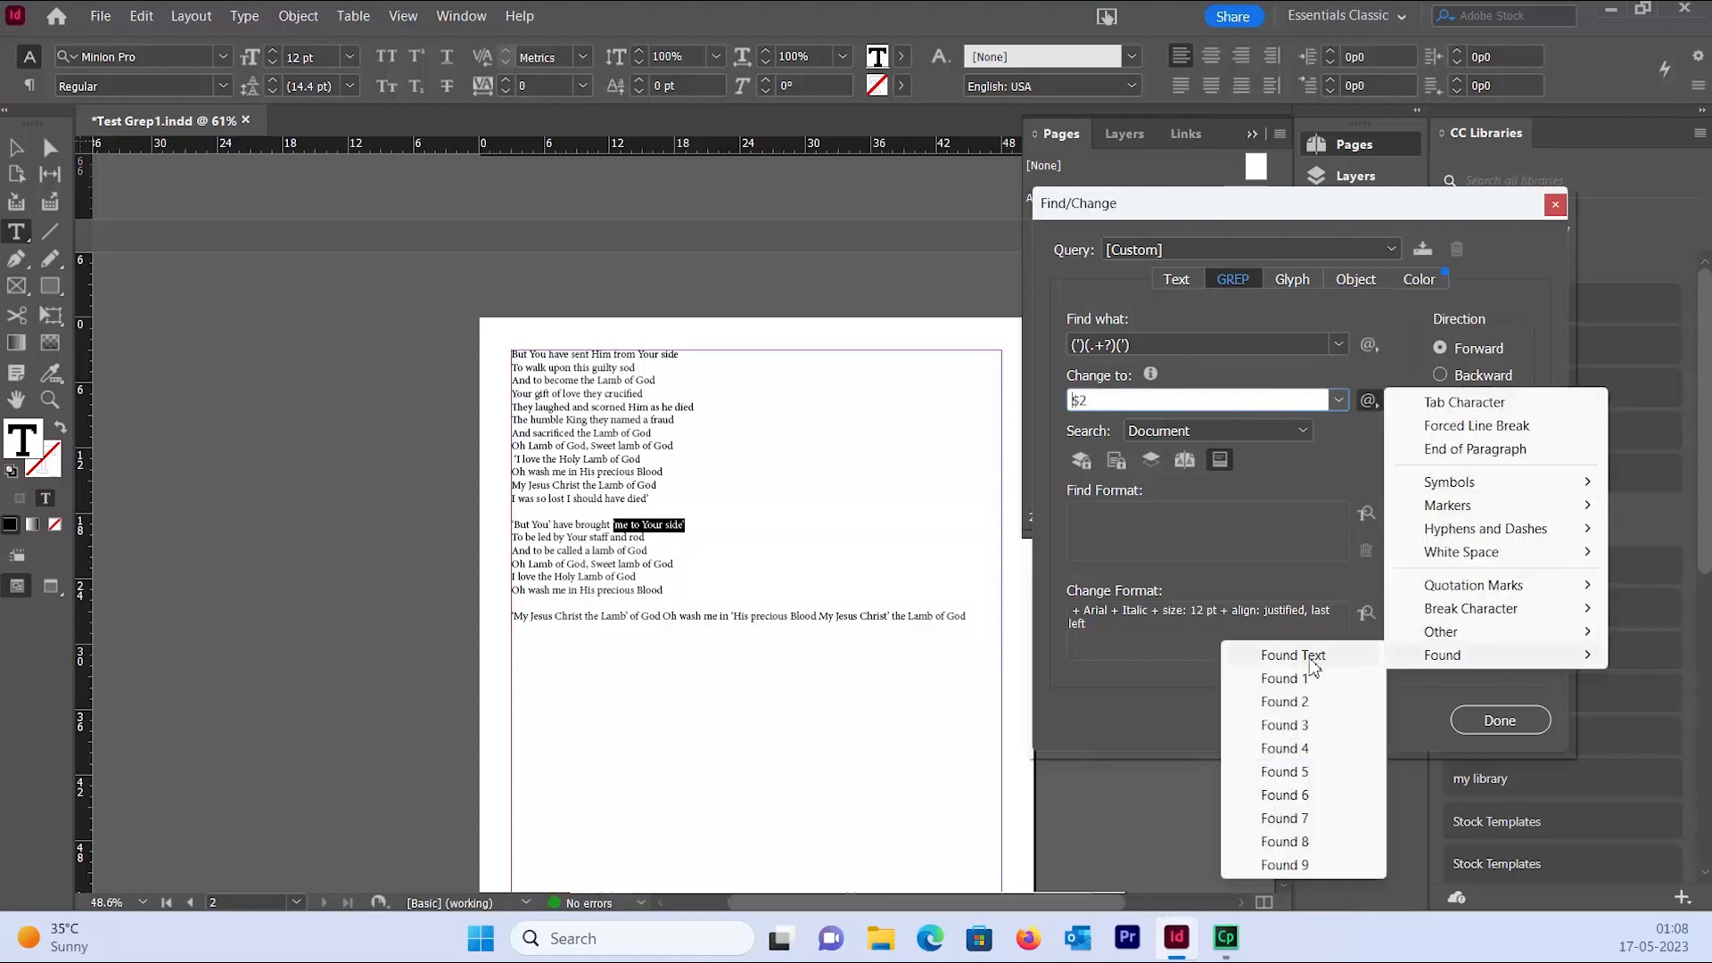
click(1298, 683)
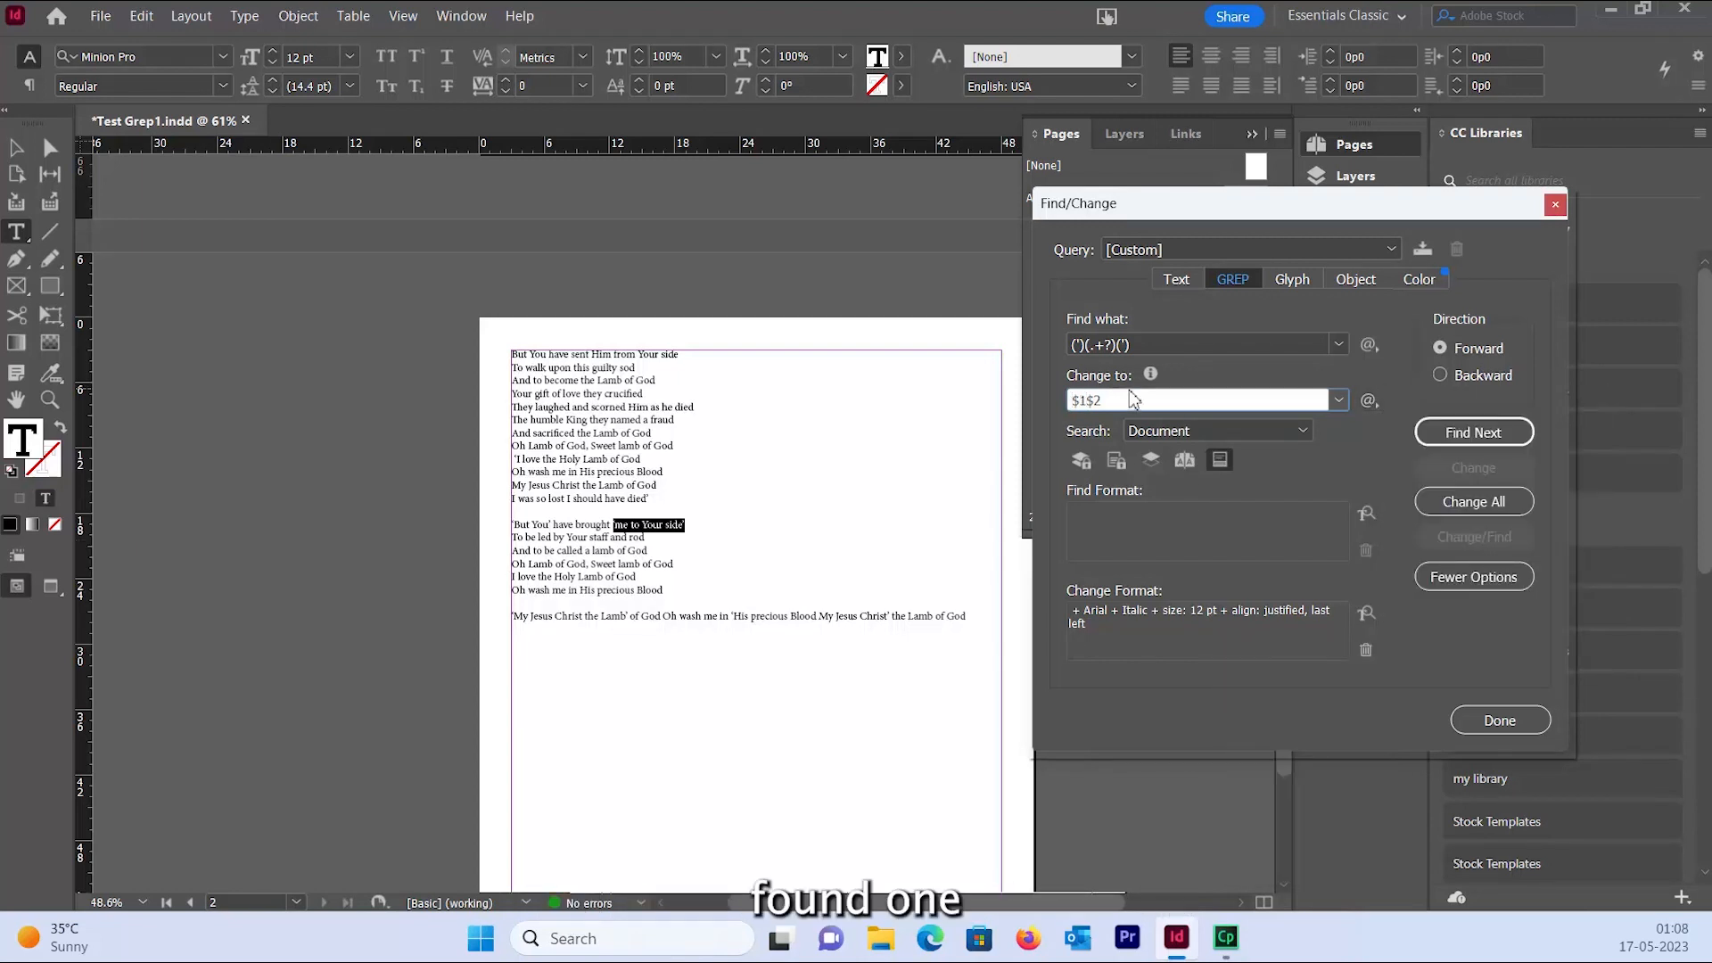
click(1368, 401)
mouse_move(1499, 656)
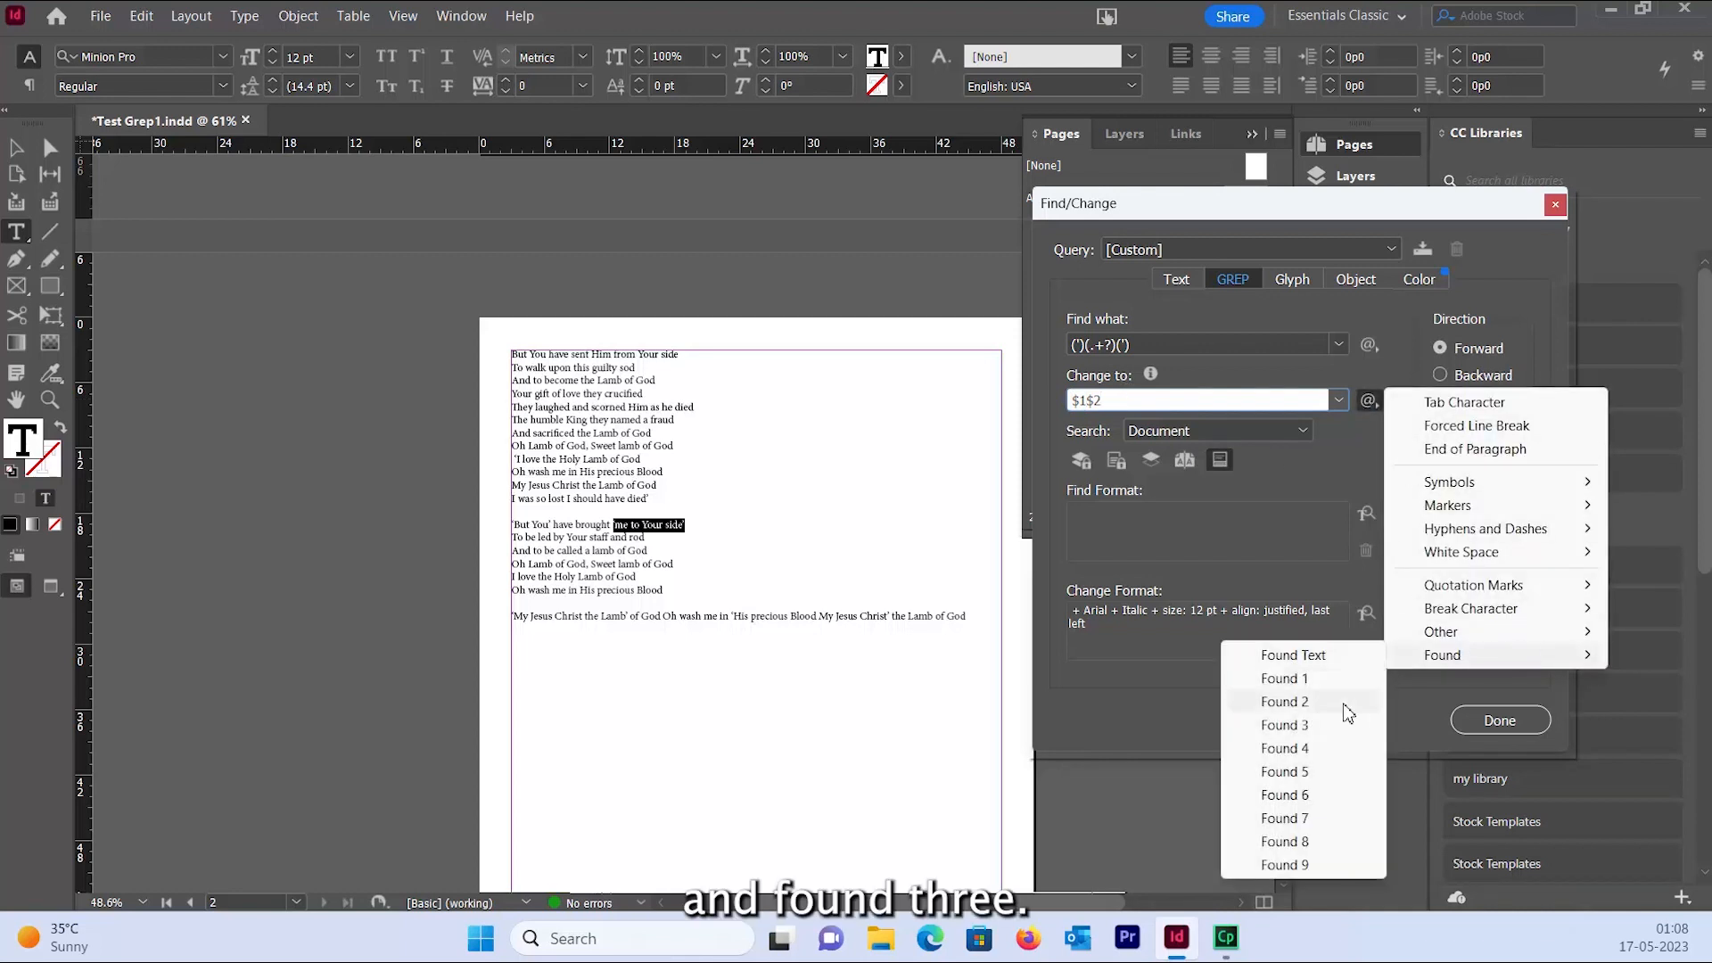
click(1298, 725)
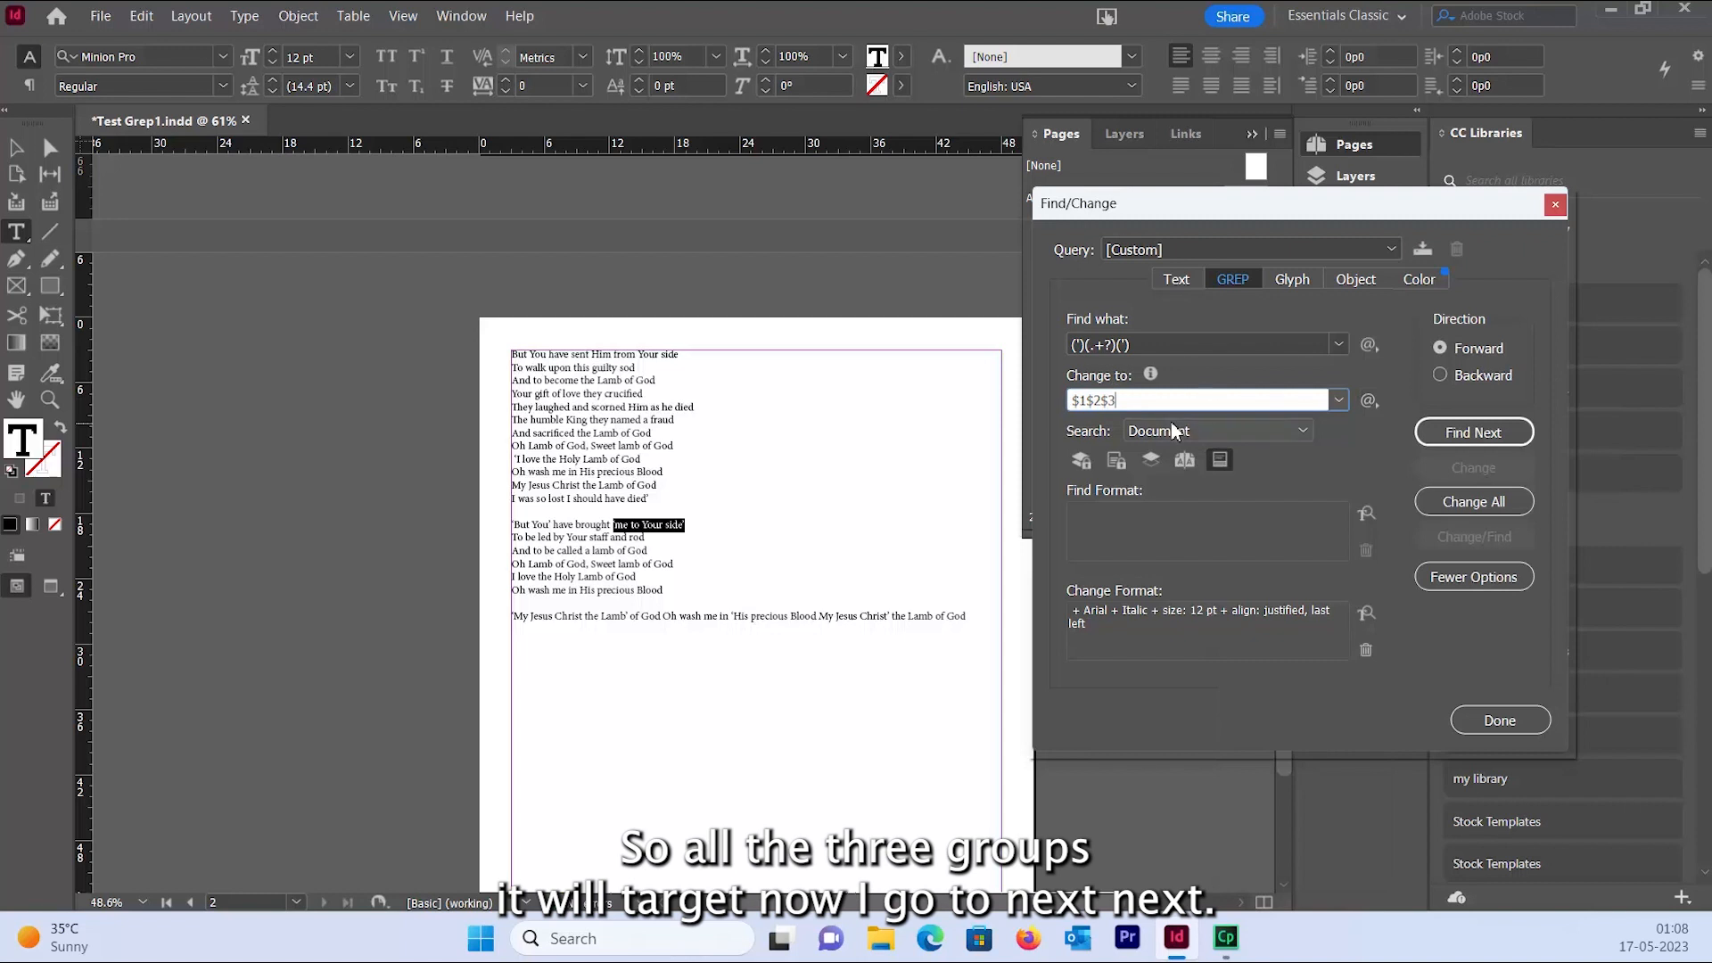
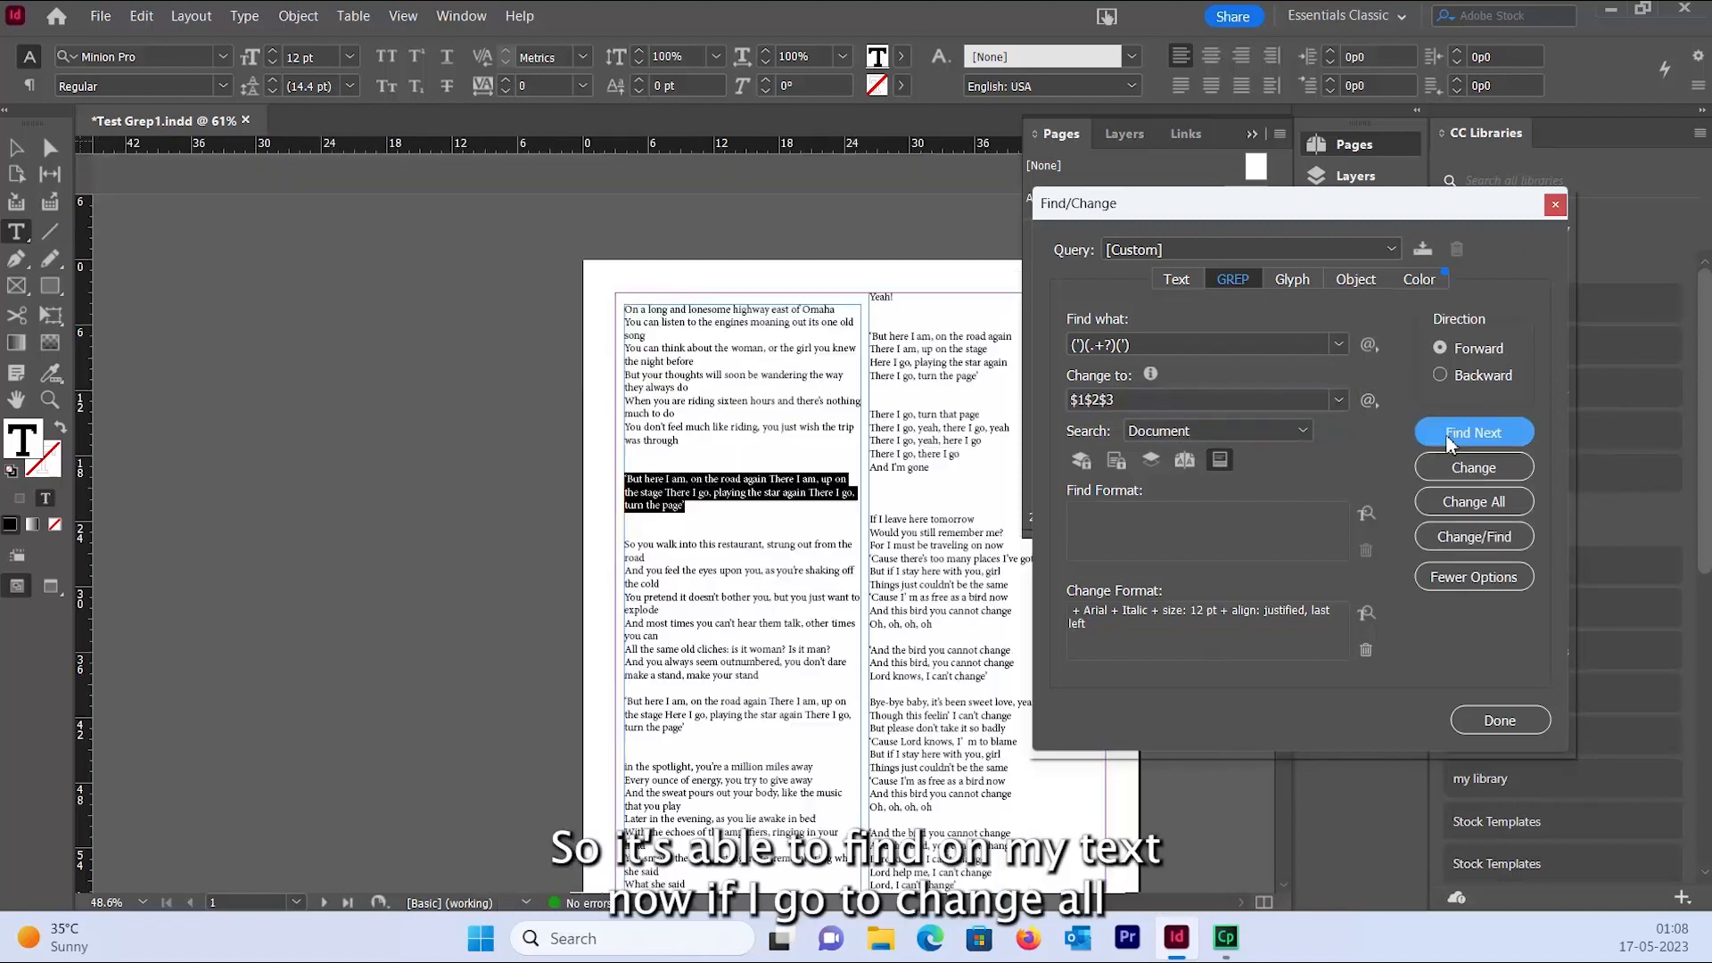
Step: Replace all matches in the document with $1$2$3 in Arial Italic 12 pt, and check the first restyled quote on page 1
click(1473, 509)
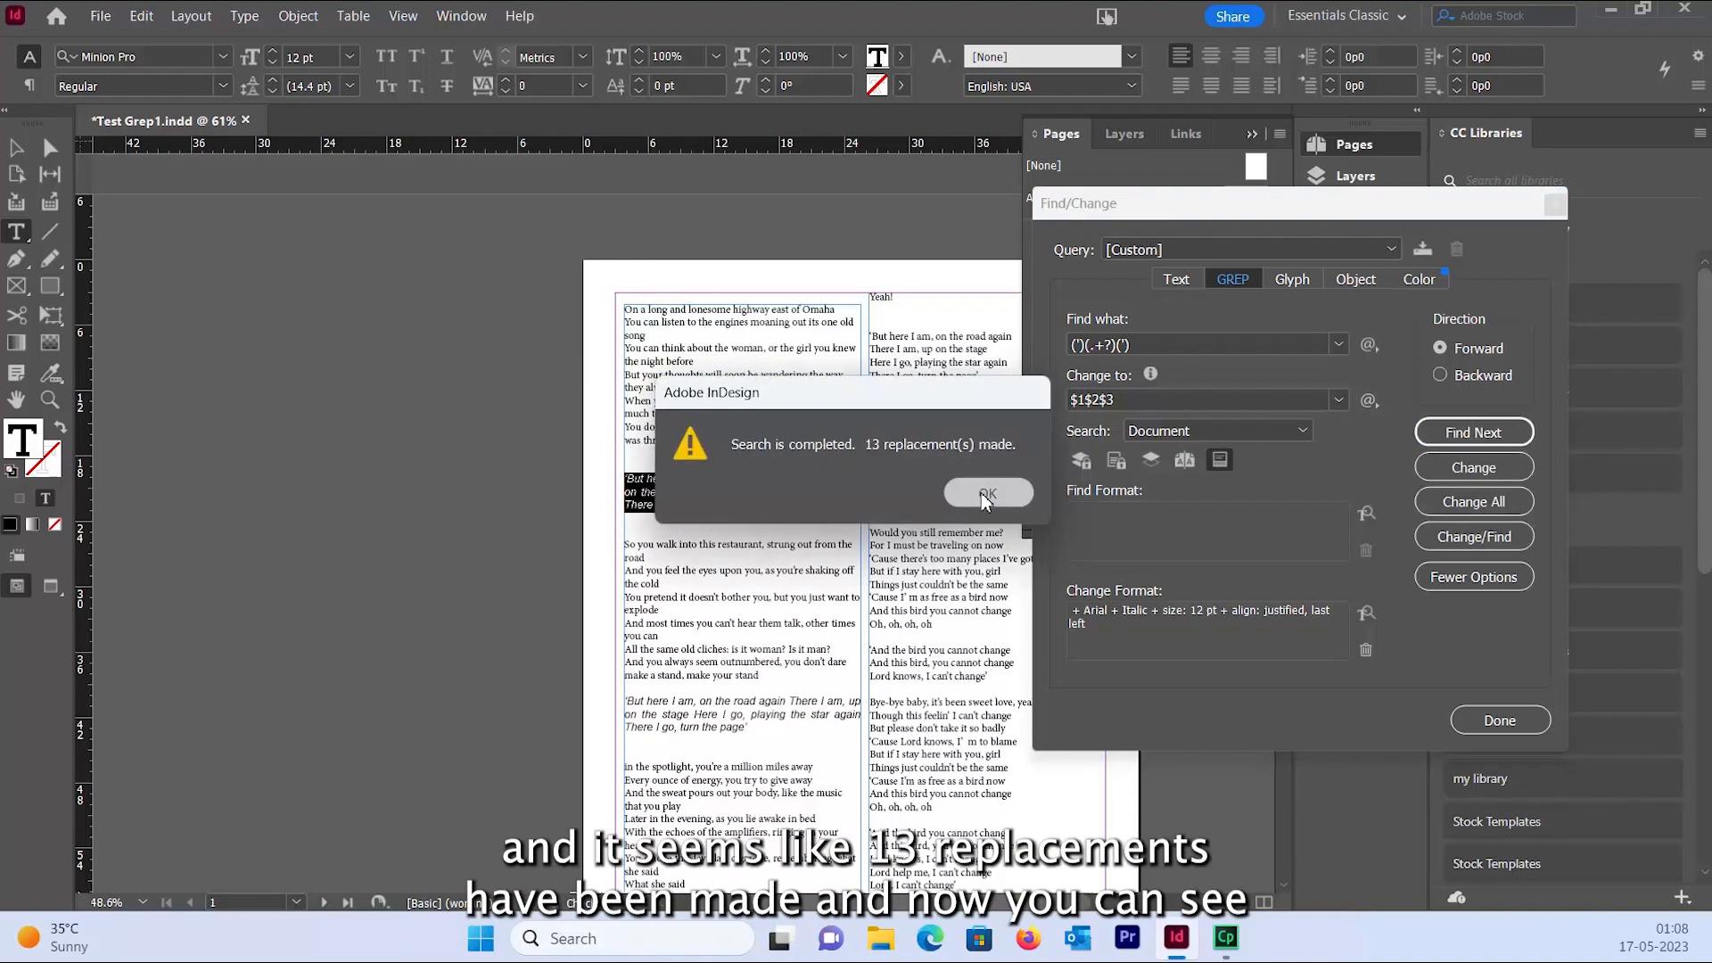
click(986, 495)
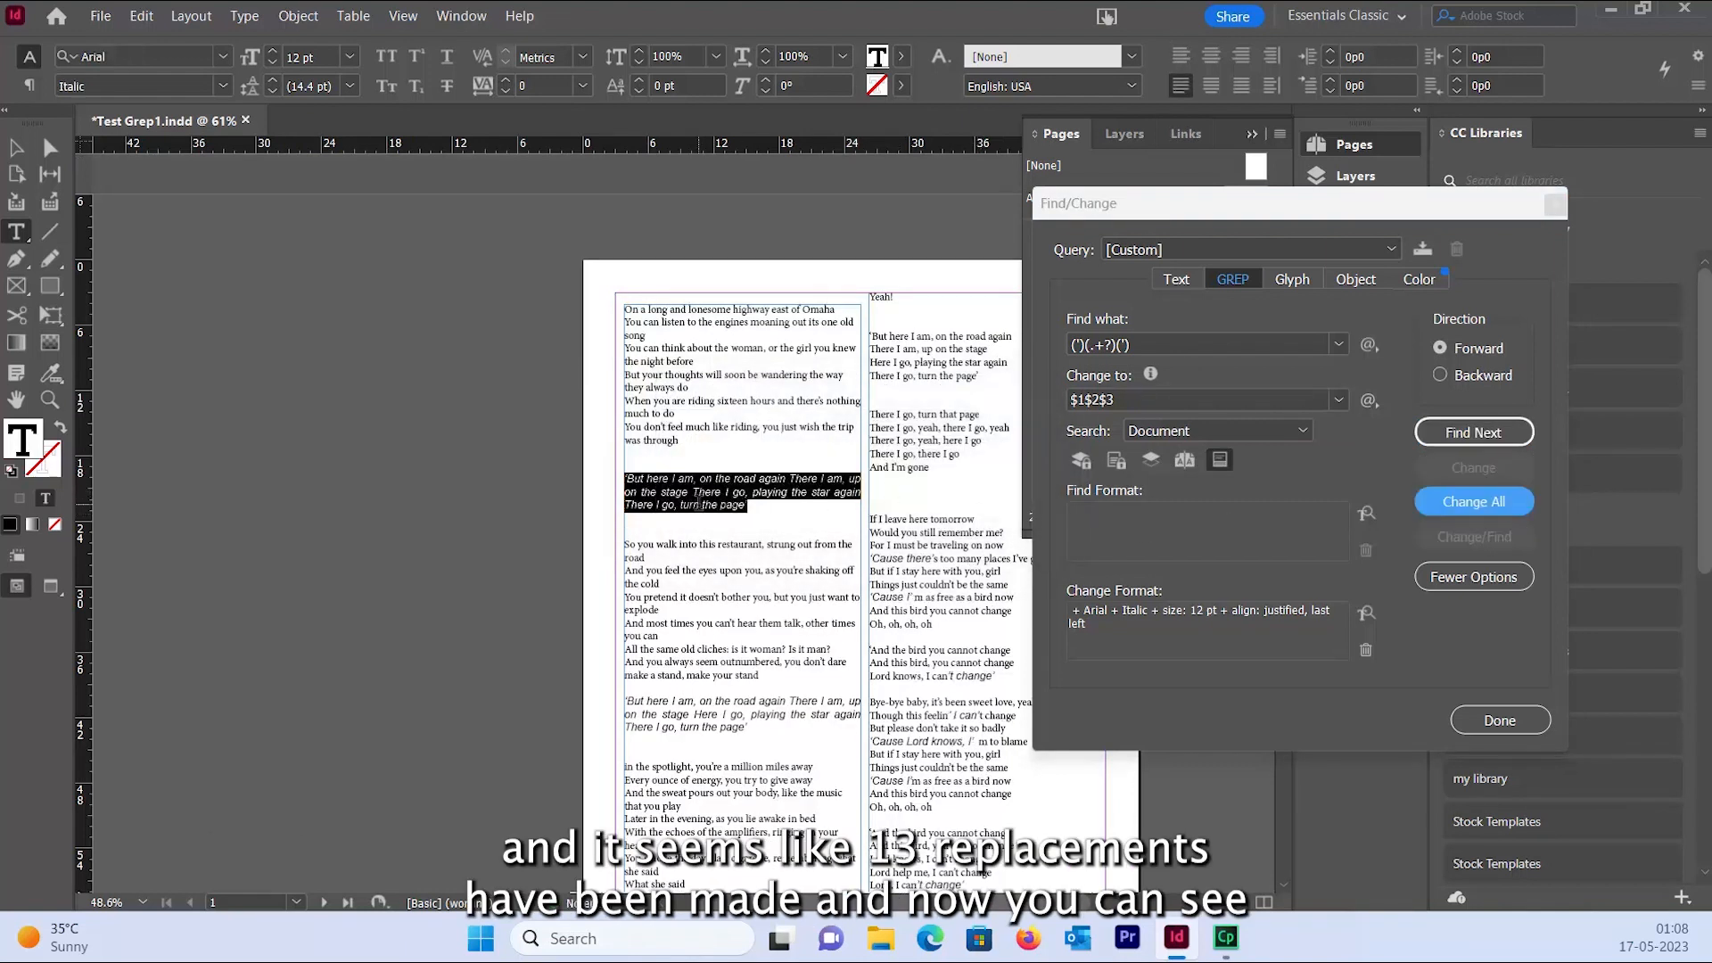
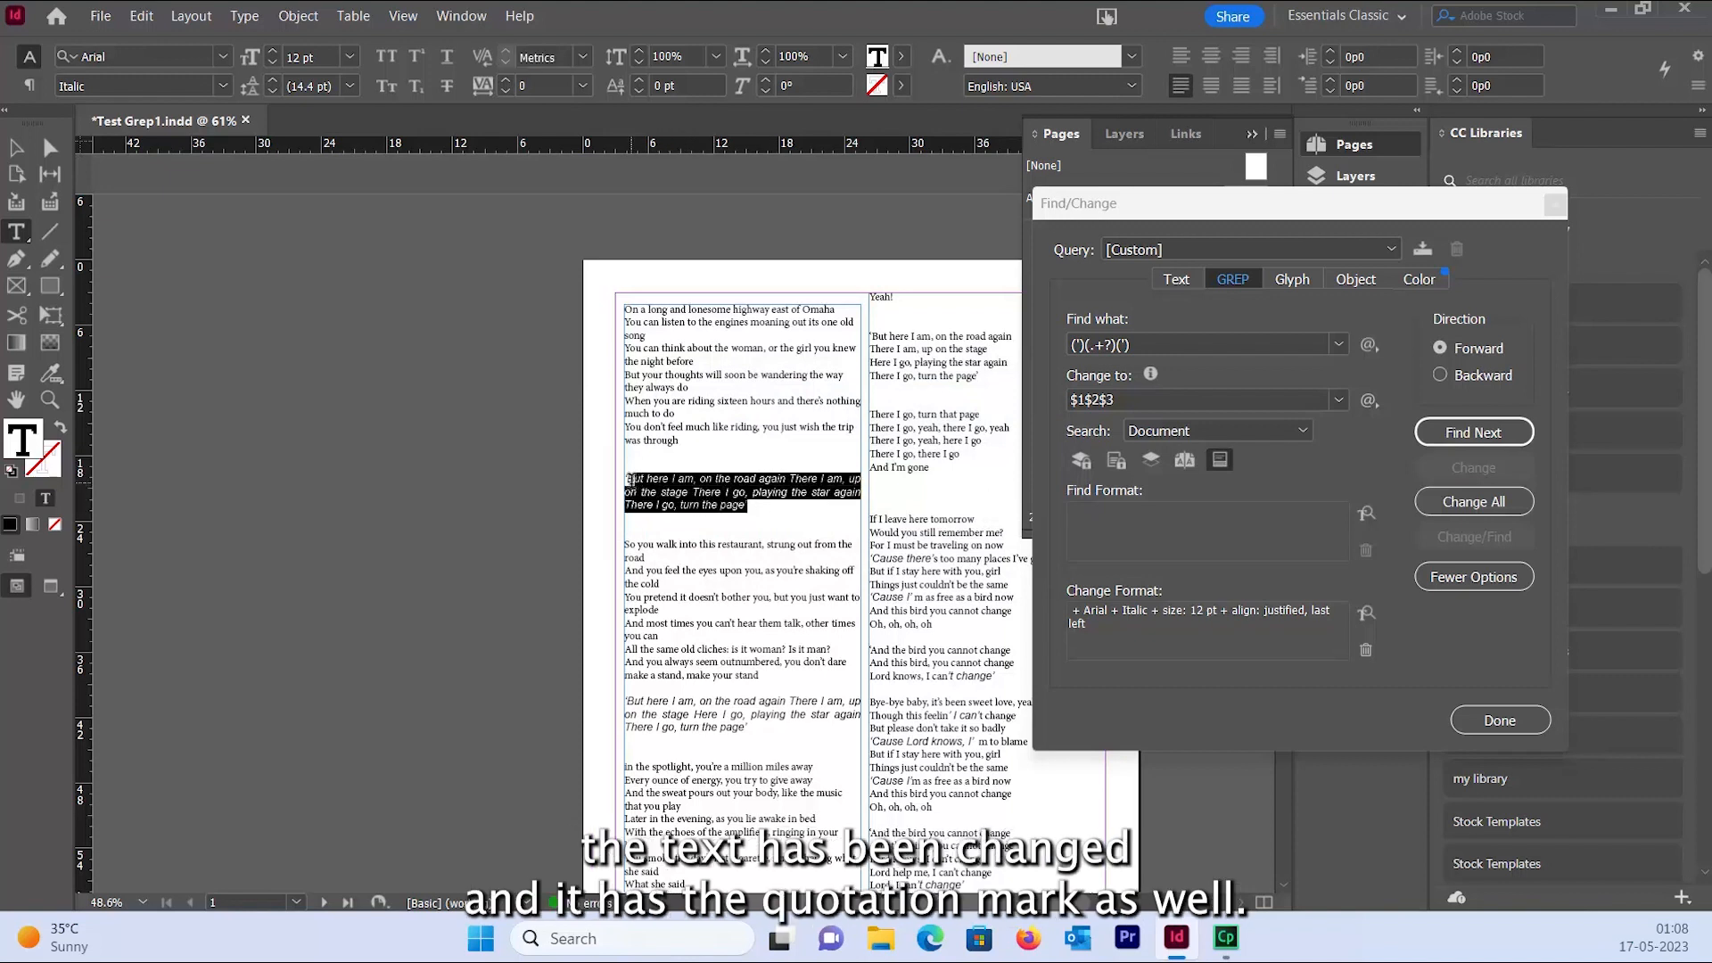
click(753, 513)
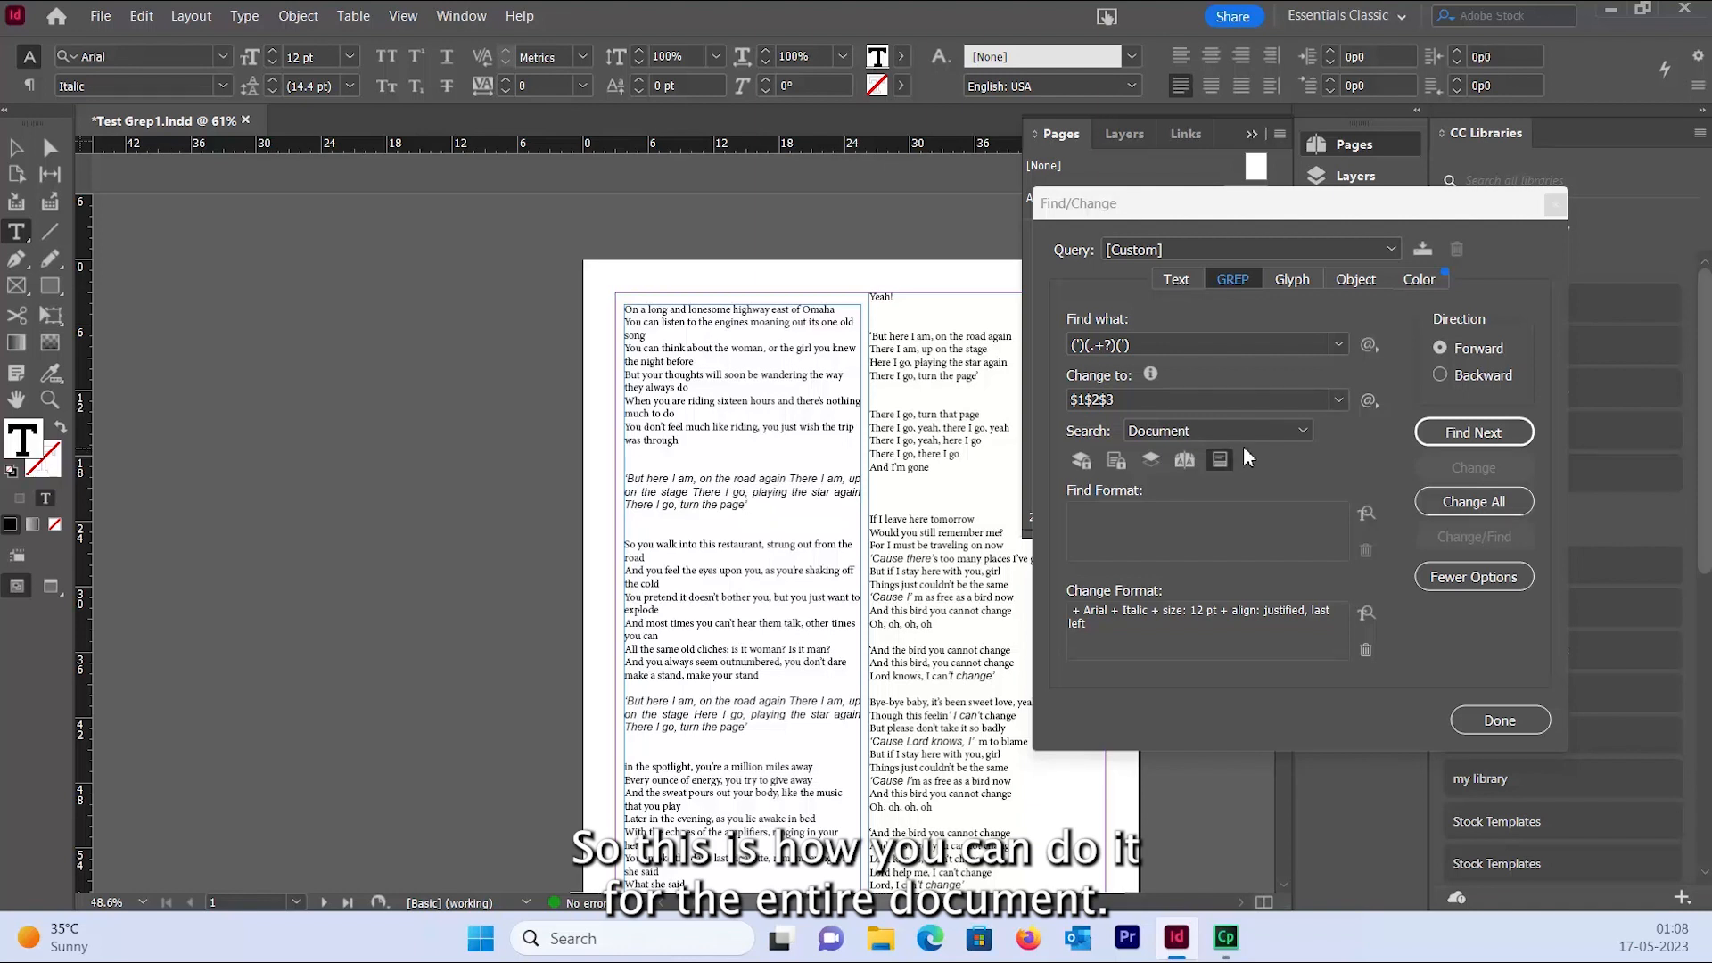
click(1272, 431)
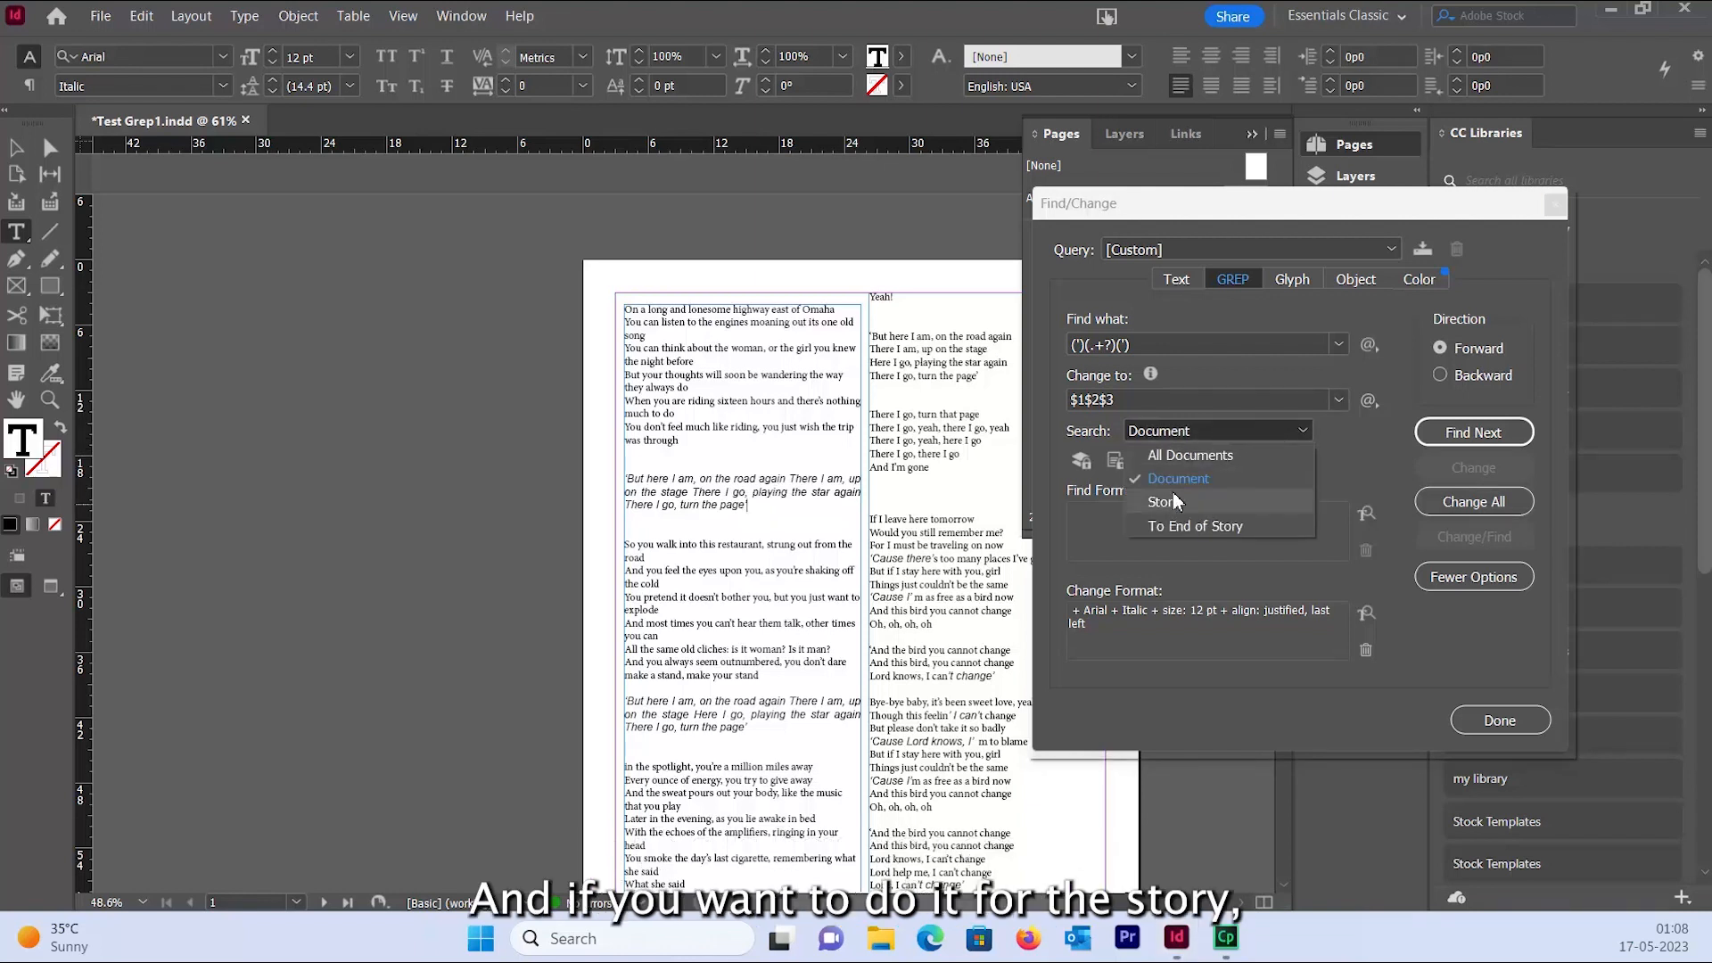
click(1187, 288)
click(1256, 273)
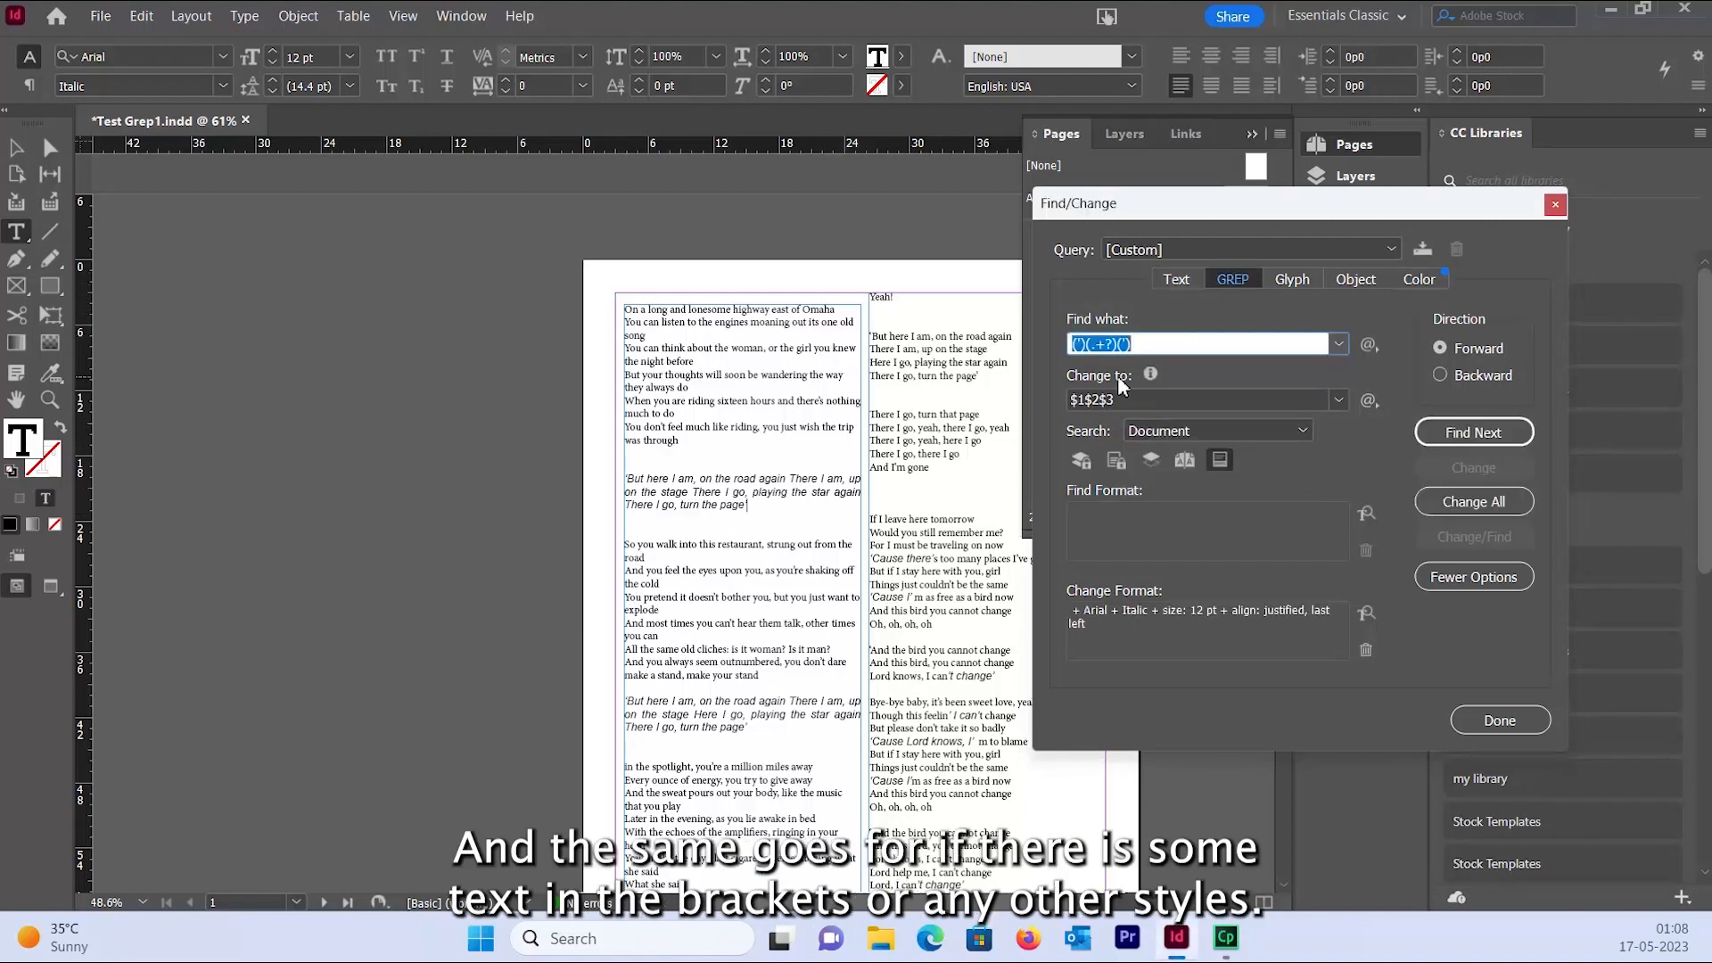
click(1150, 335)
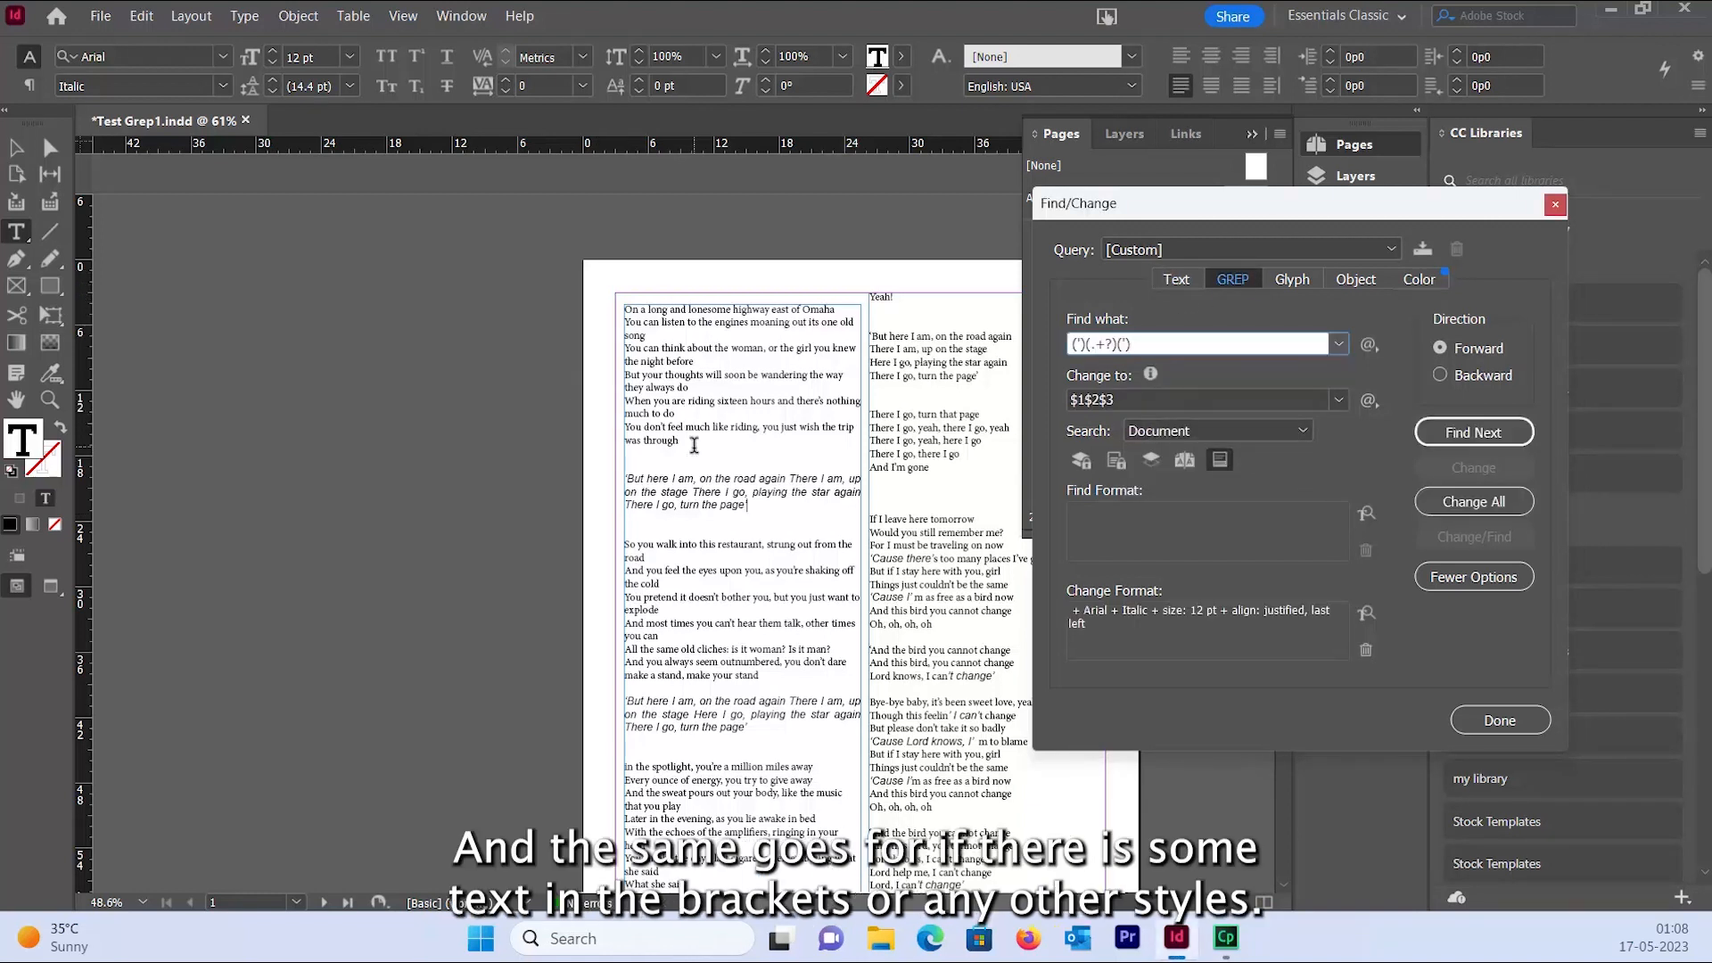